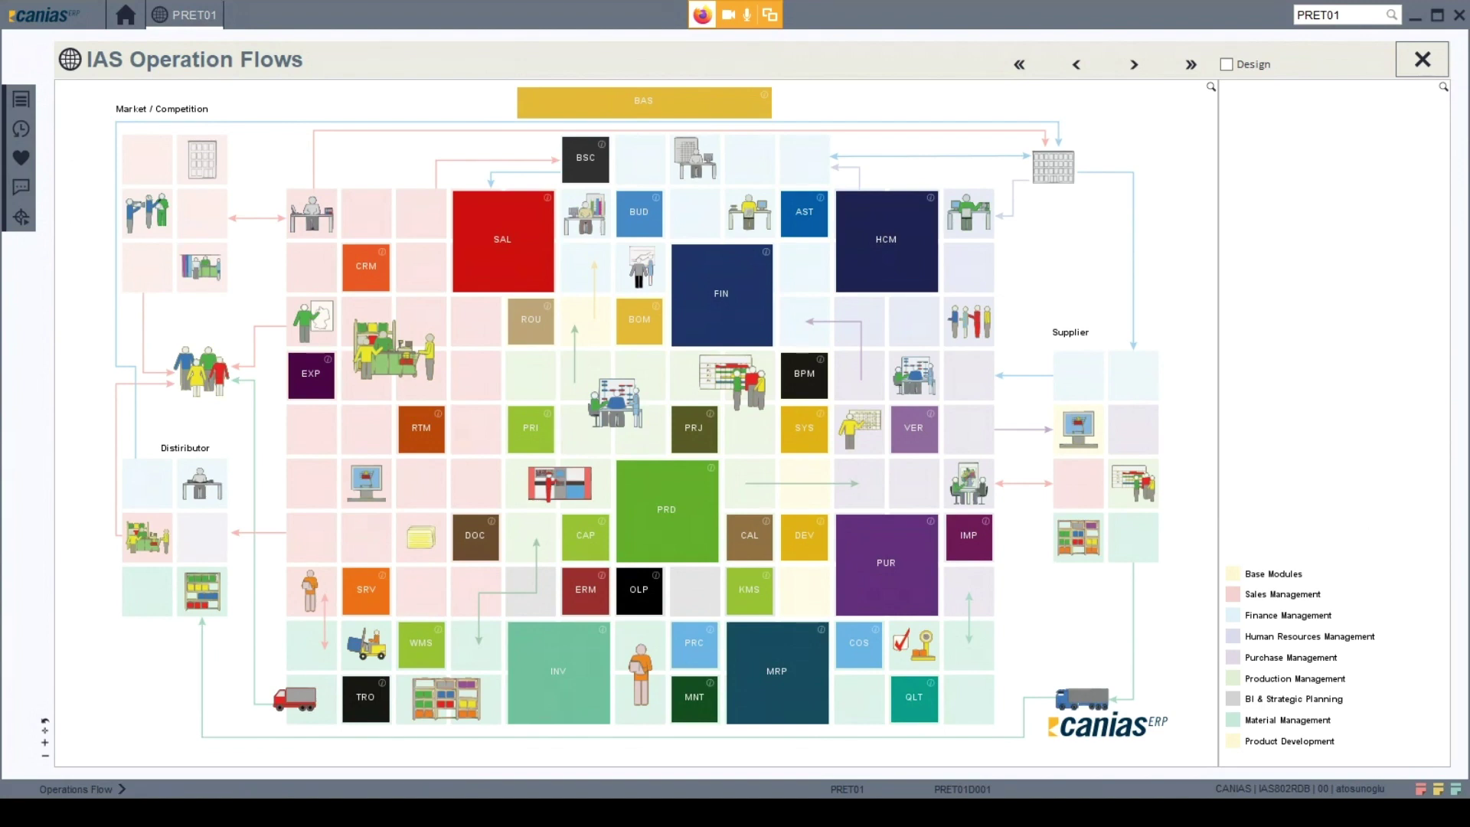
Open the Sales module's Sales Management process flow and show the operations available for Invoice and Offers Process.
click(523, 240)
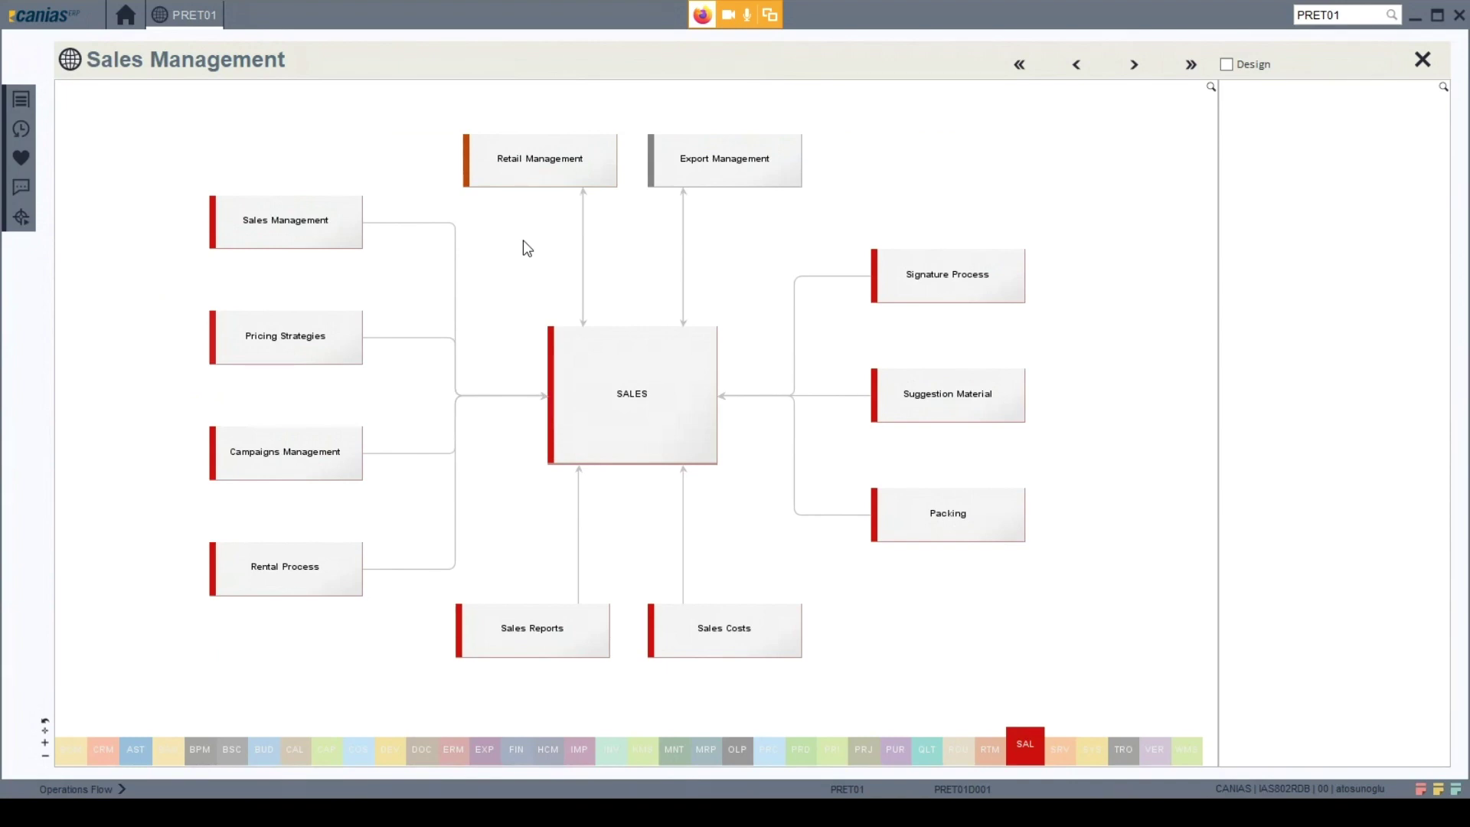
click(306, 228)
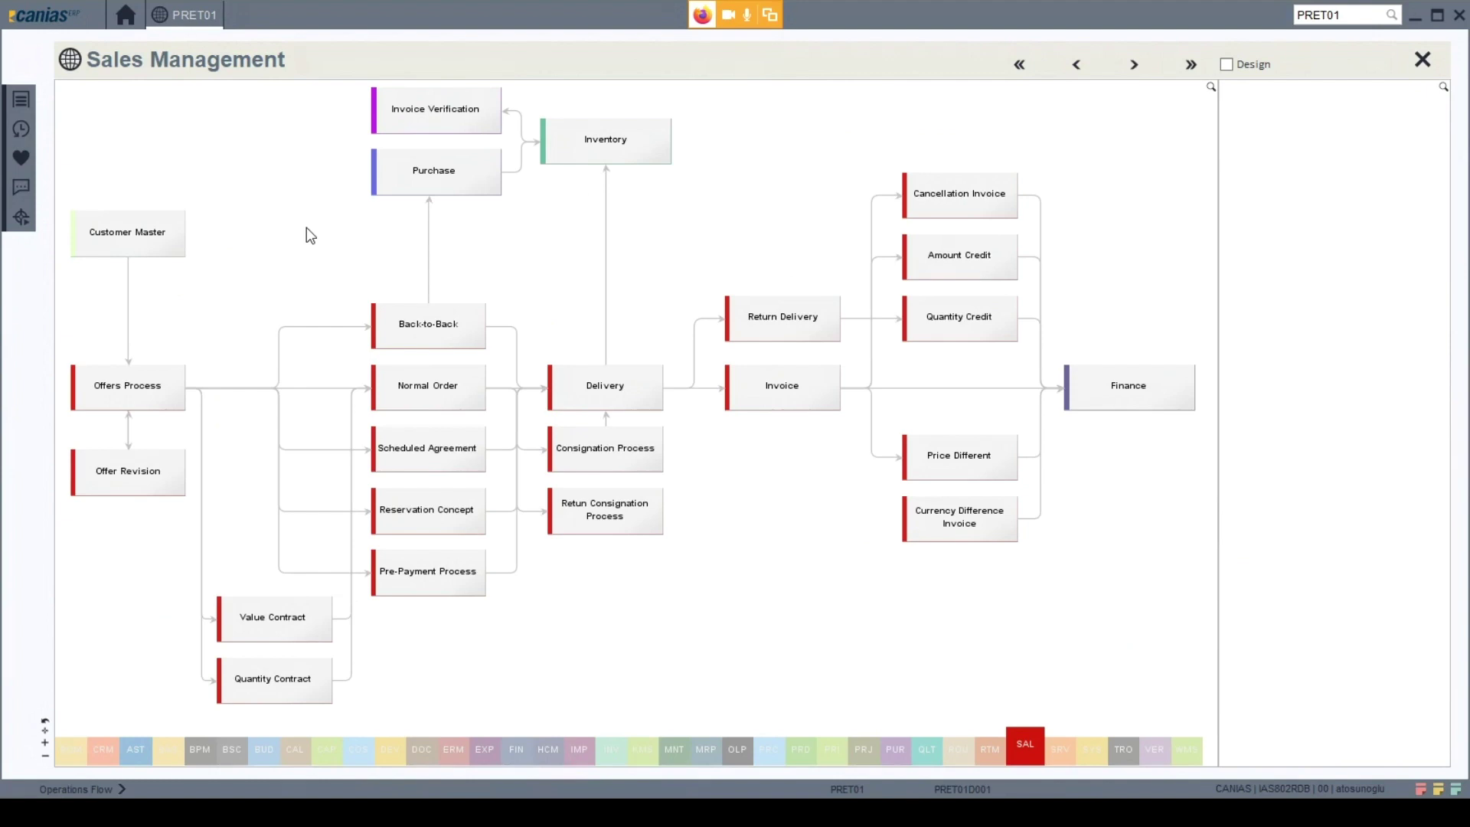
click(127, 391)
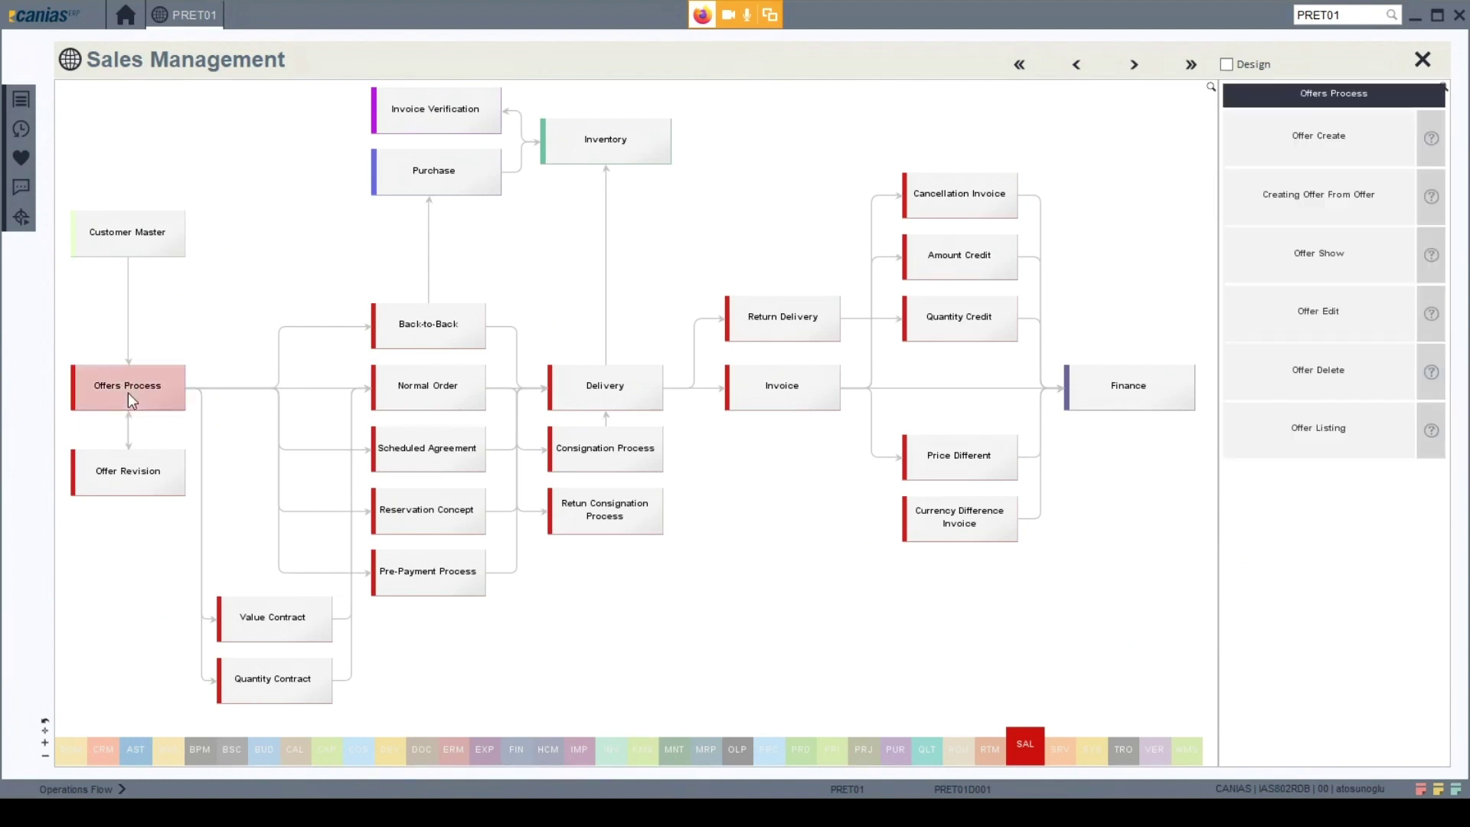
click(787, 405)
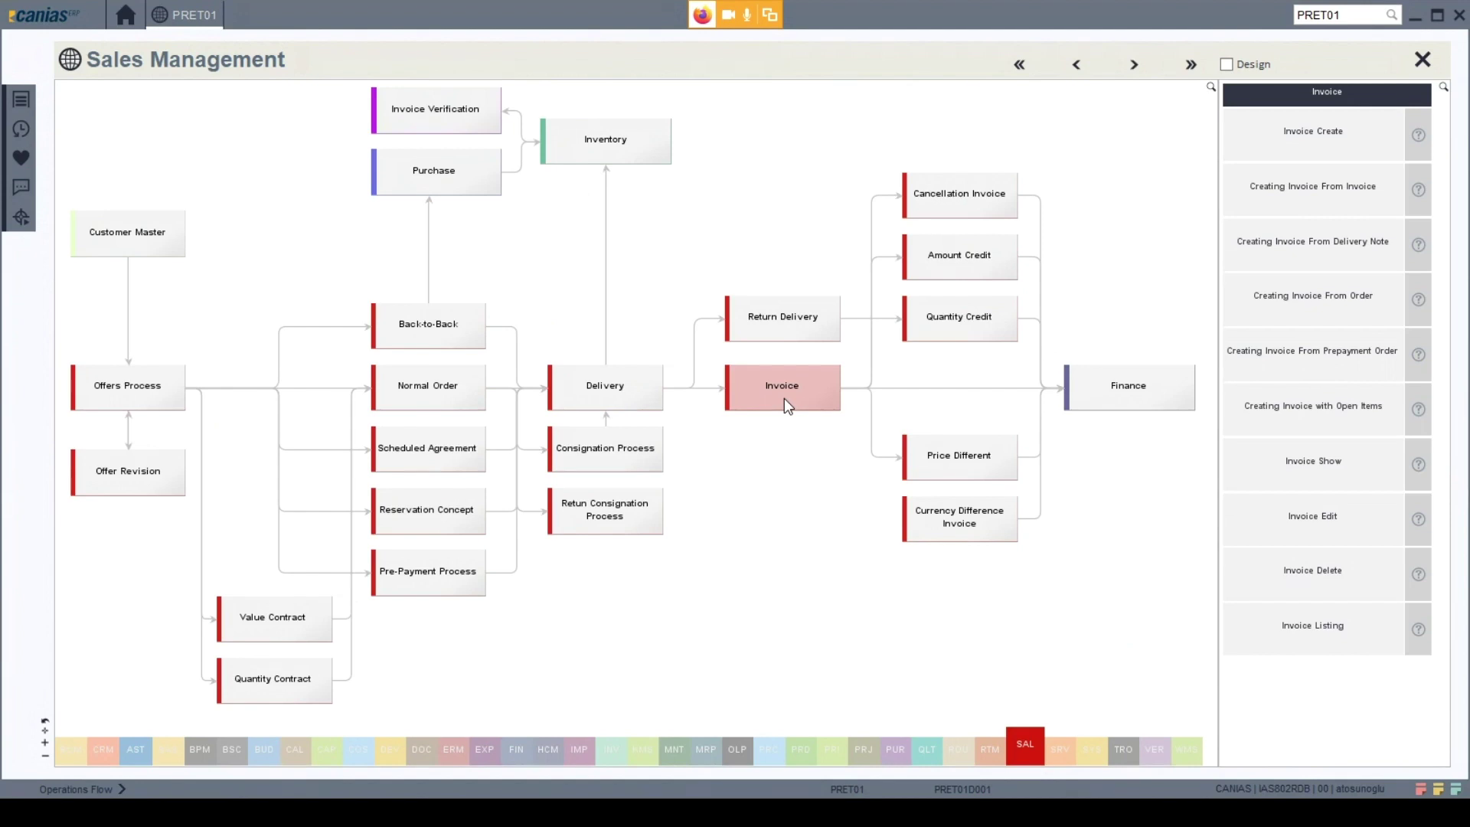
click(127, 394)
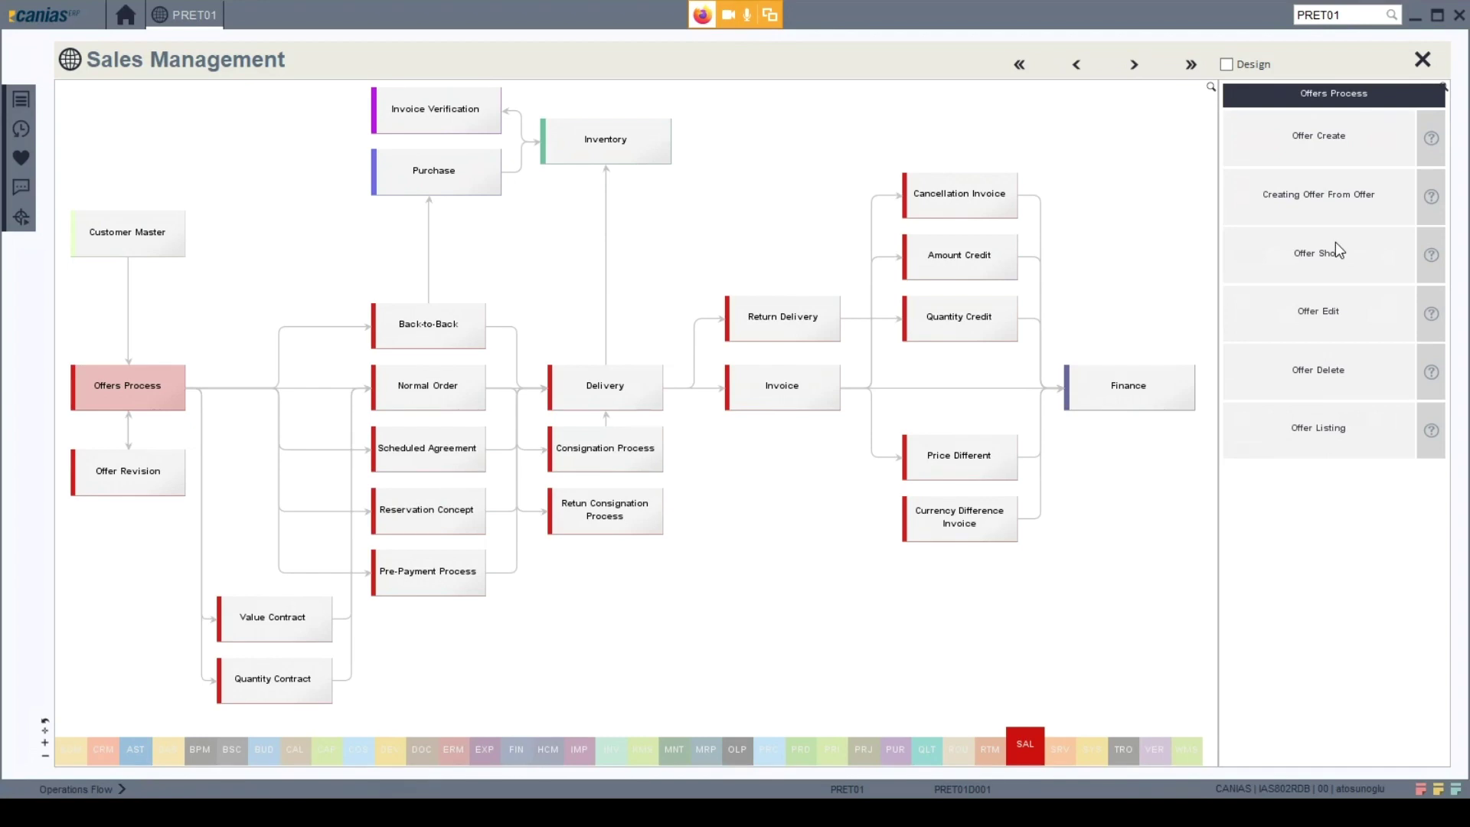
Read the process description of Offer Create, including its end-user documentation section, and close it.
click(1431, 139)
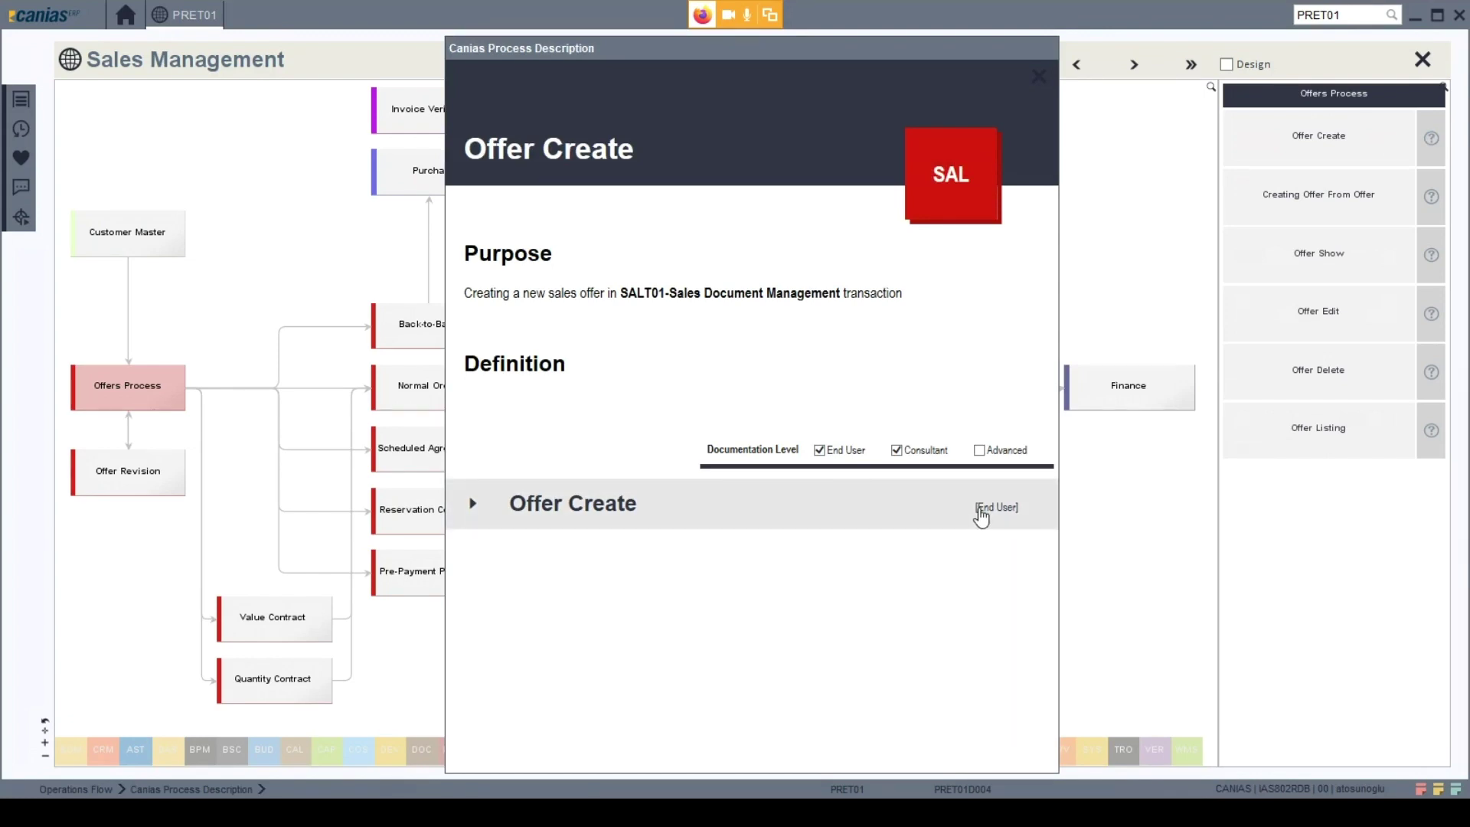
click(981, 516)
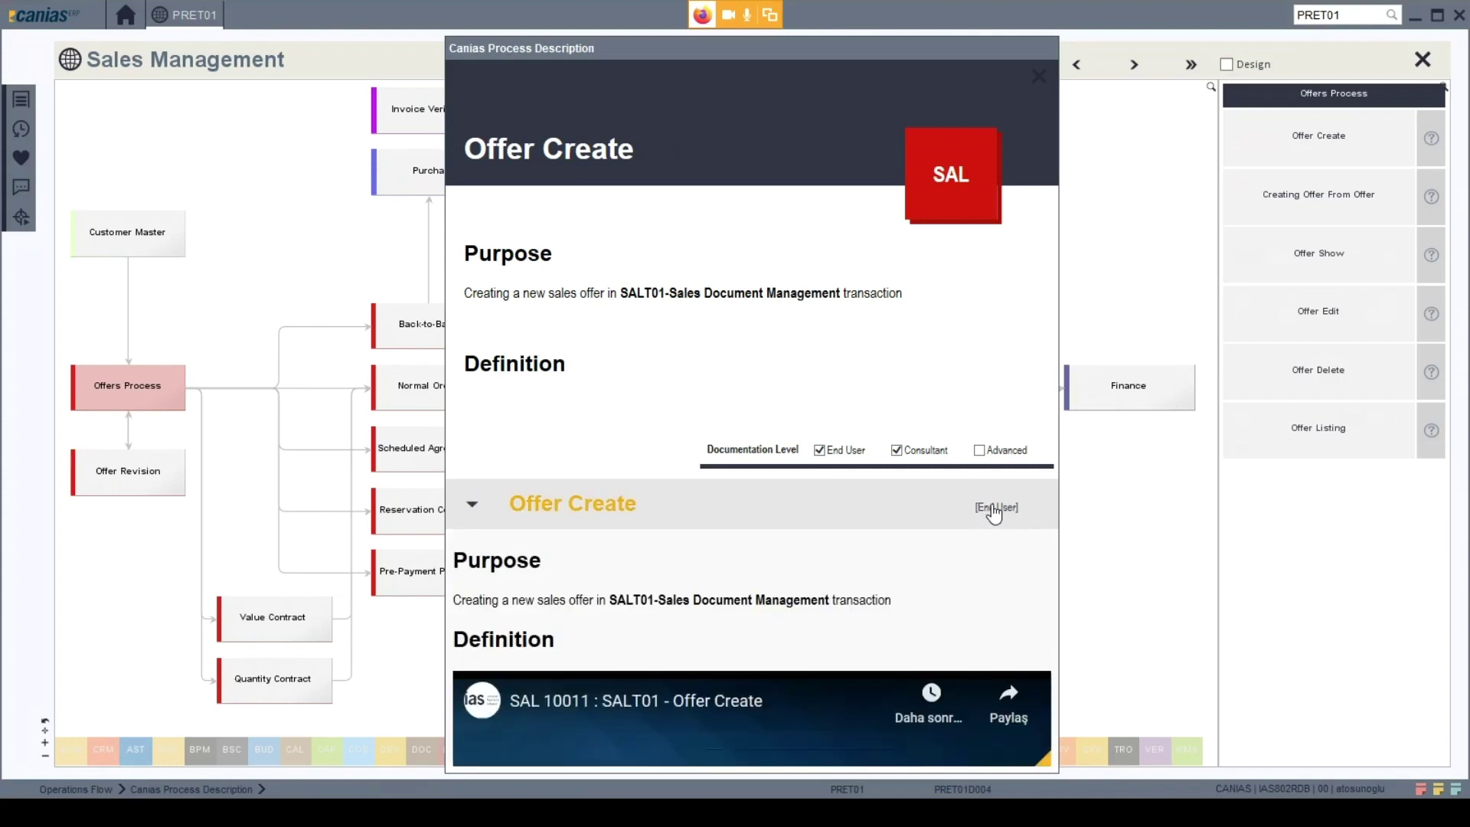
scroll(984, 515, down, 3)
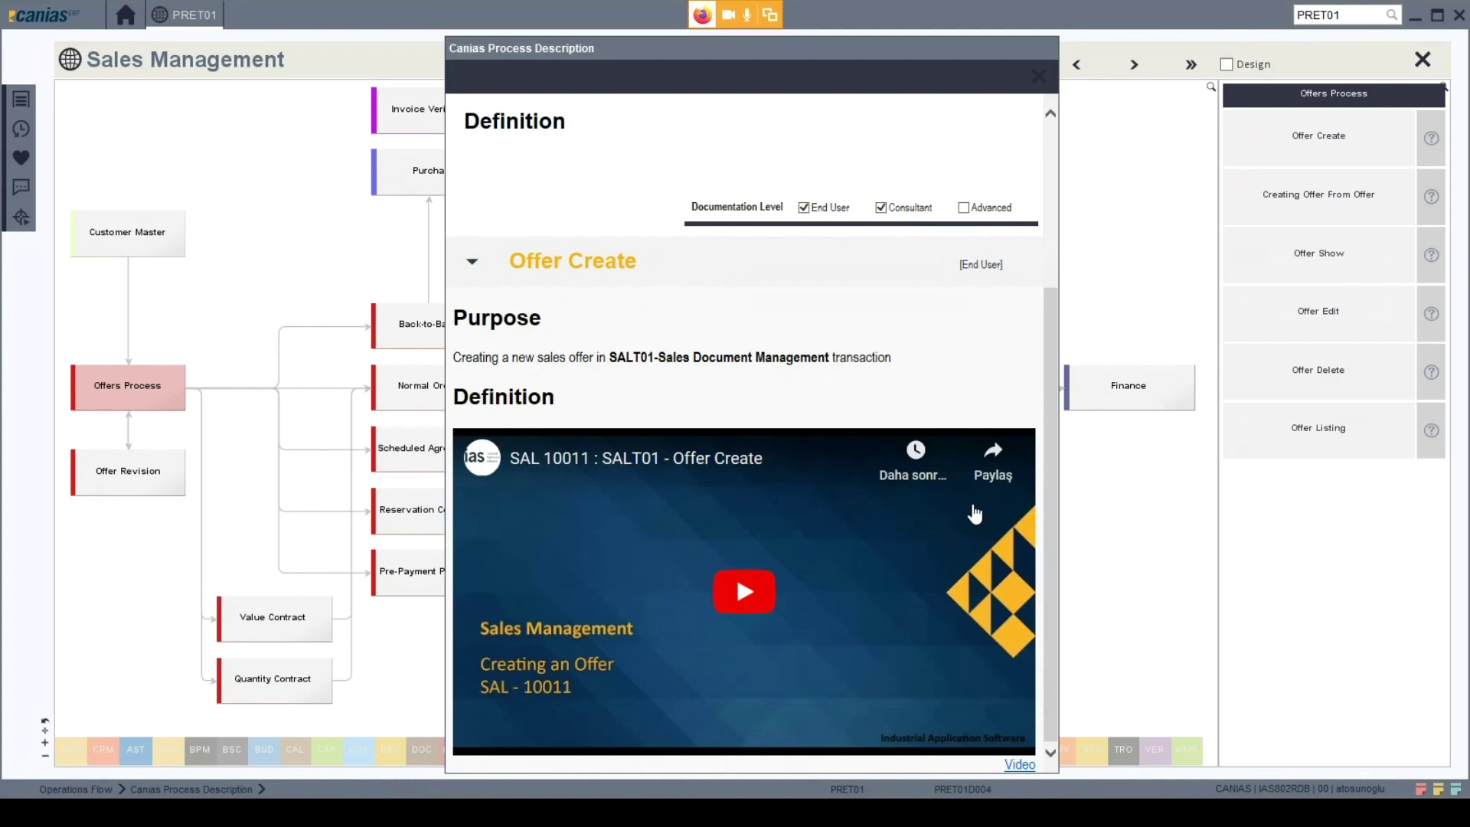
click(1041, 74)
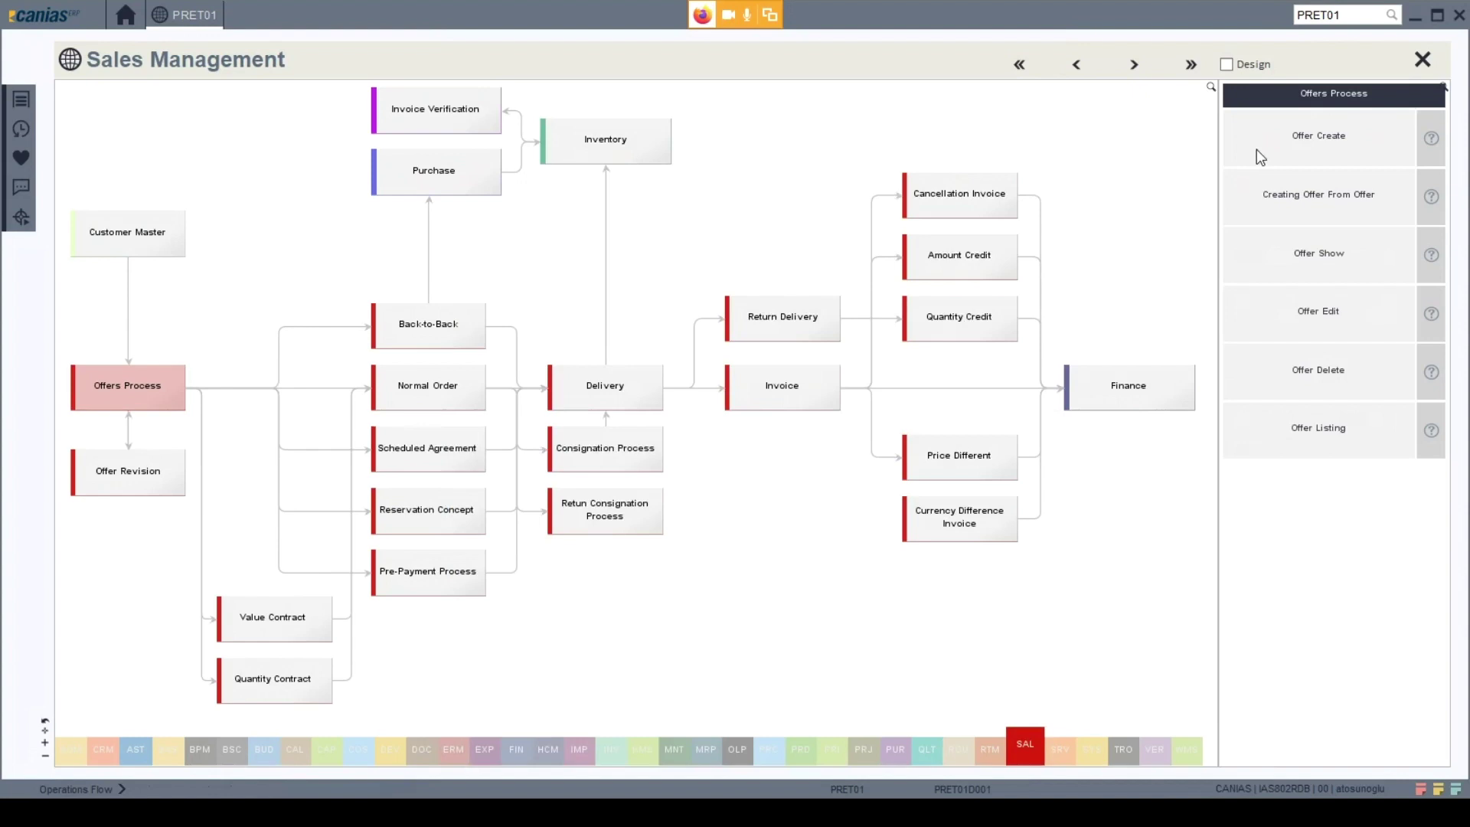
Start creating a sales offer with the preset parameters for company CE and document type Q1.
click(1308, 135)
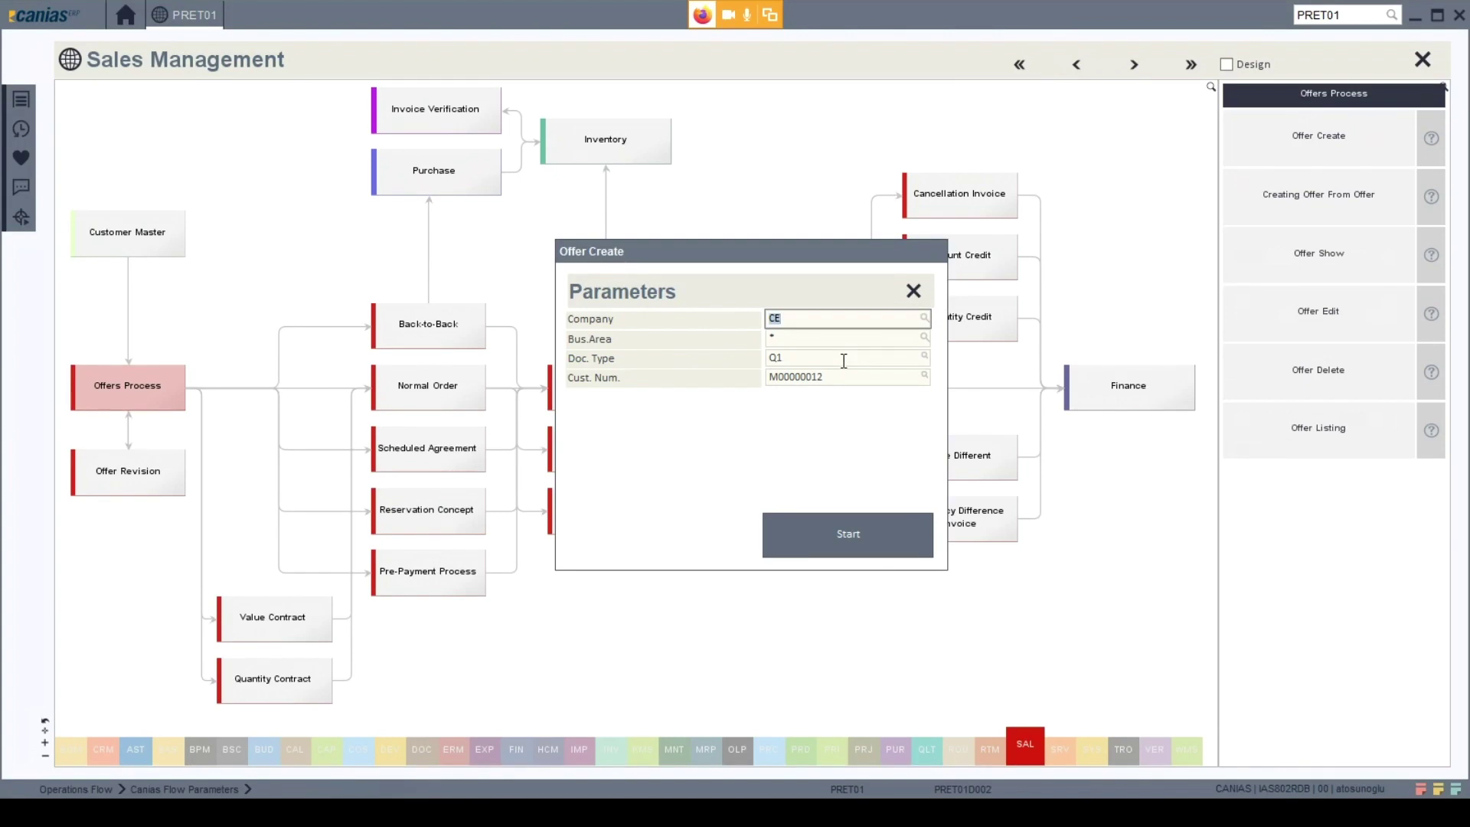
click(836, 542)
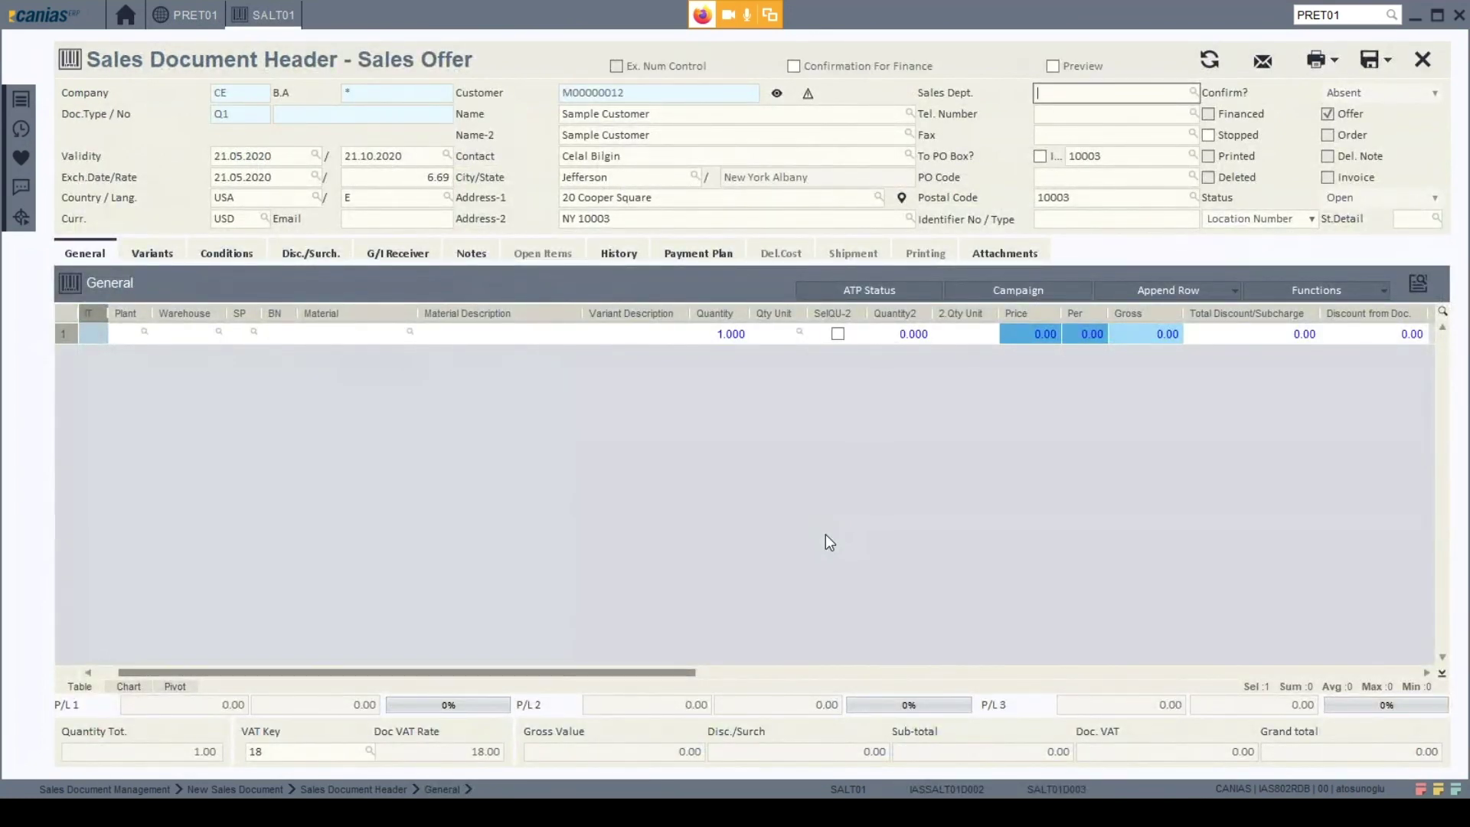
Use Fast Item Entry to search for sales materials matching SPC.00% with material type PROD.
click(1234, 291)
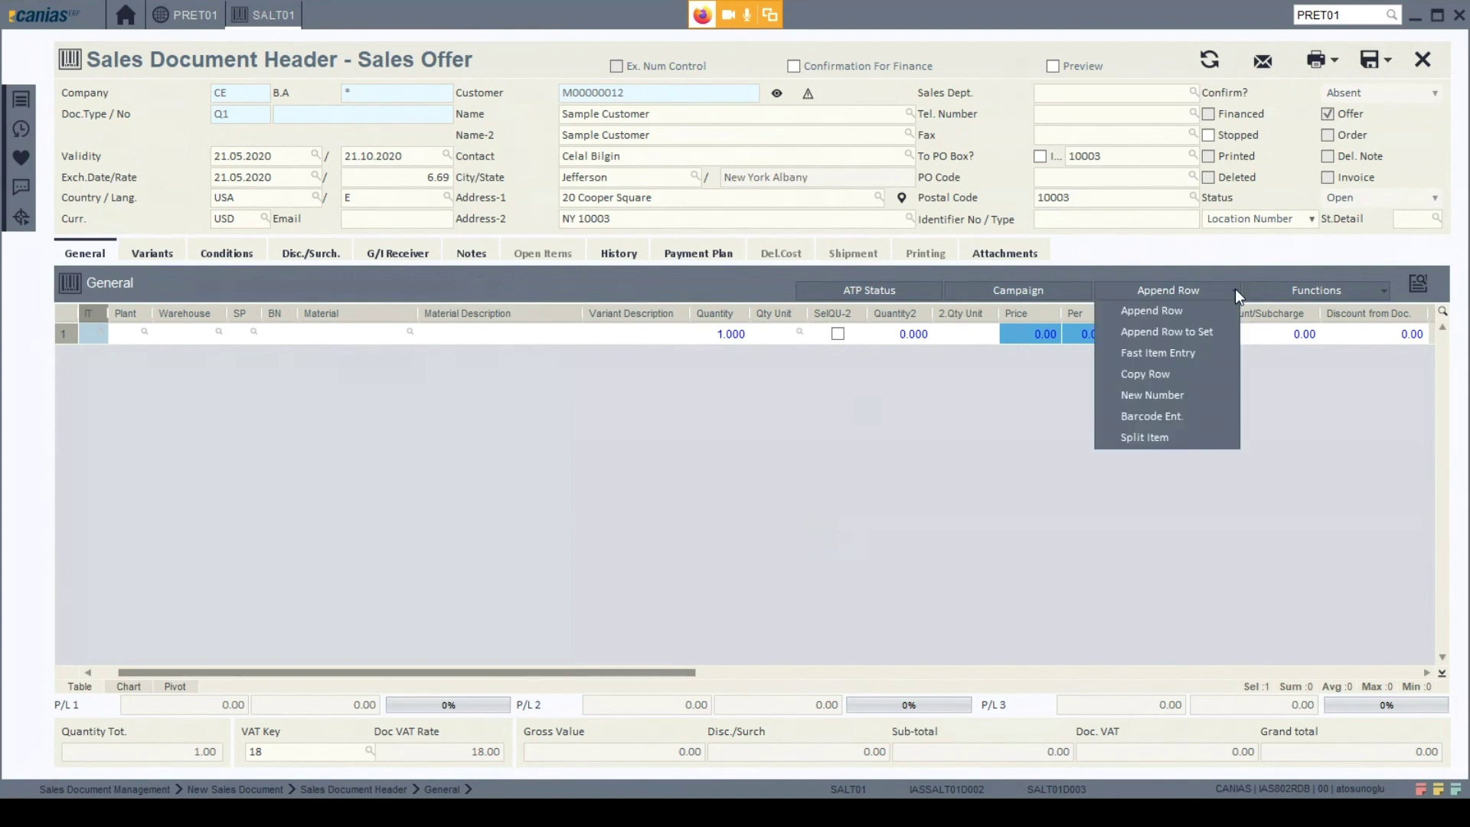
click(1200, 354)
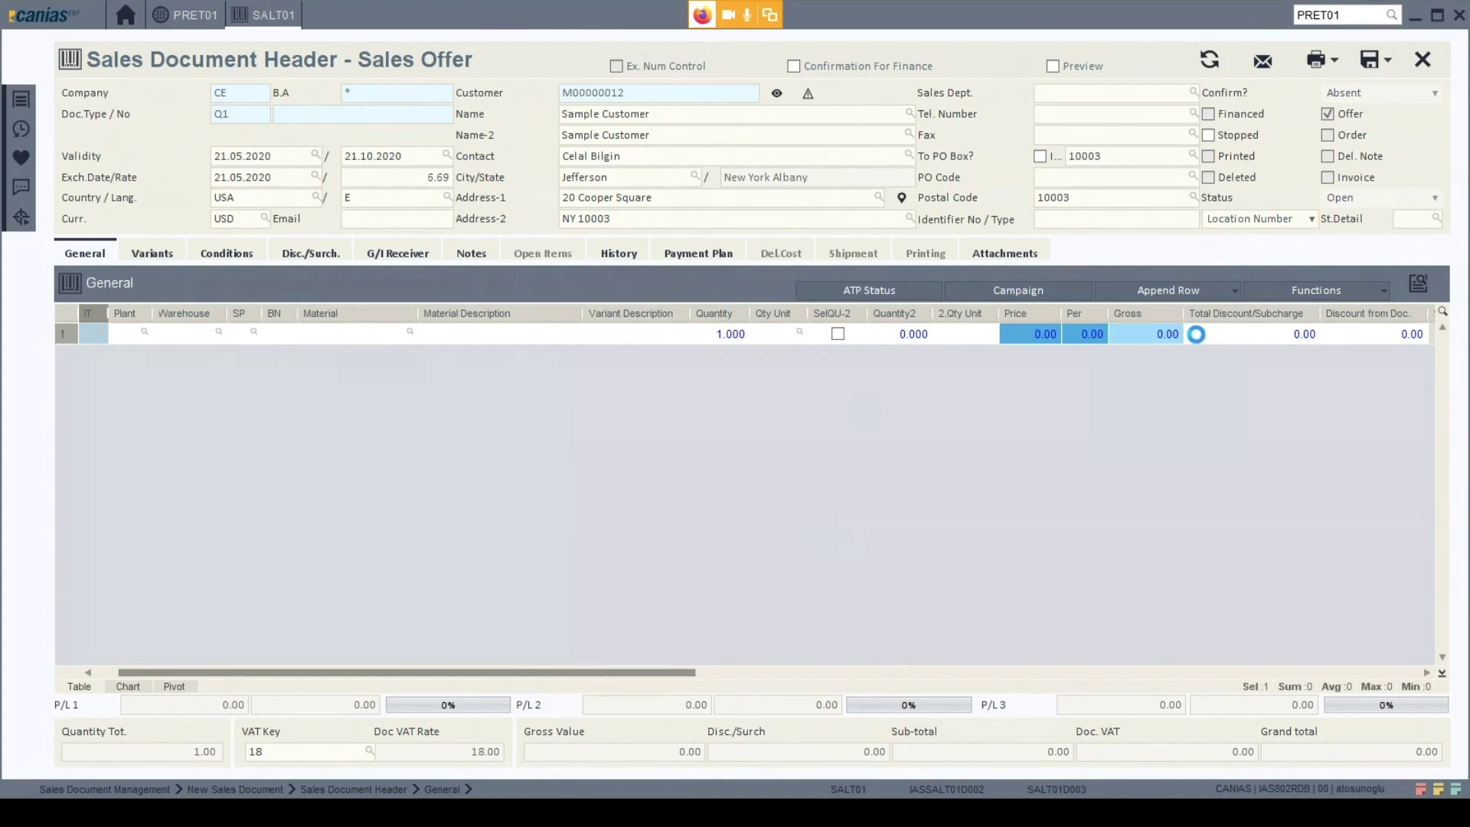
click(273, 274)
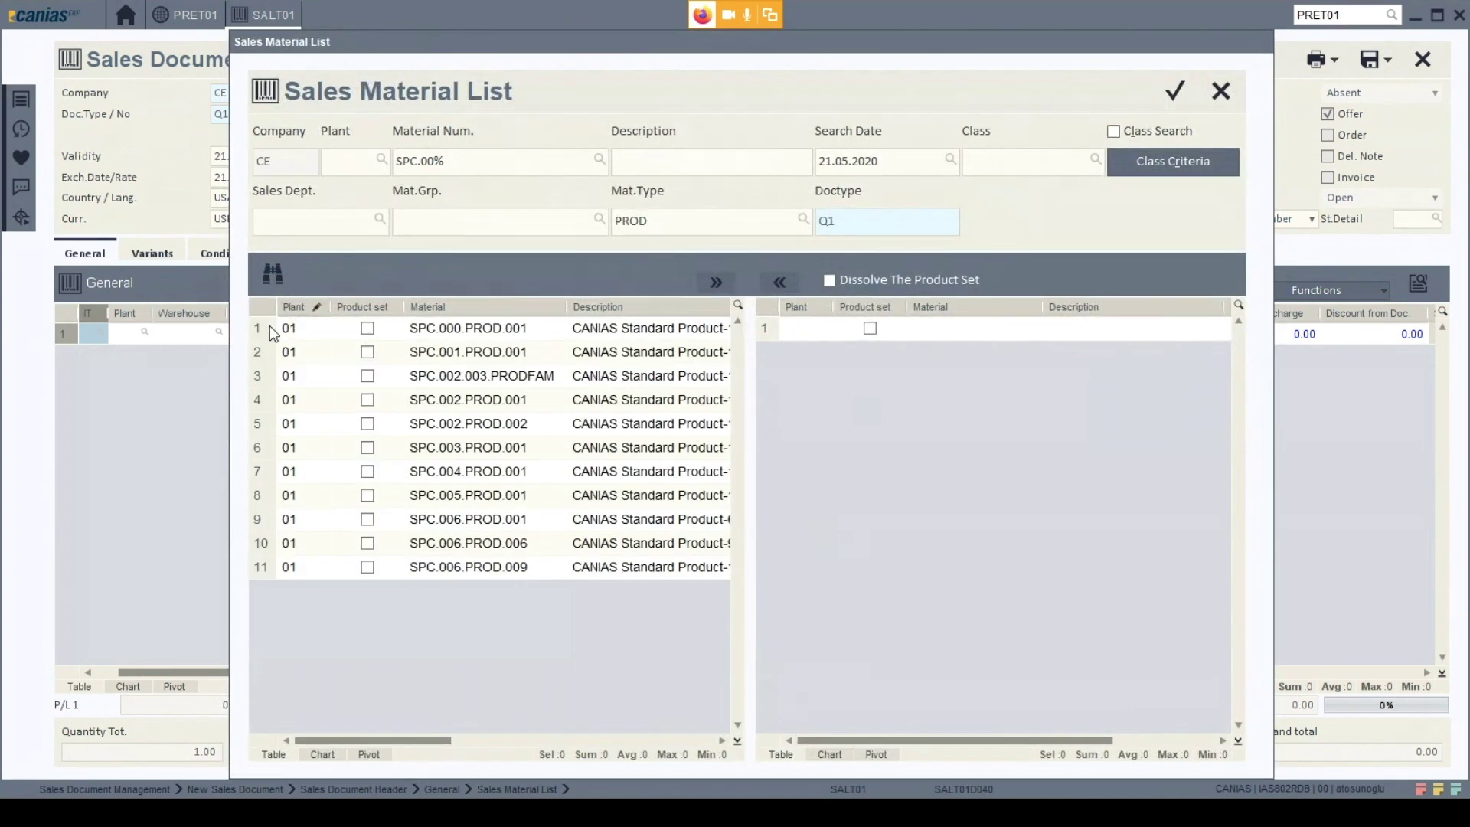
Add materials SPC.000.PROD.001, SPC.006.PROD.001, SPC.006.PROD.006 and SPC.006.PROD.009 to the offer items.
click(269, 326)
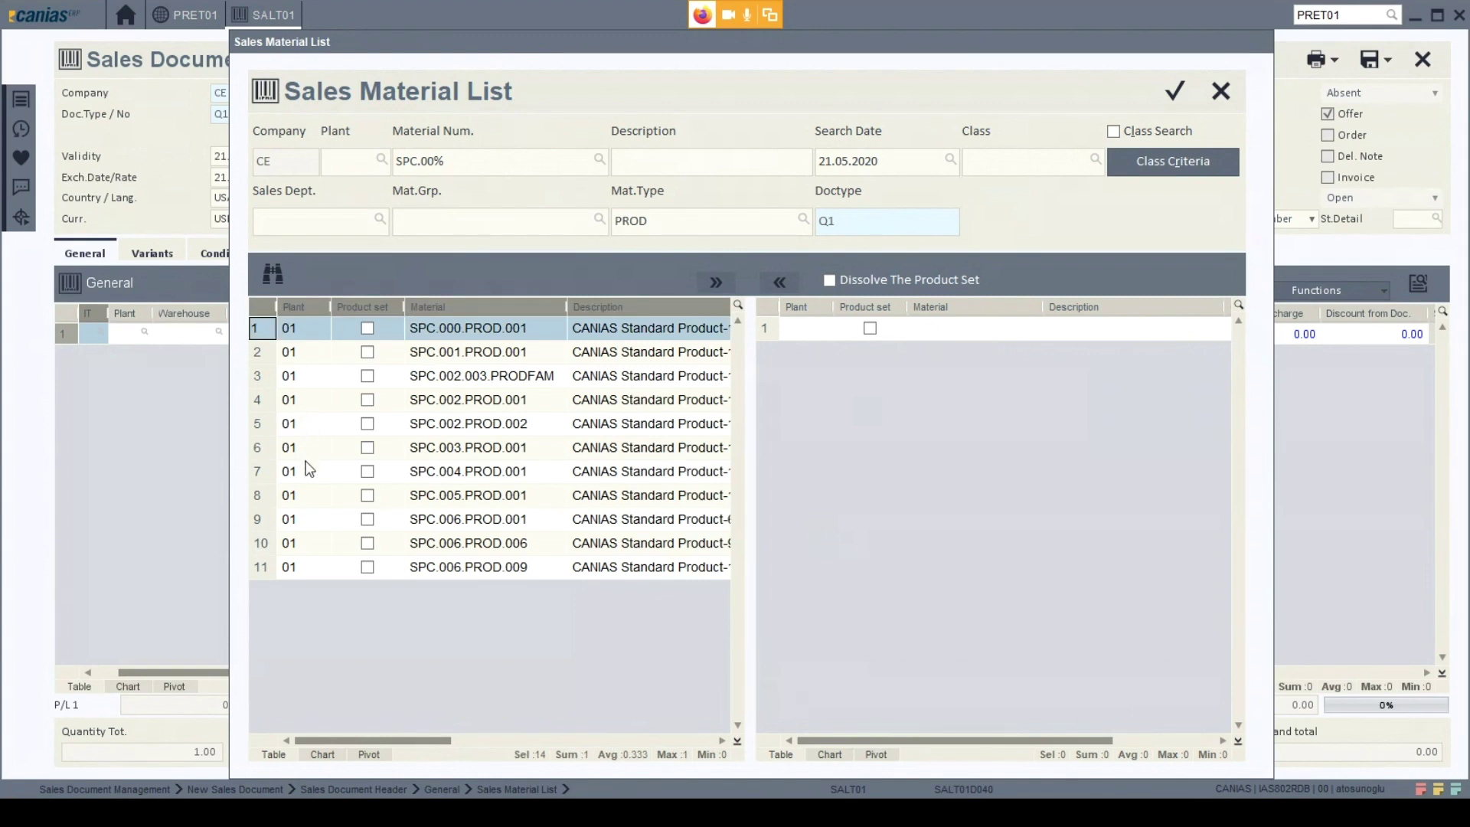
click(258, 520)
shift+click(261, 548)
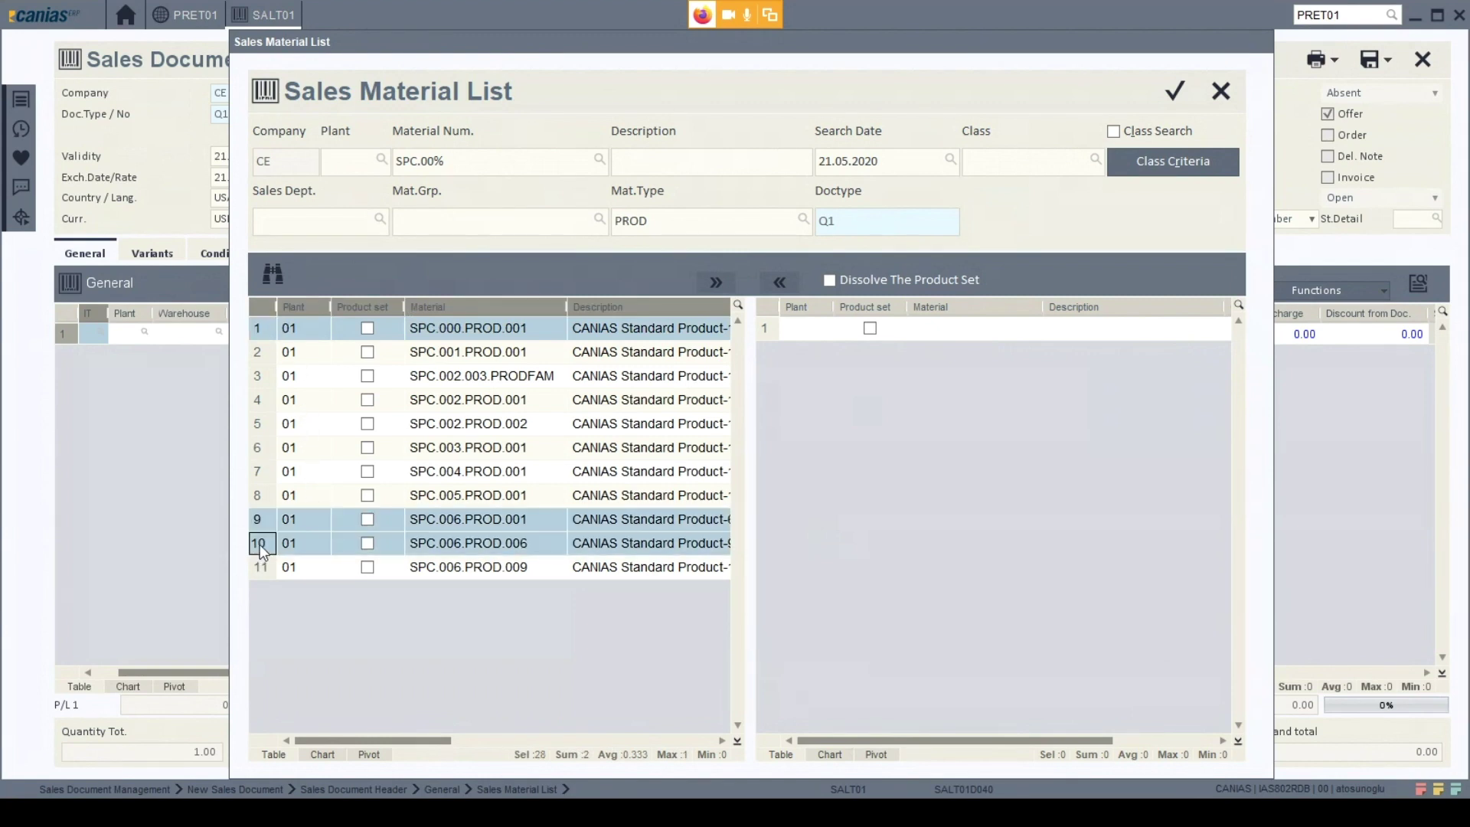
shift+click(261, 568)
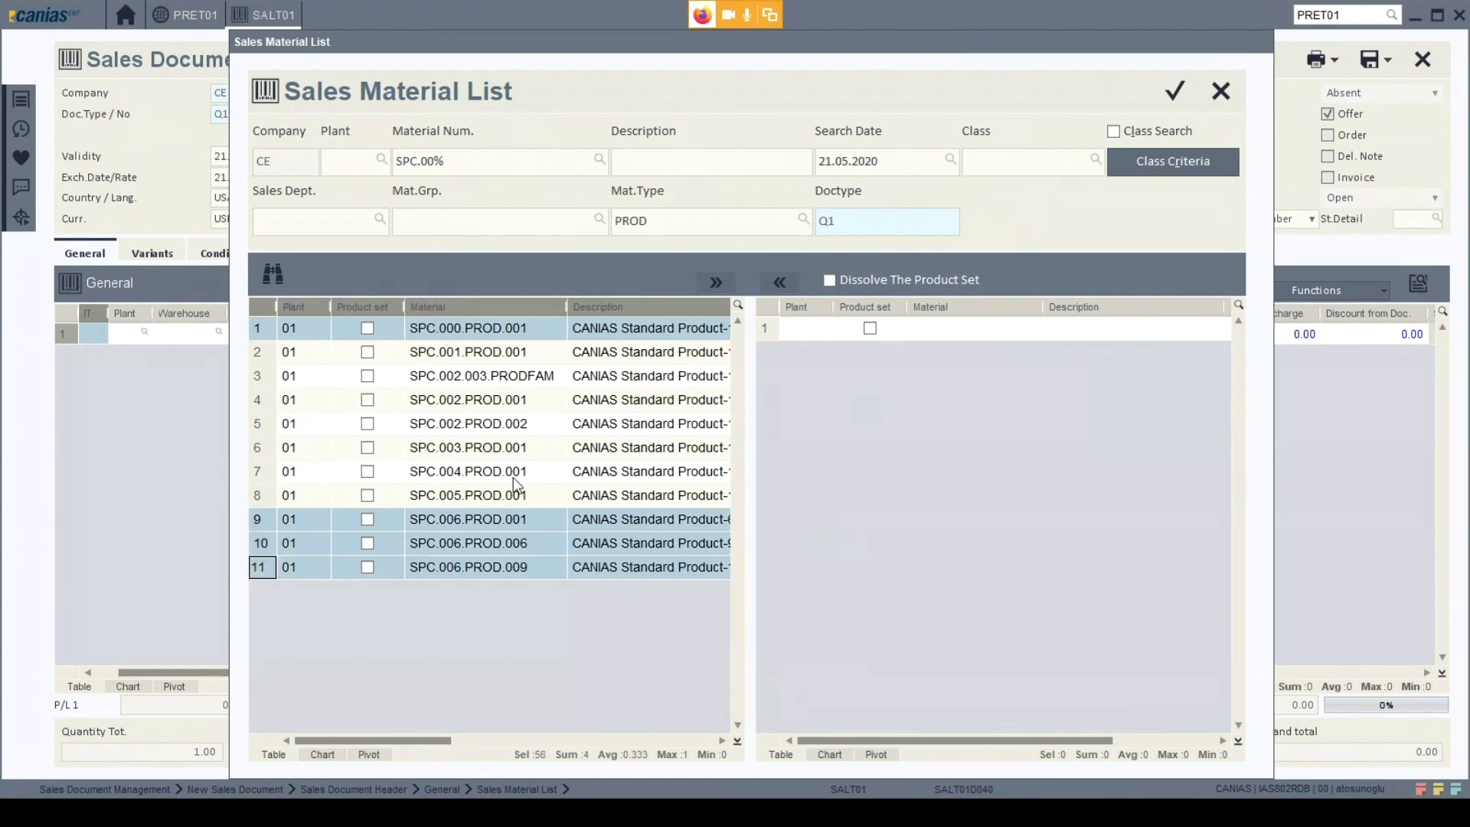
click(717, 284)
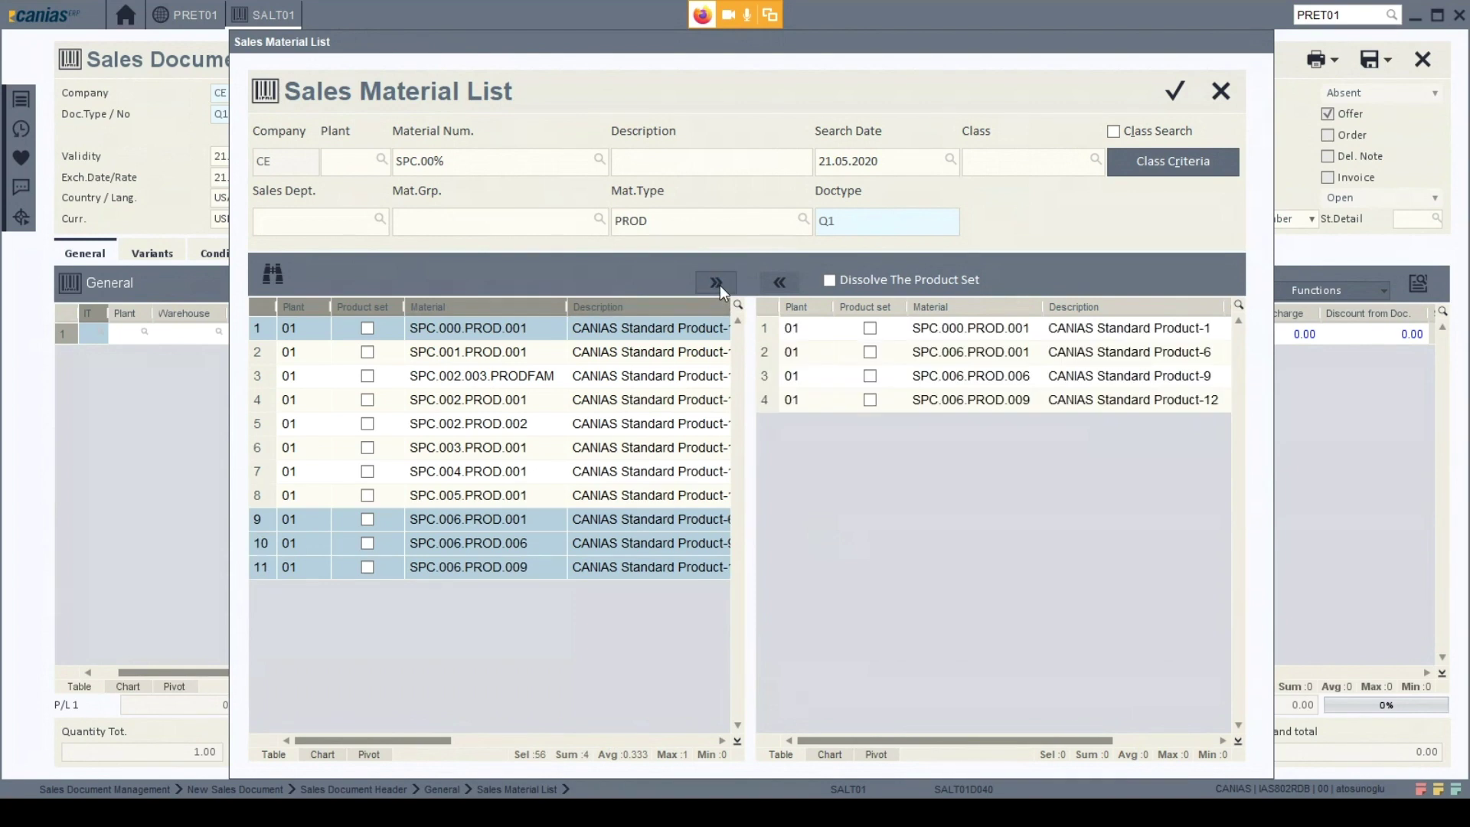
click(1176, 90)
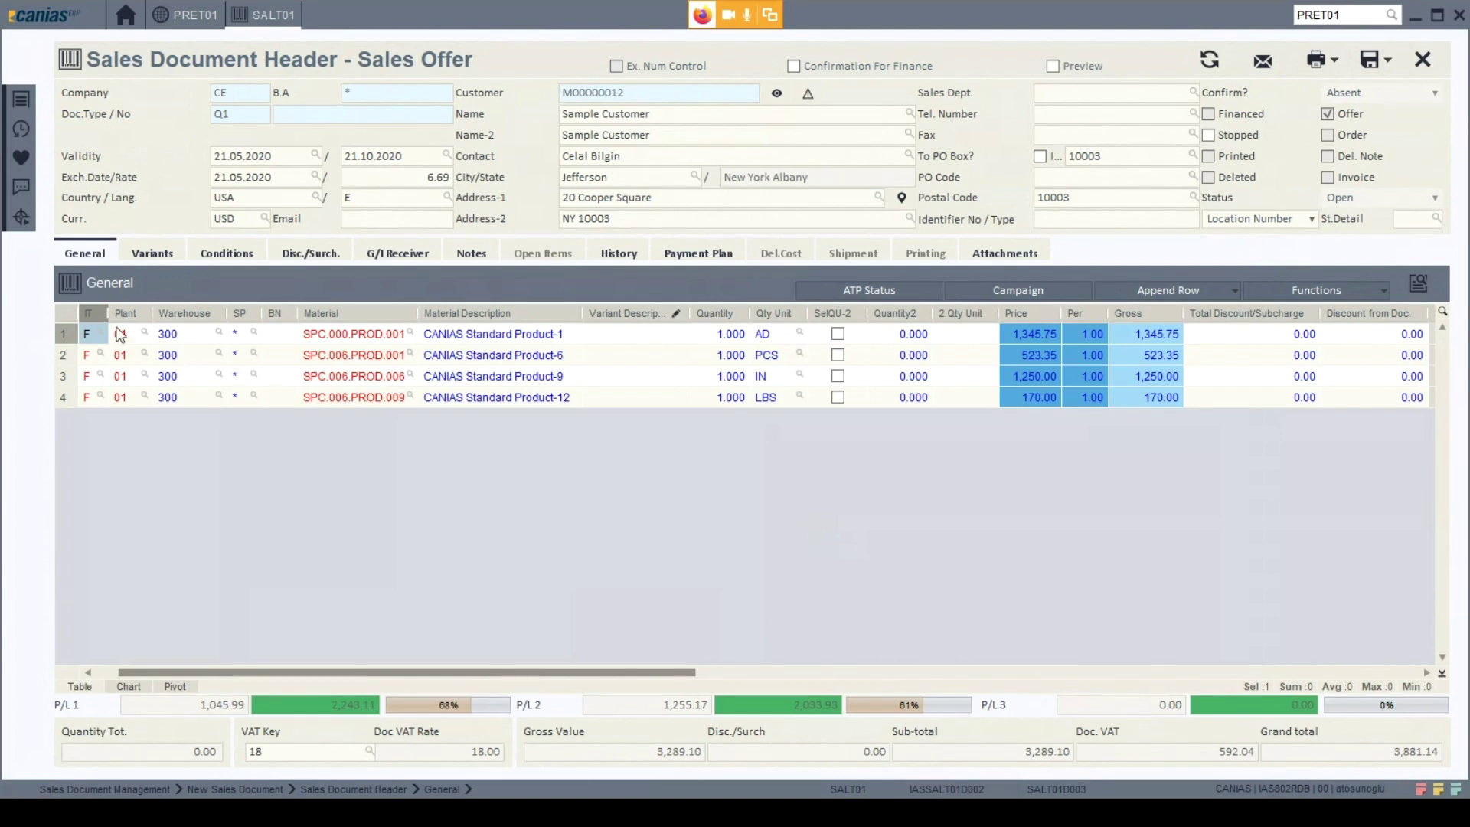
Set the price of the CANIAS Standard Product-1 item to 14000.
click(79, 338)
click(64, 337)
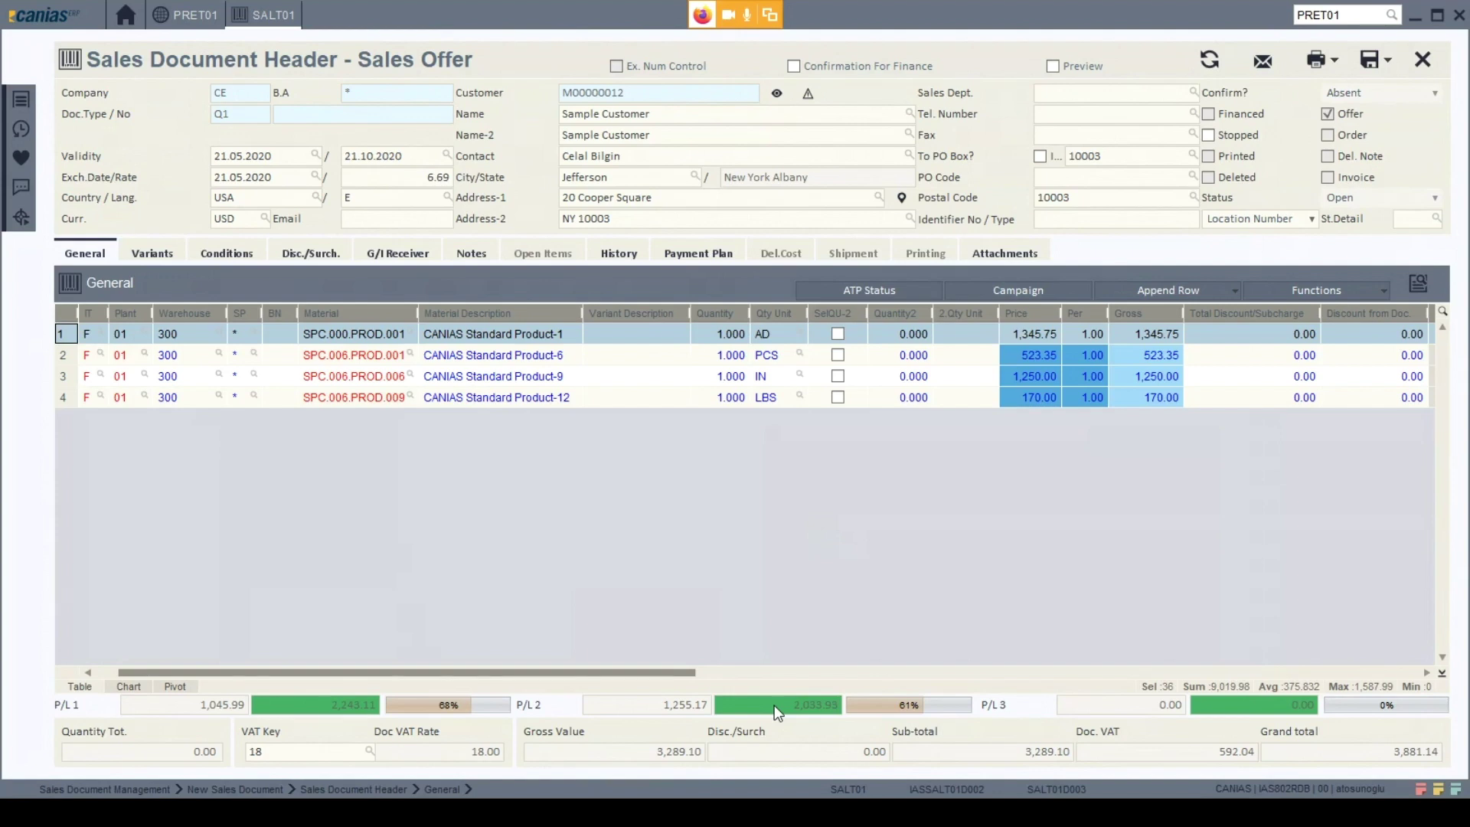
click(1035, 335)
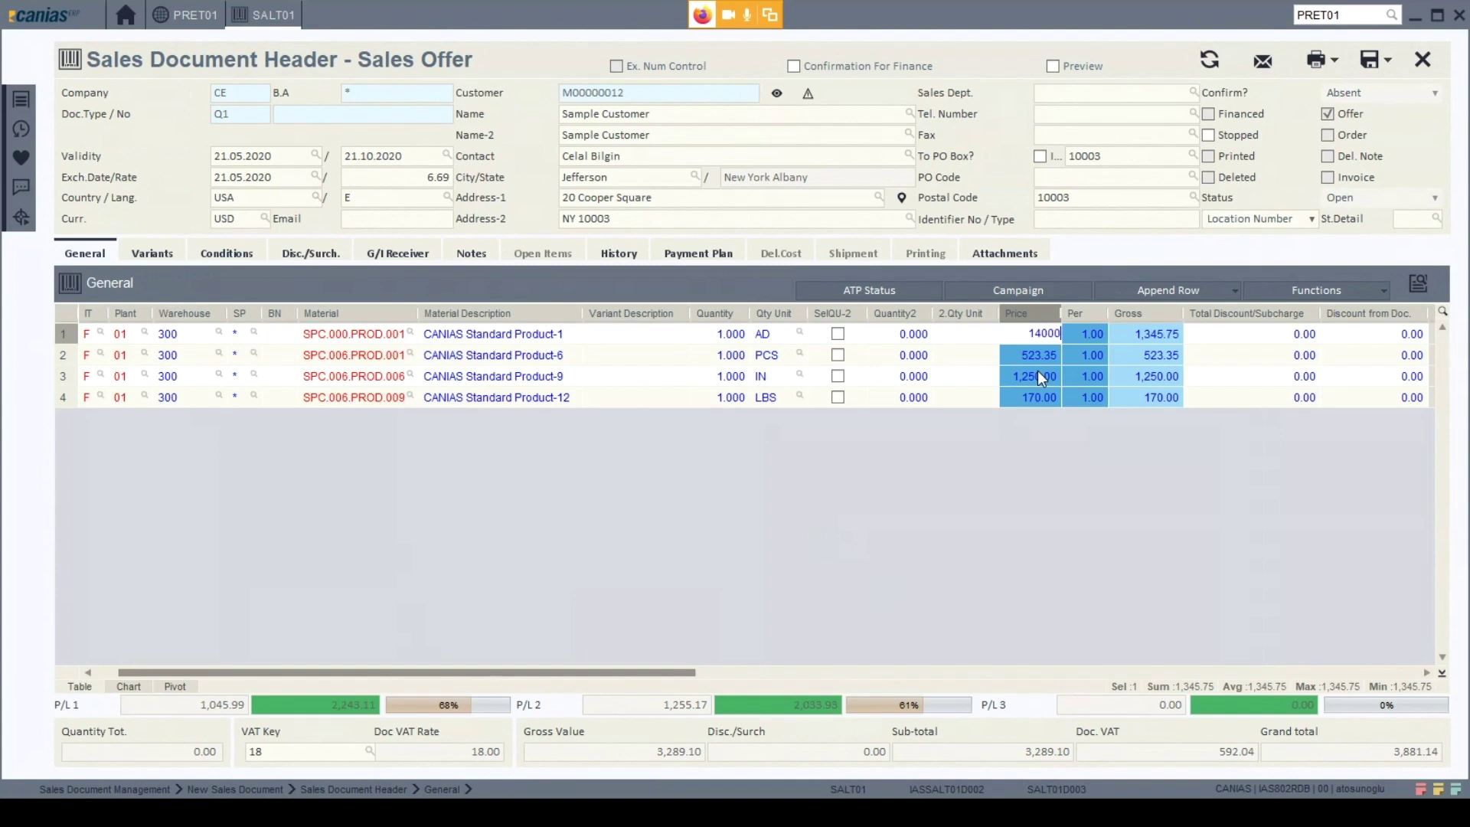
key(Tab)
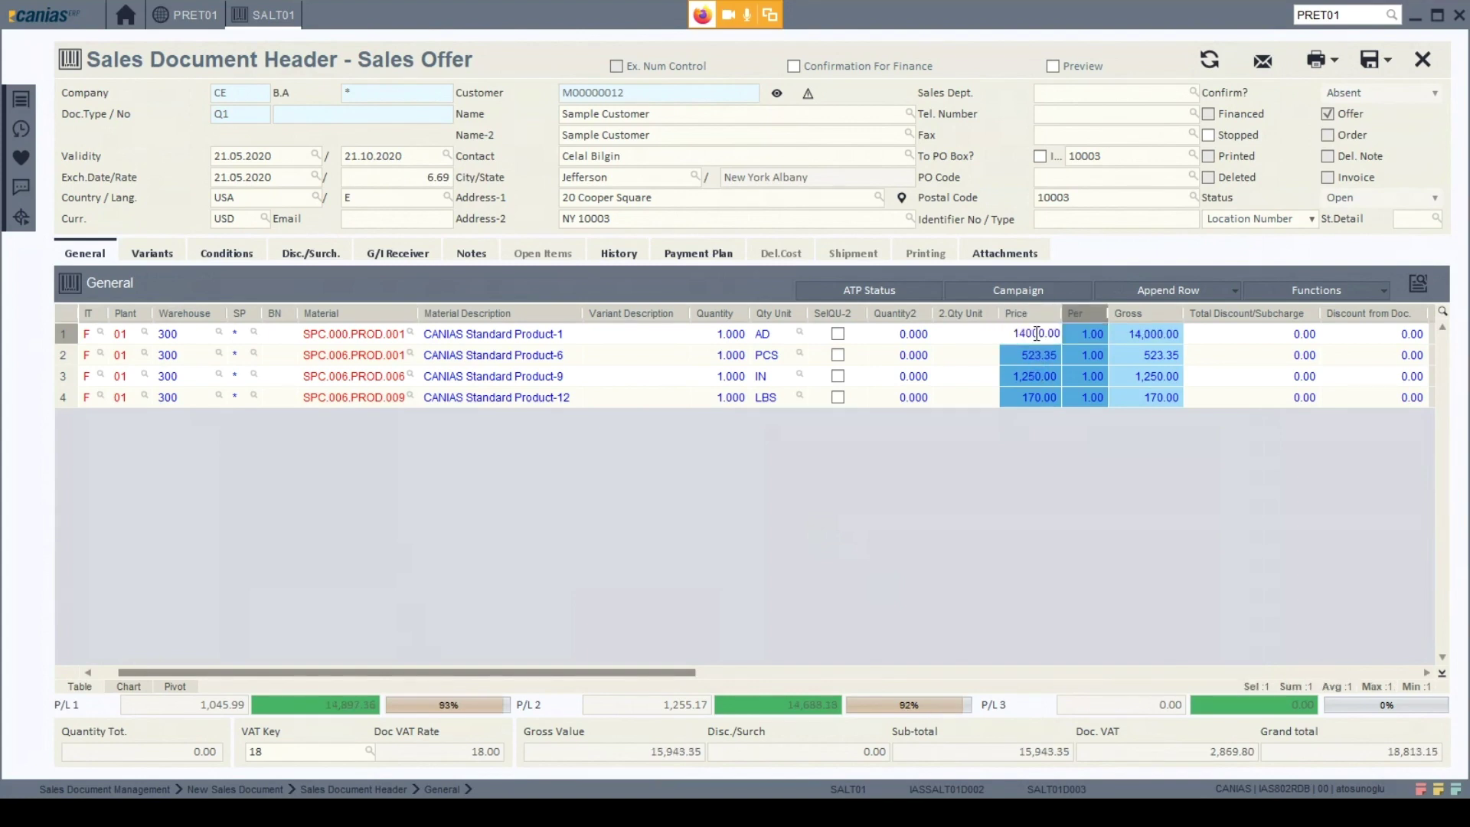
Set the price of the CANIAS Standard Product-1 item to 1200.
click(1037, 334)
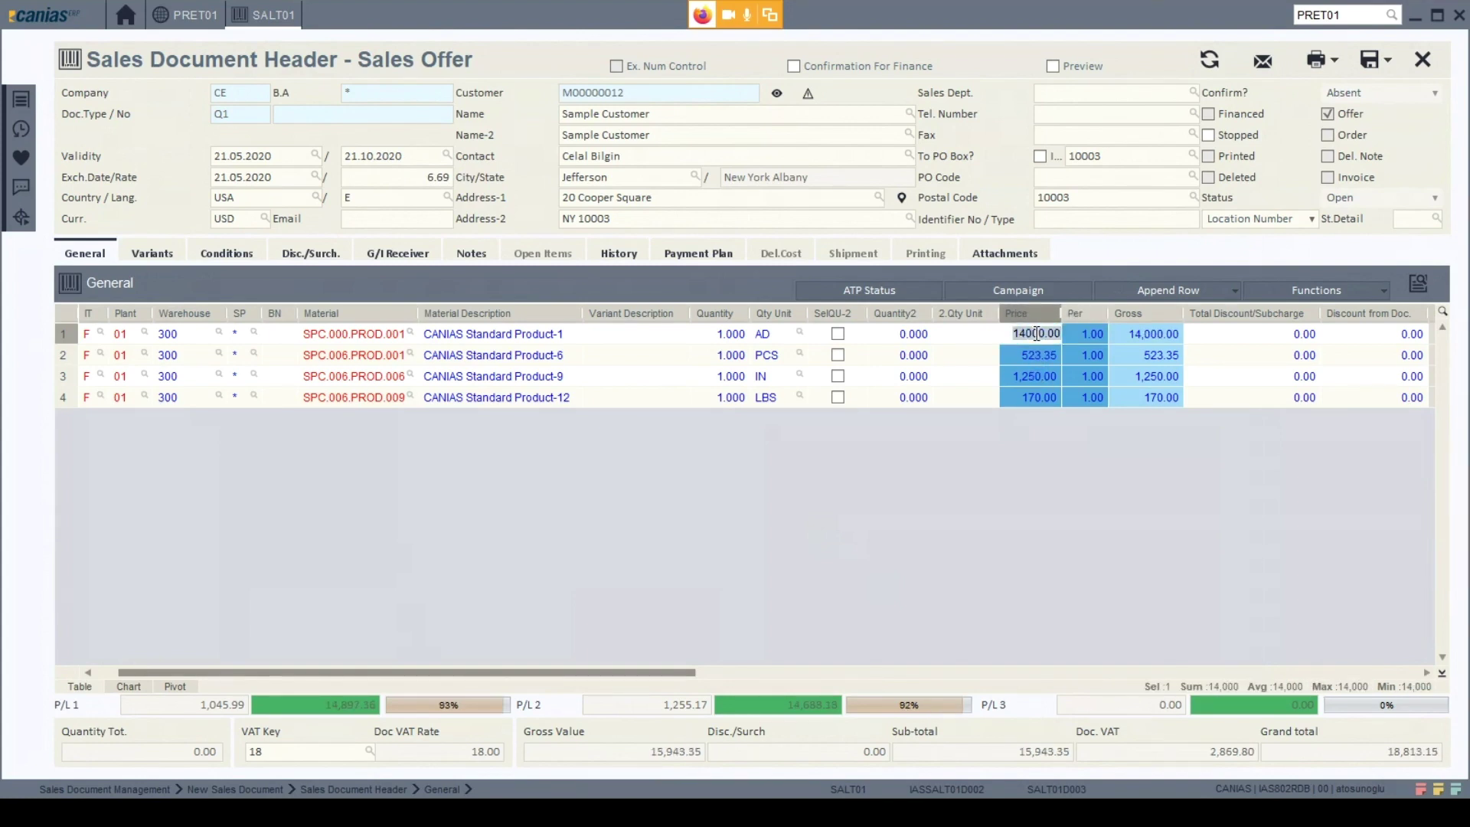
text(1200)
key(Tab)
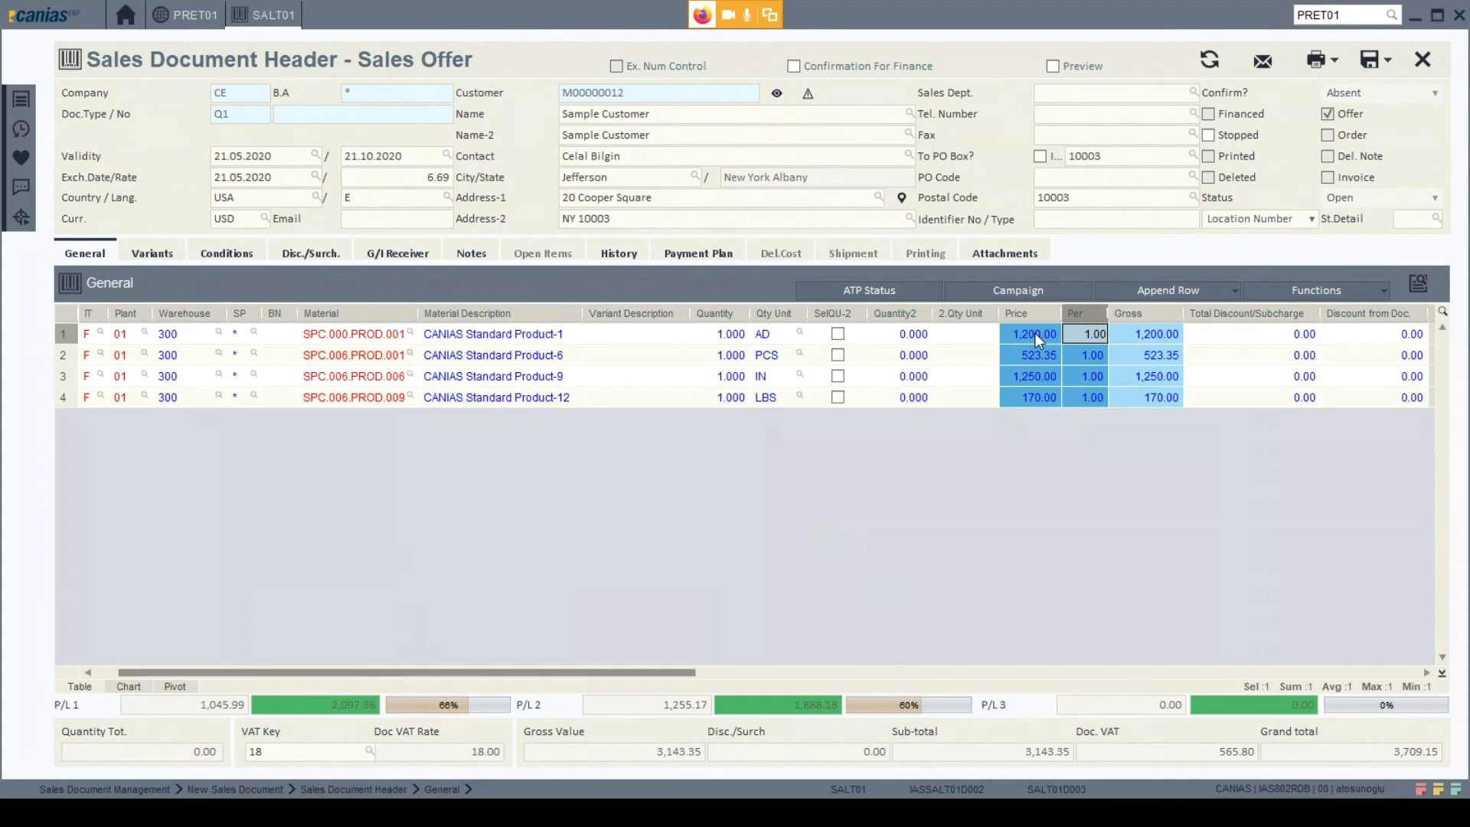
click(1035, 333)
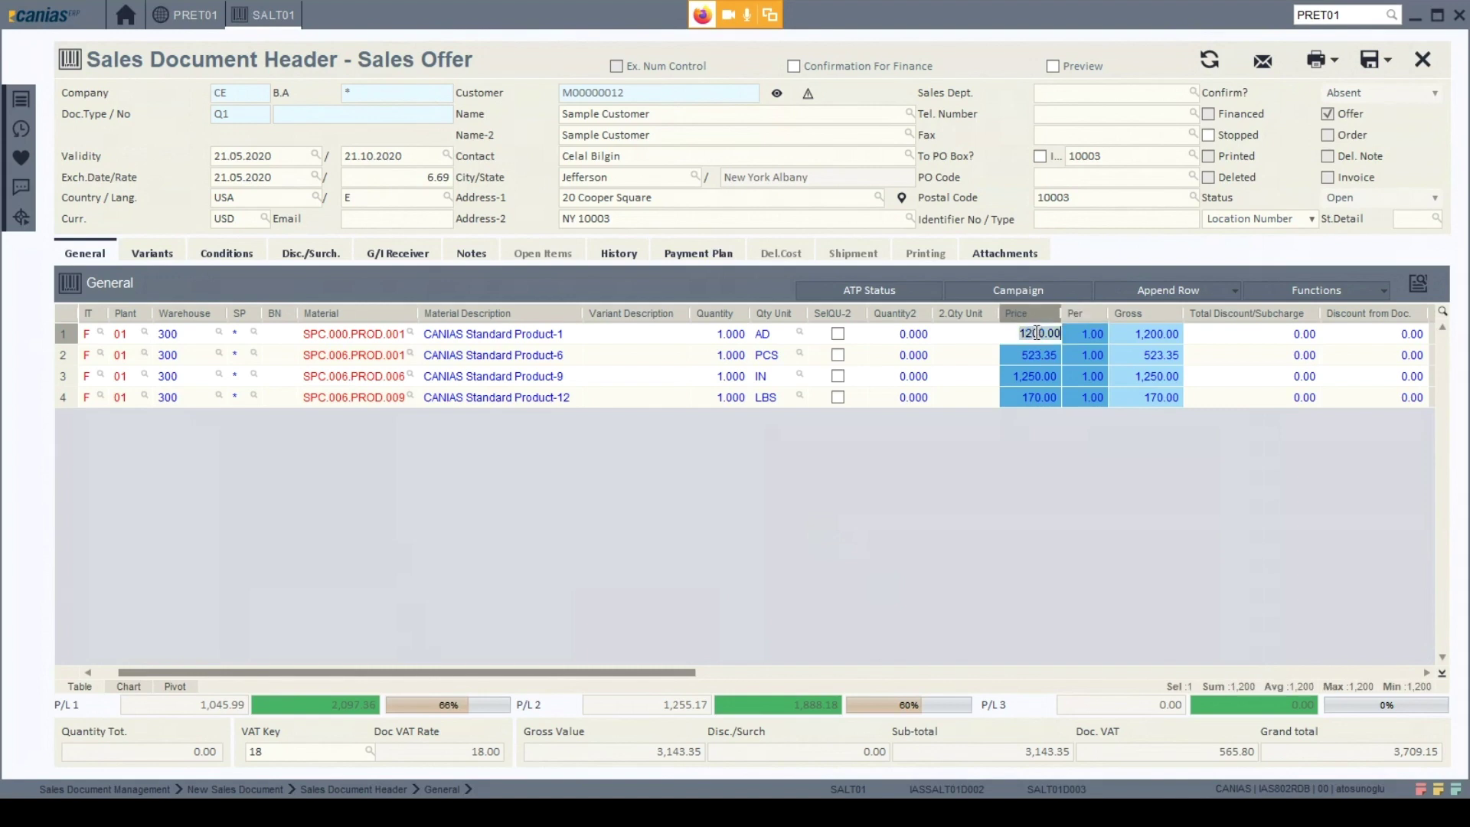
Set the item quantities to 2 for Standard Product-1, 2 for Standard Product-6, 10 for Standard Product-9 and 50 for Standard Product-12.
click(728, 335)
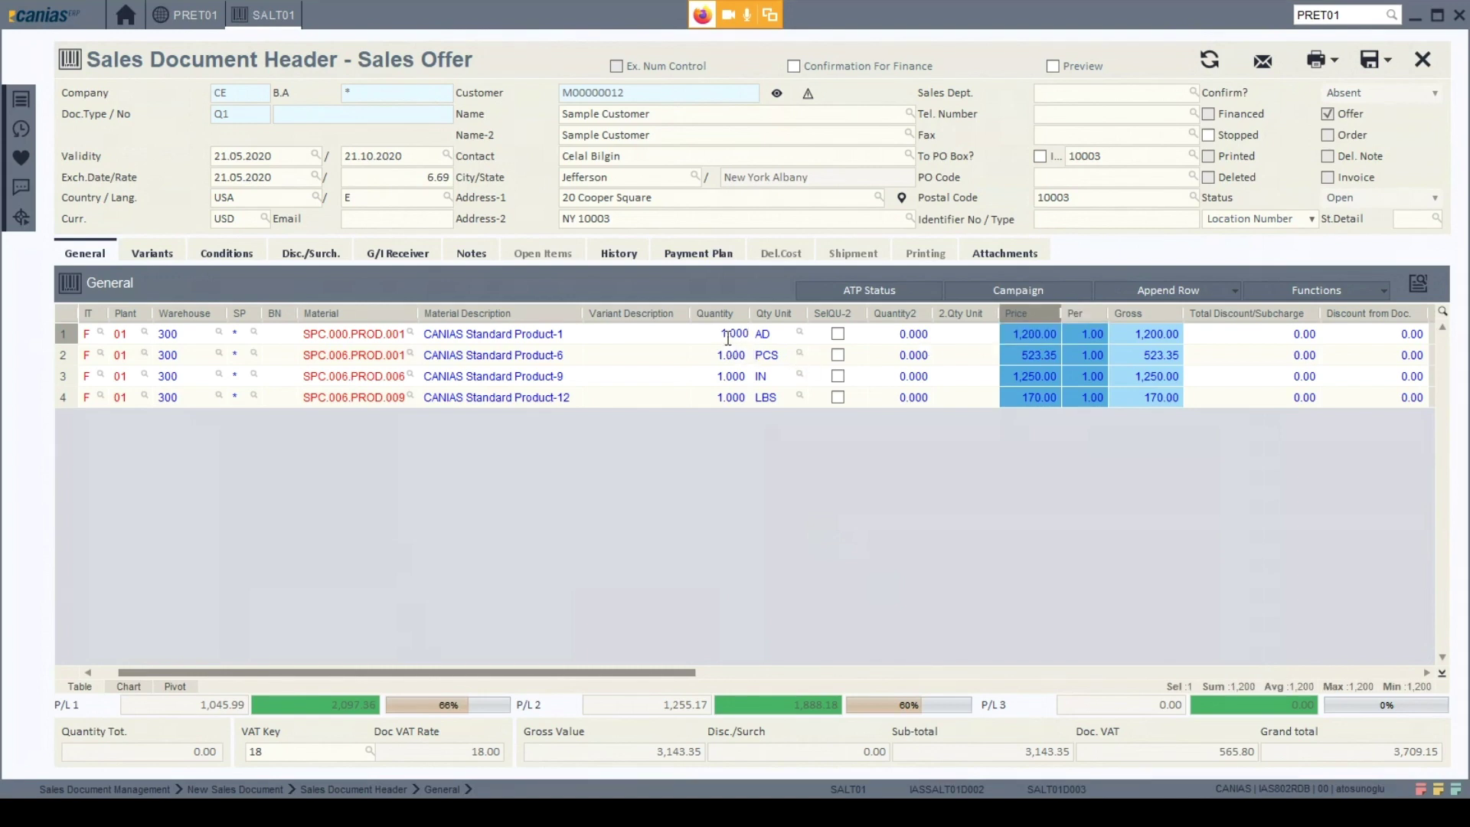
text(2)
key(Tab)
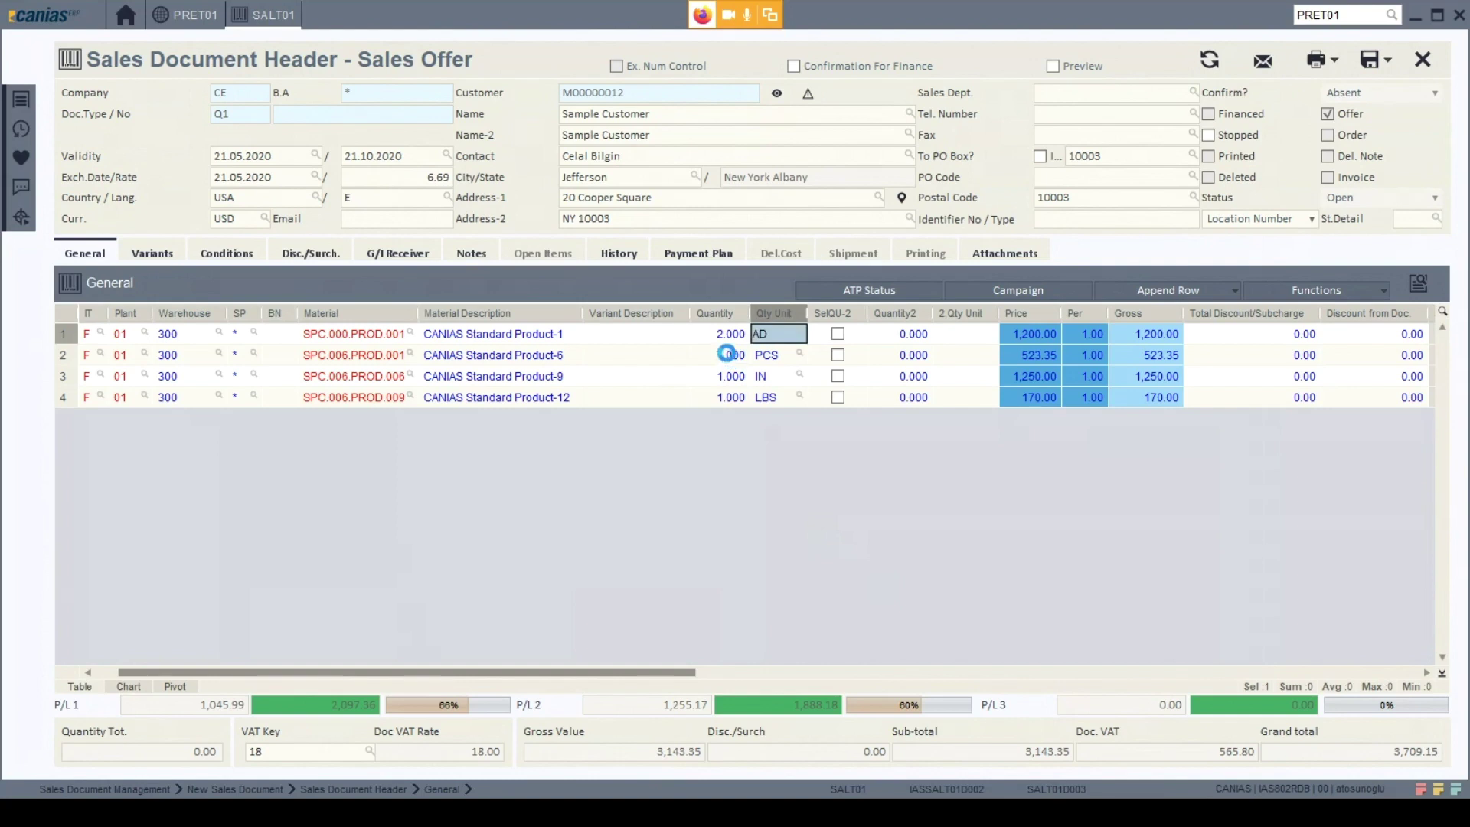
click(727, 354)
text(2)
key(Tab)
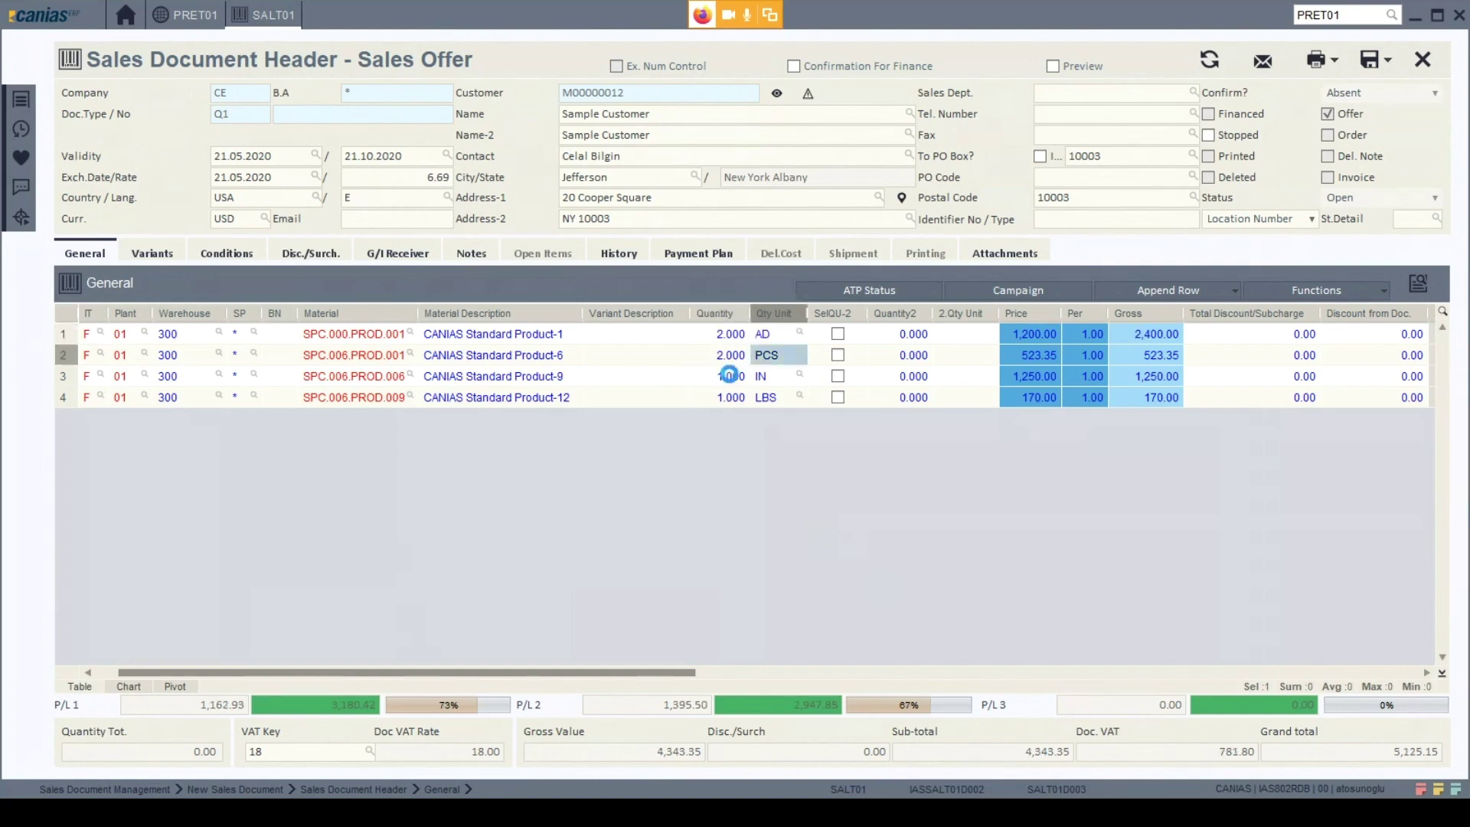
click(730, 374)
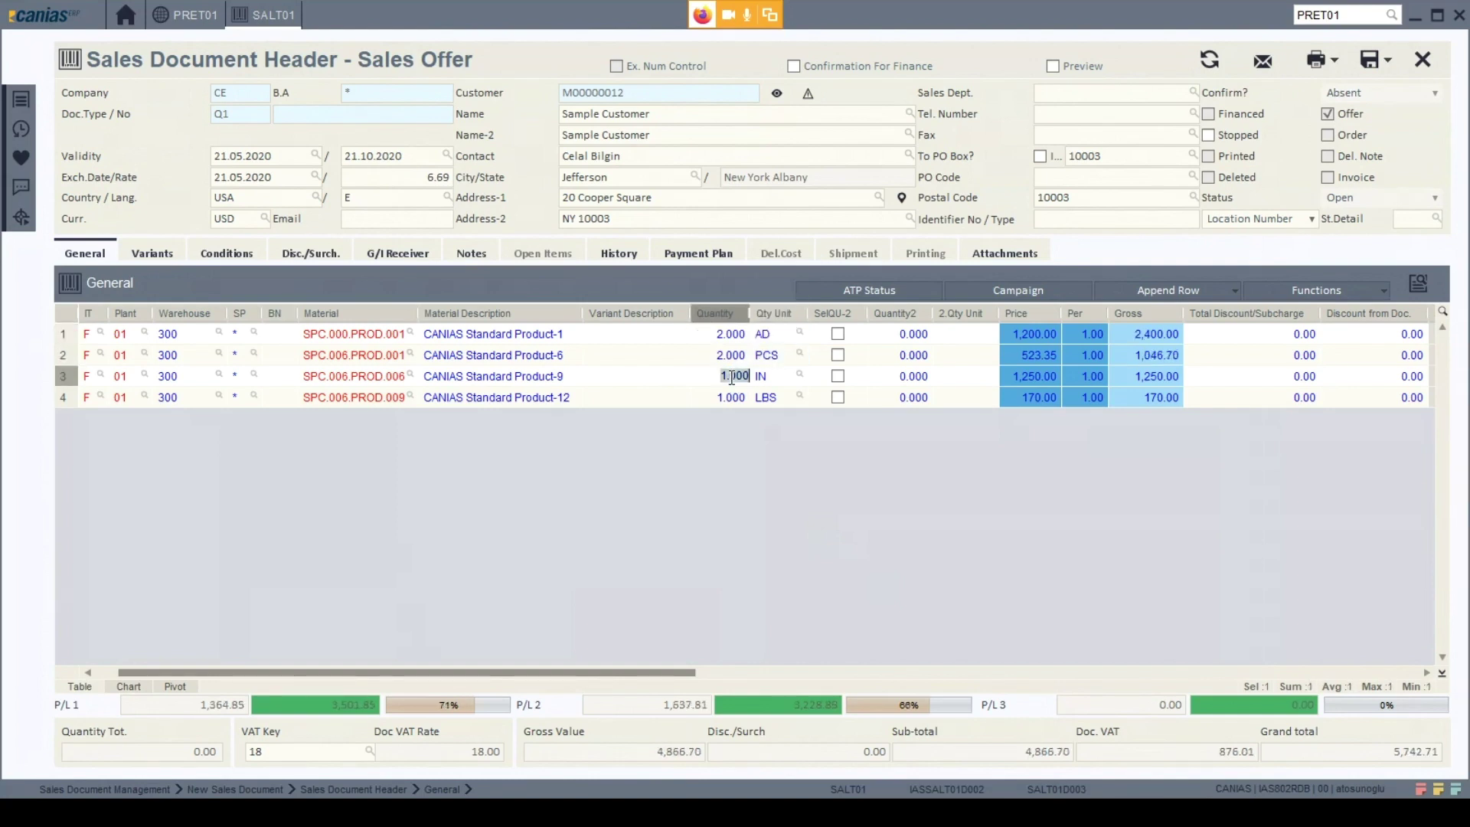
text(10)
key(Tab)
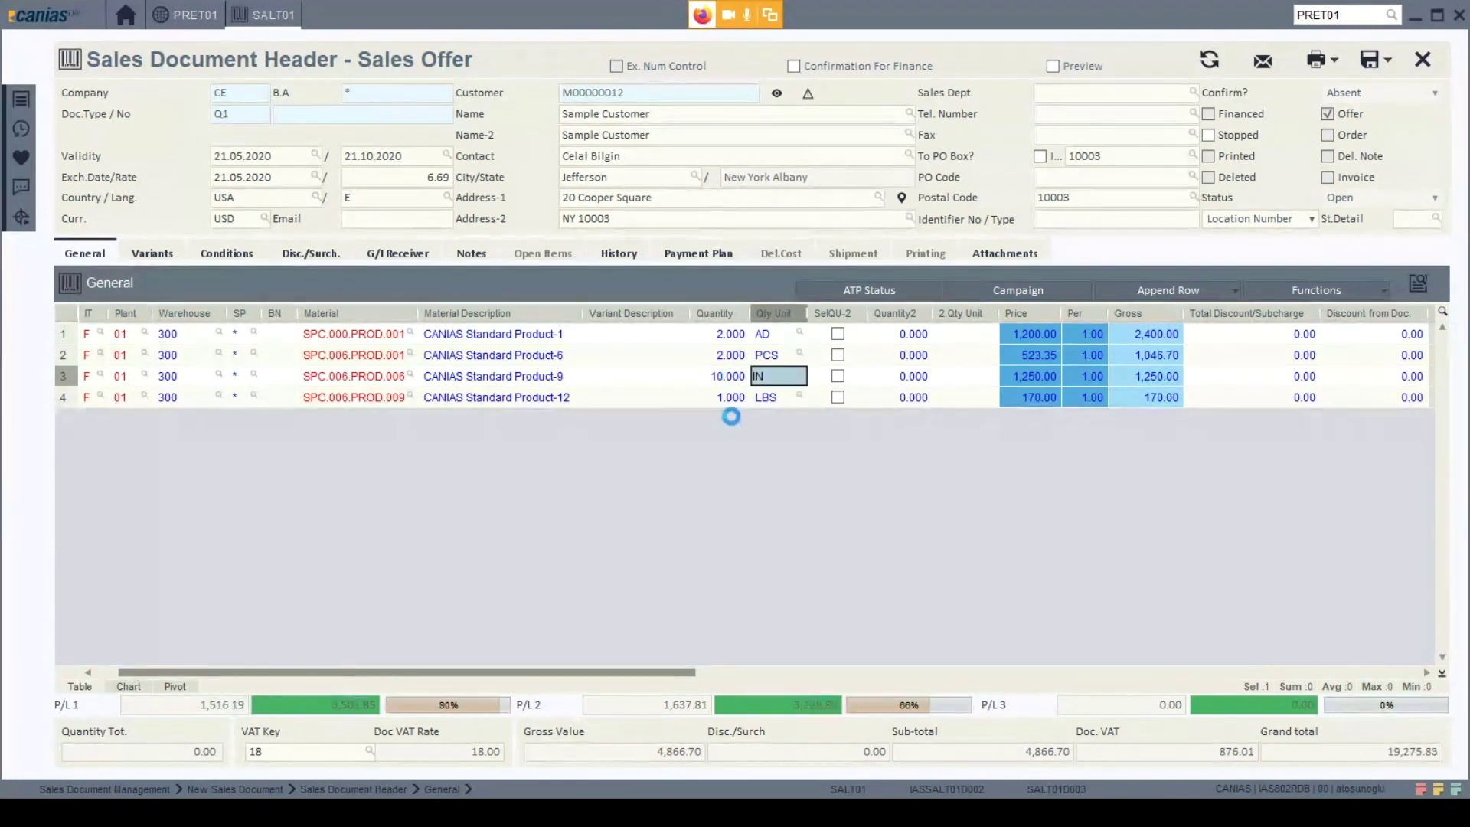
click(733, 397)
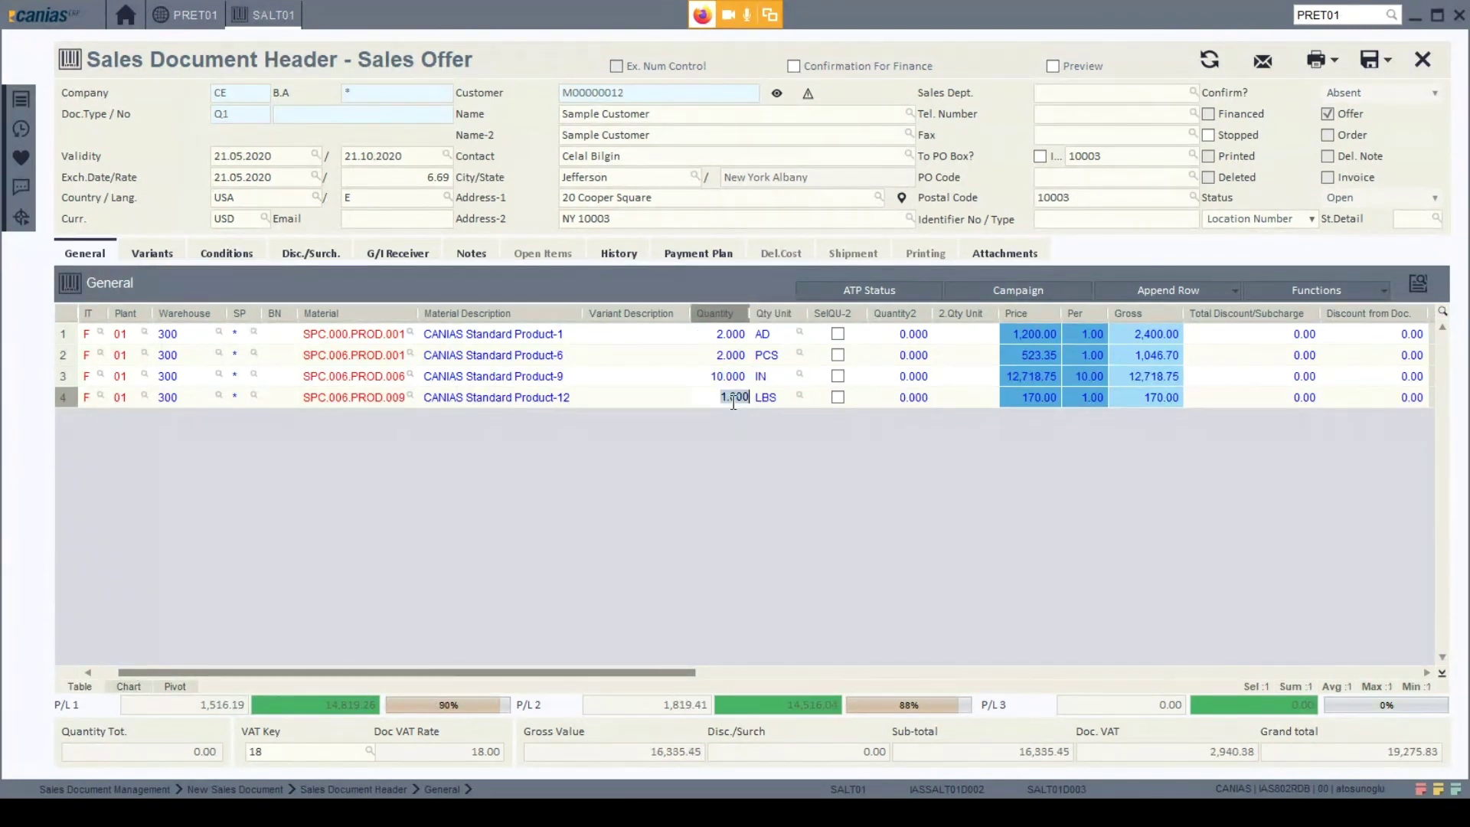
text(50)
key(Tab)
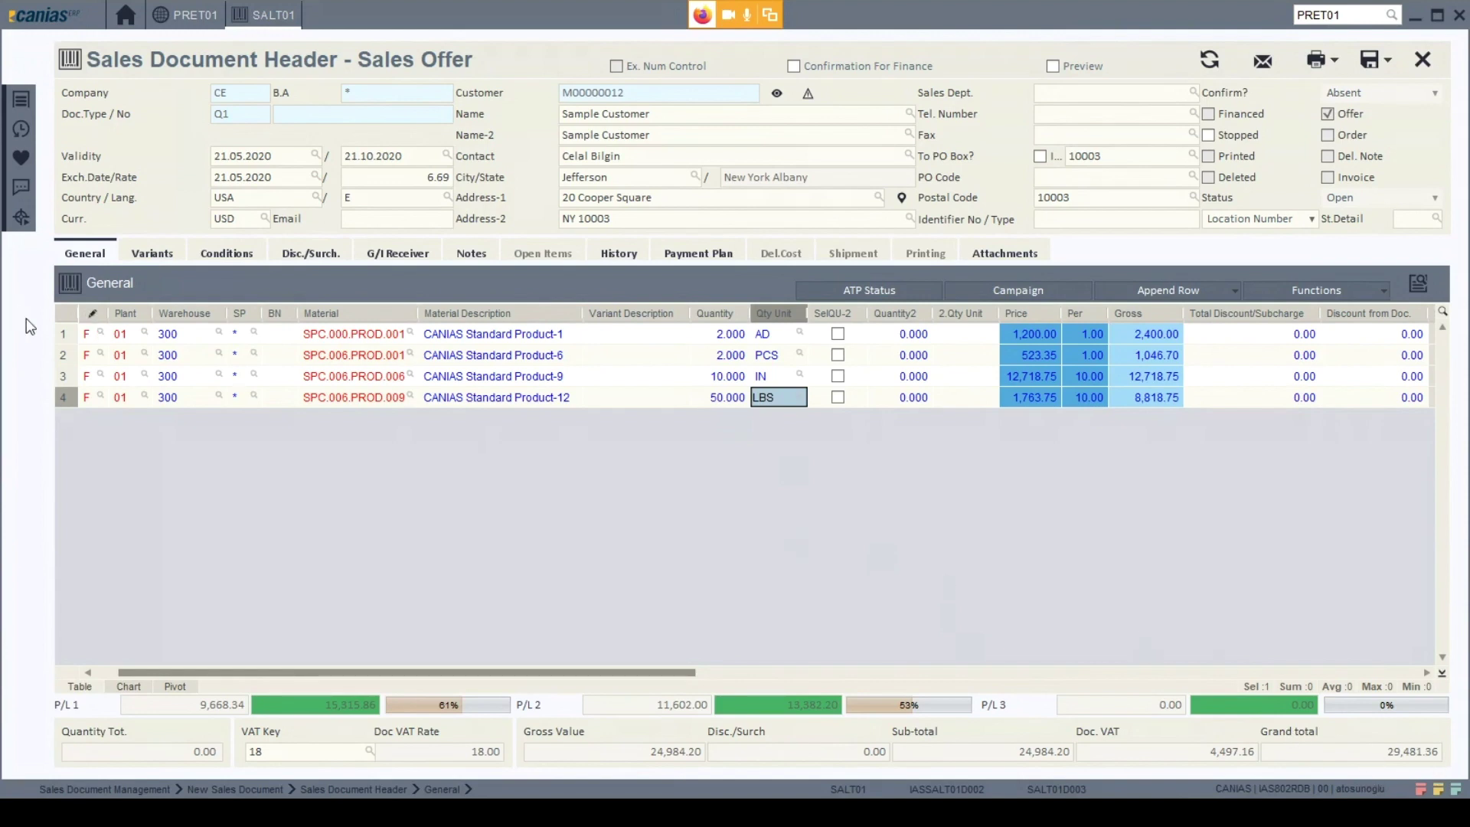
Open the item detail of CANIAS Standard Product-1 and examine its material stocks by warehouse.
click(60, 336)
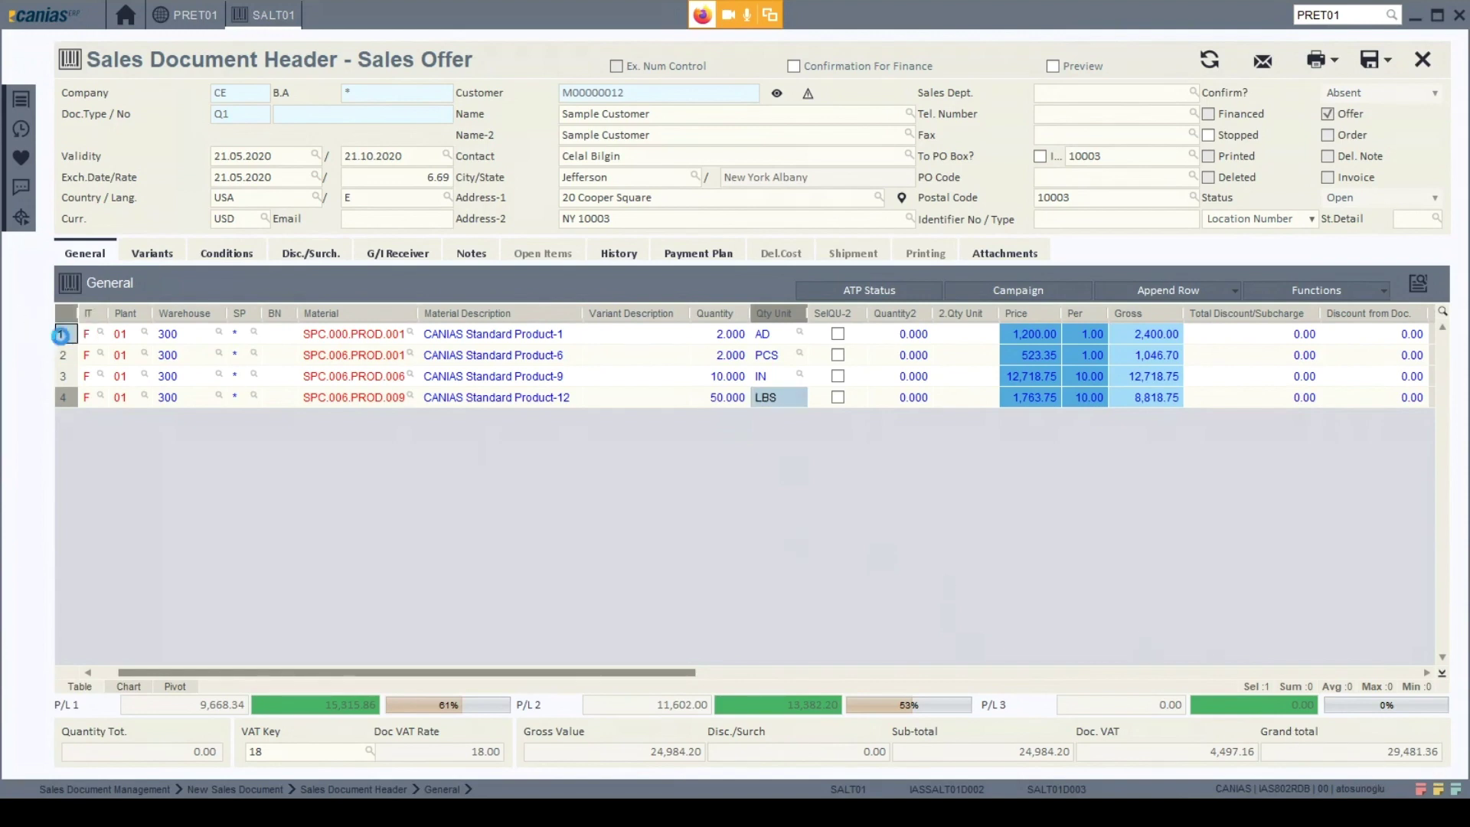
click(1419, 283)
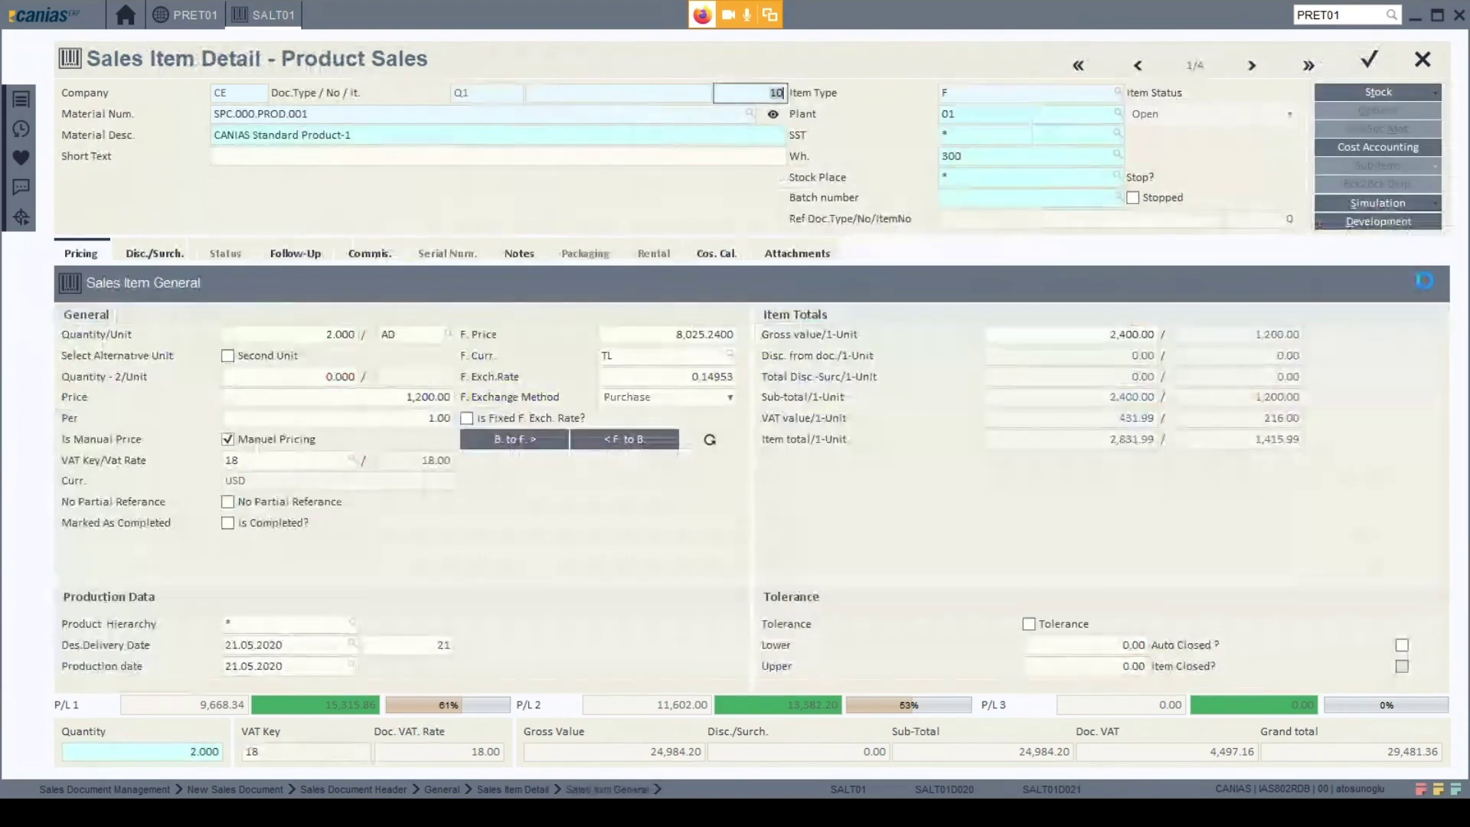
click(1357, 95)
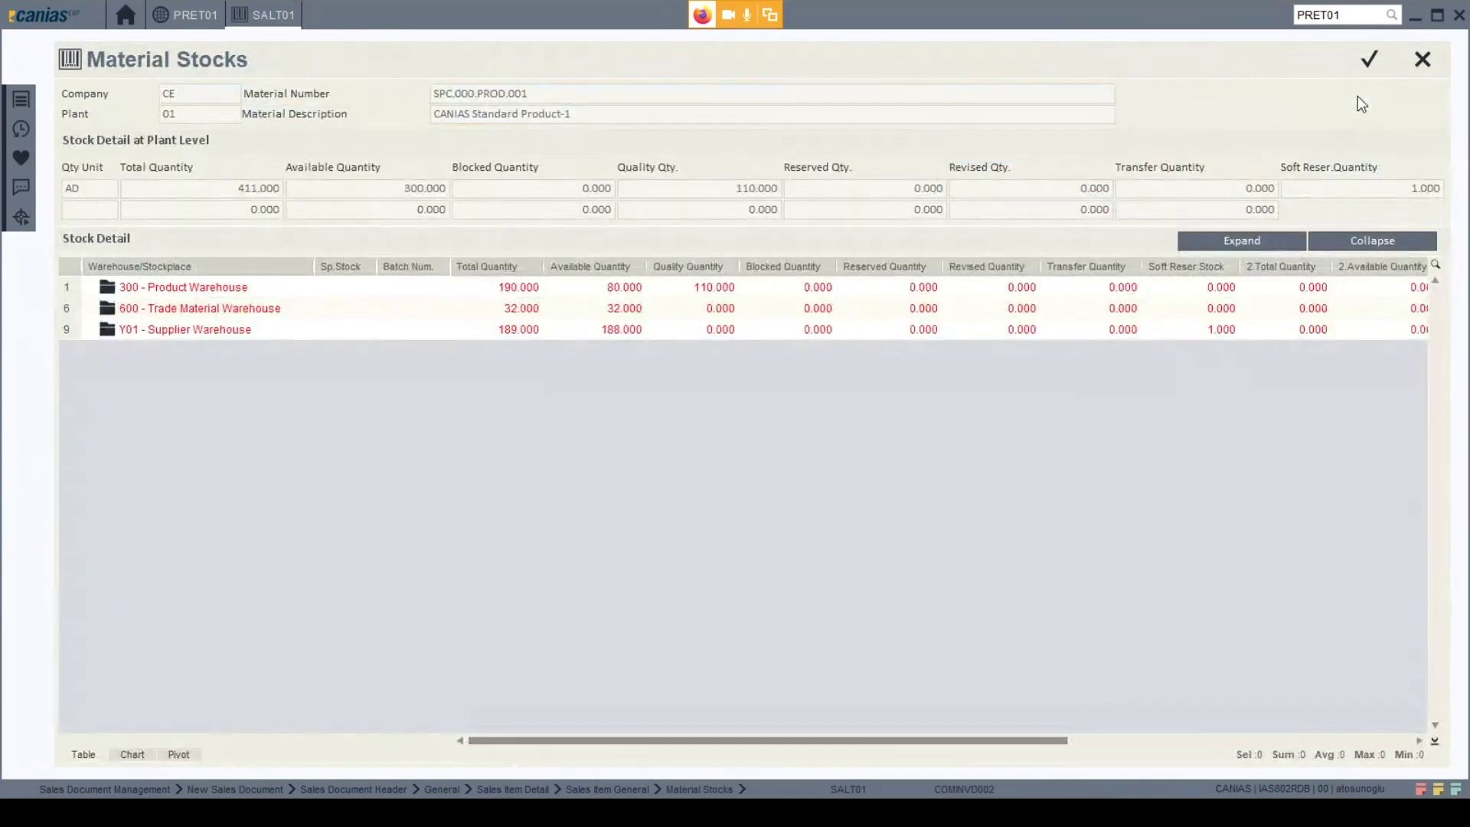
Expand the stock detail of CANIAS Standard Product-1 to examine all warehouses and stock places, and return to the item detail.
double_click(131, 285)
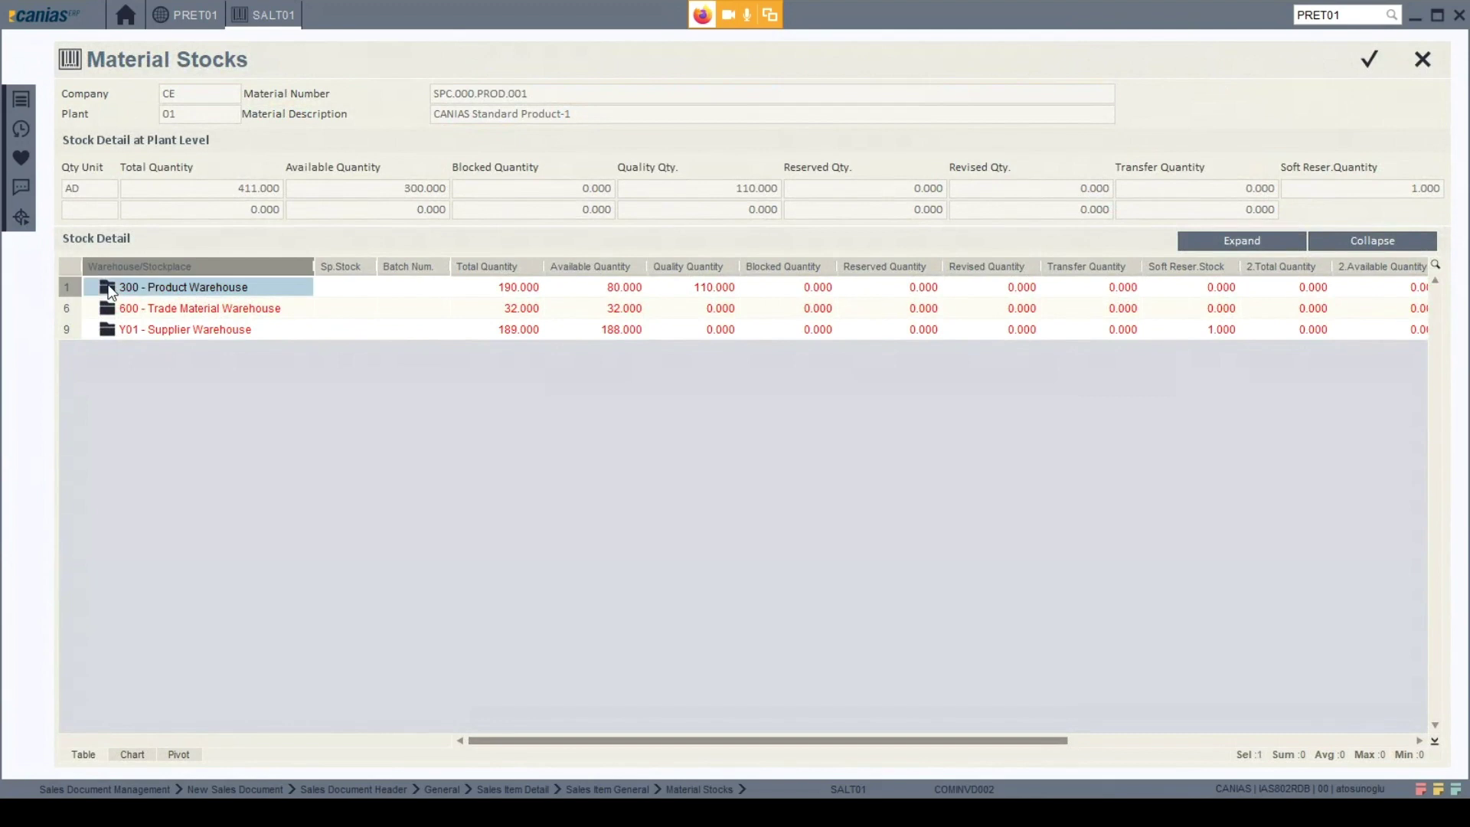
click(1203, 246)
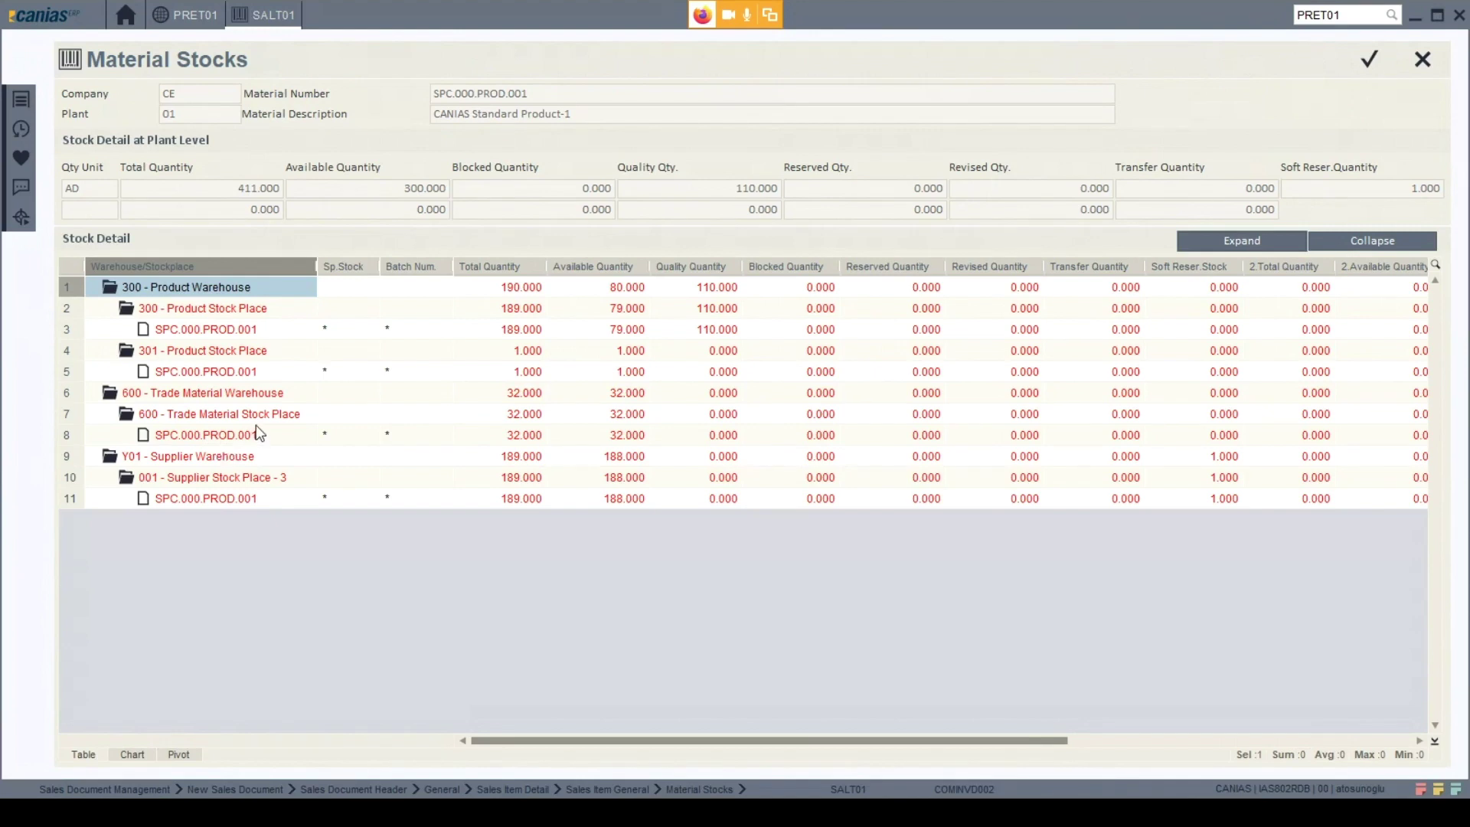
click(1354, 68)
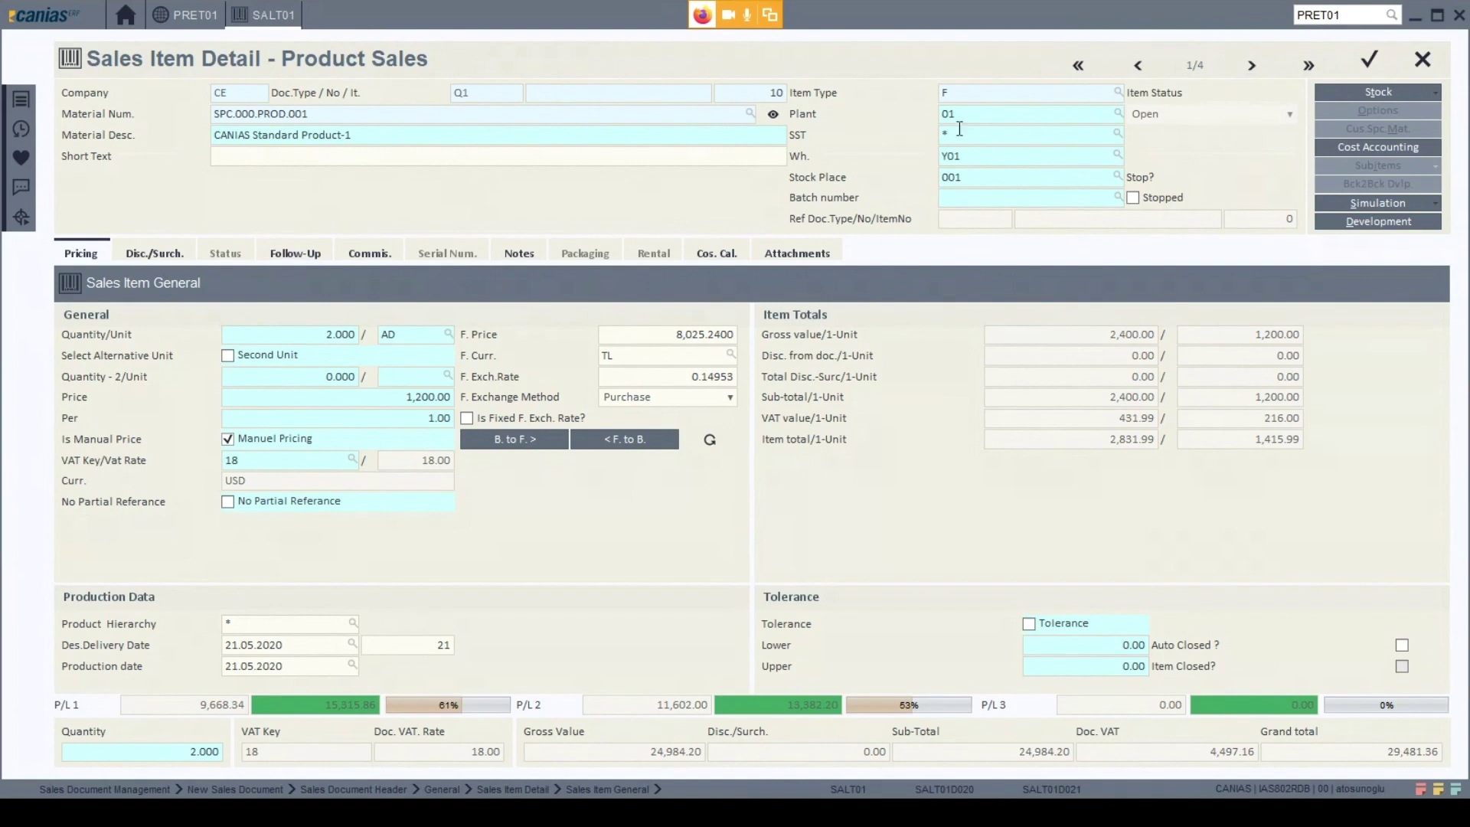
Simulate a production order for CANIAS Standard Product-1, schedule it to check the target dates, and return to the sales offer.
click(1397, 203)
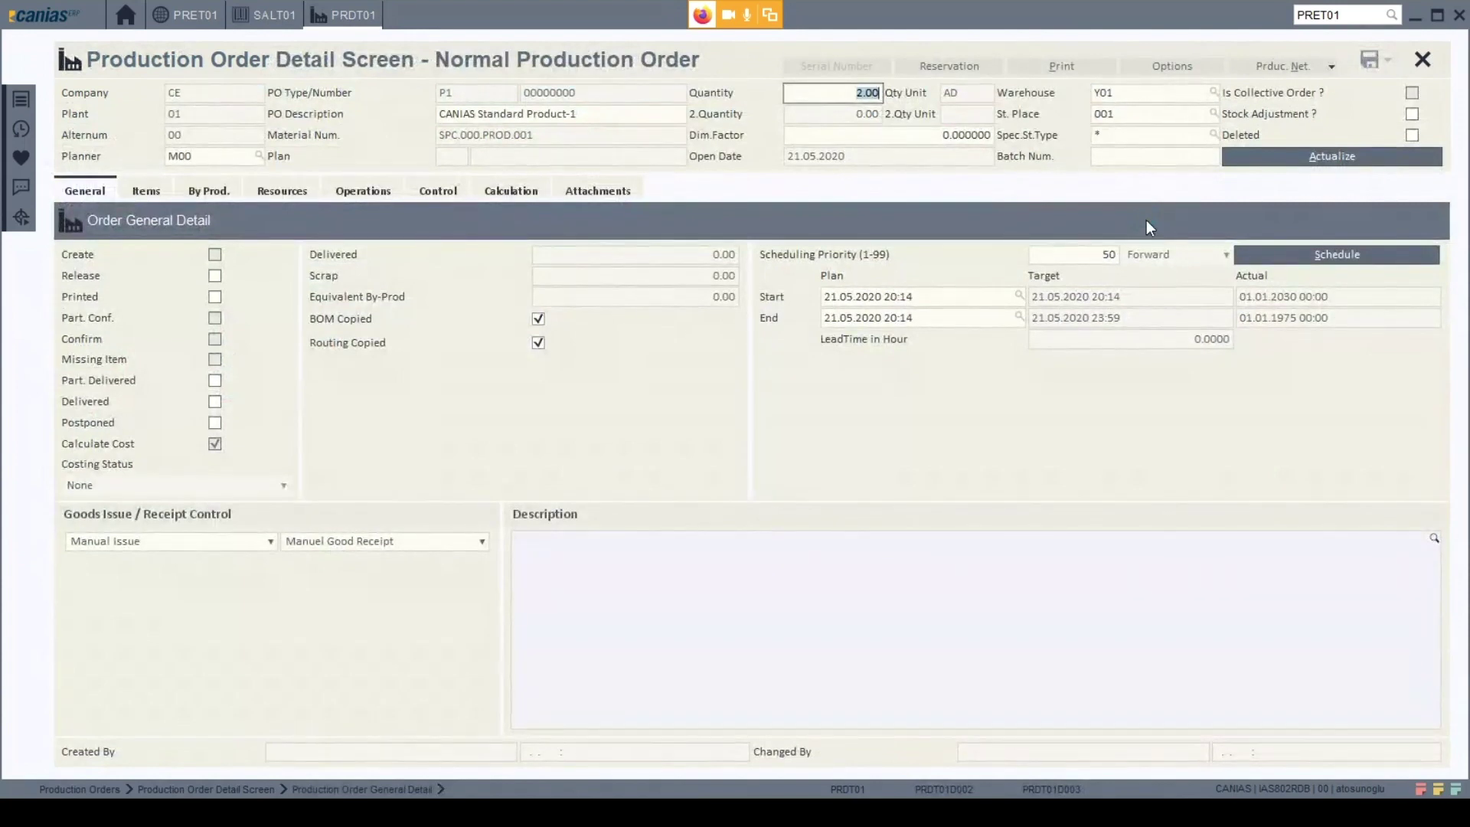
click(1322, 258)
click(699, 451)
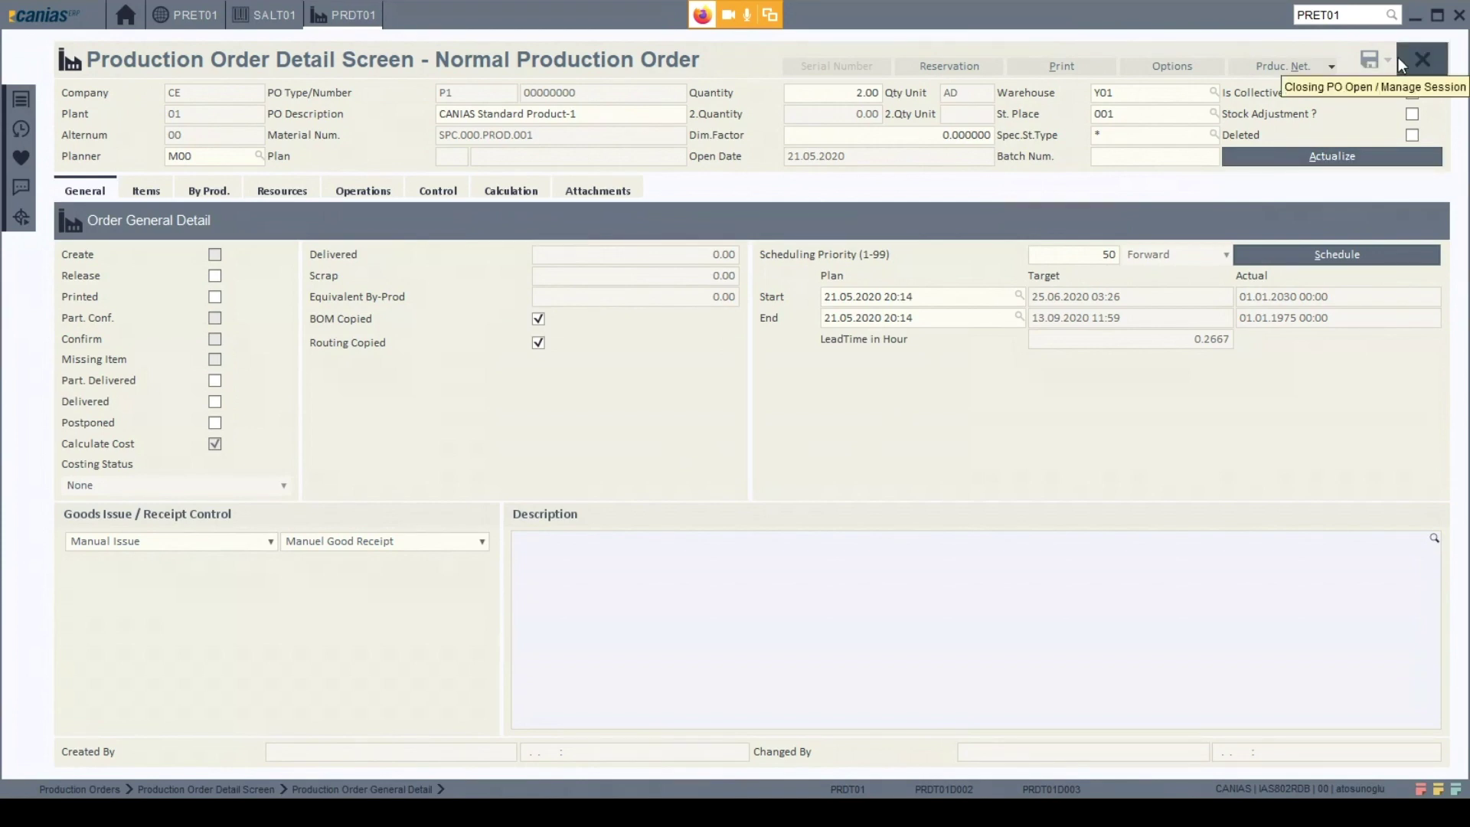
click(1422, 59)
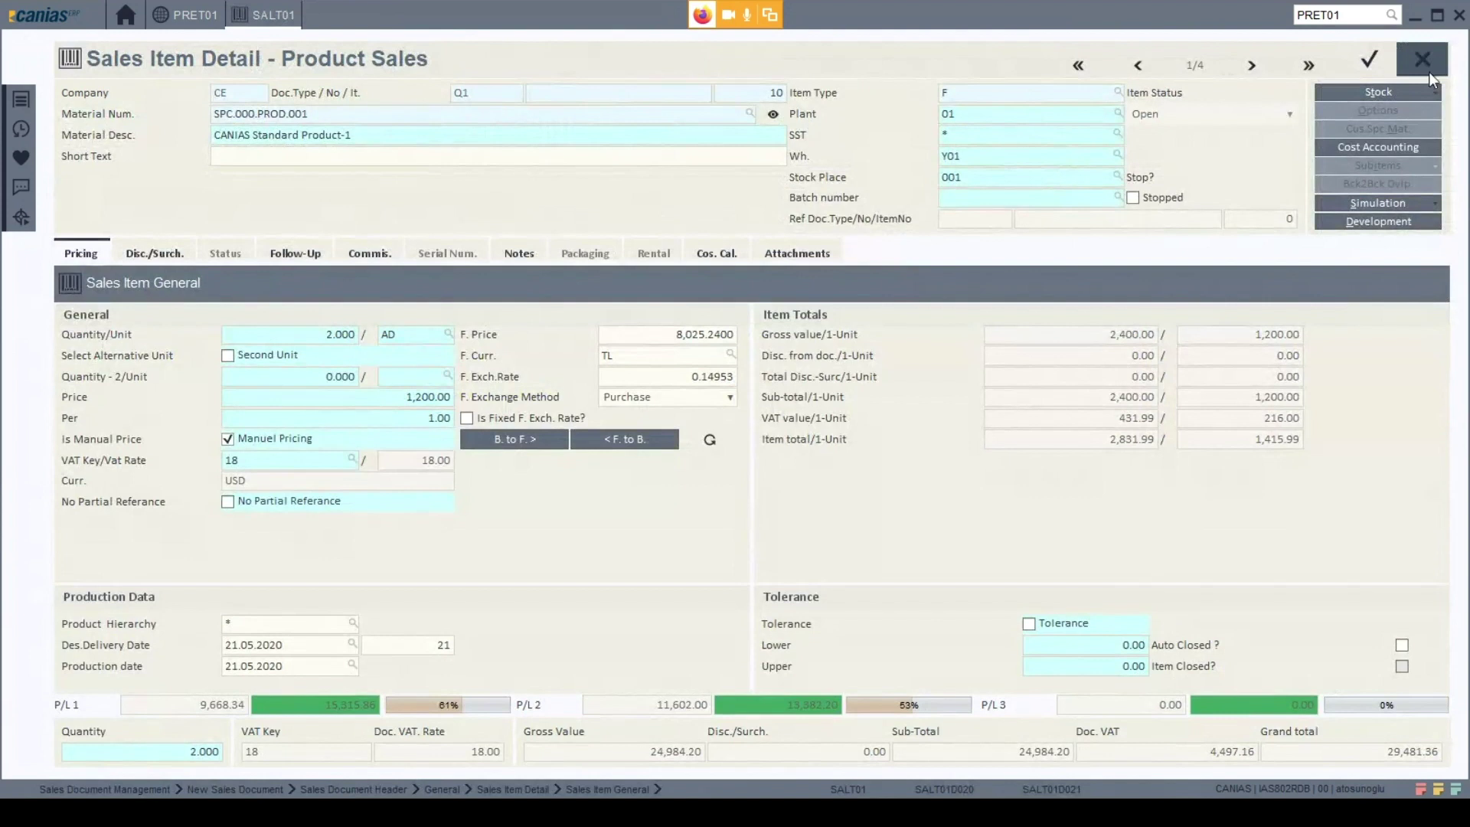
click(1371, 61)
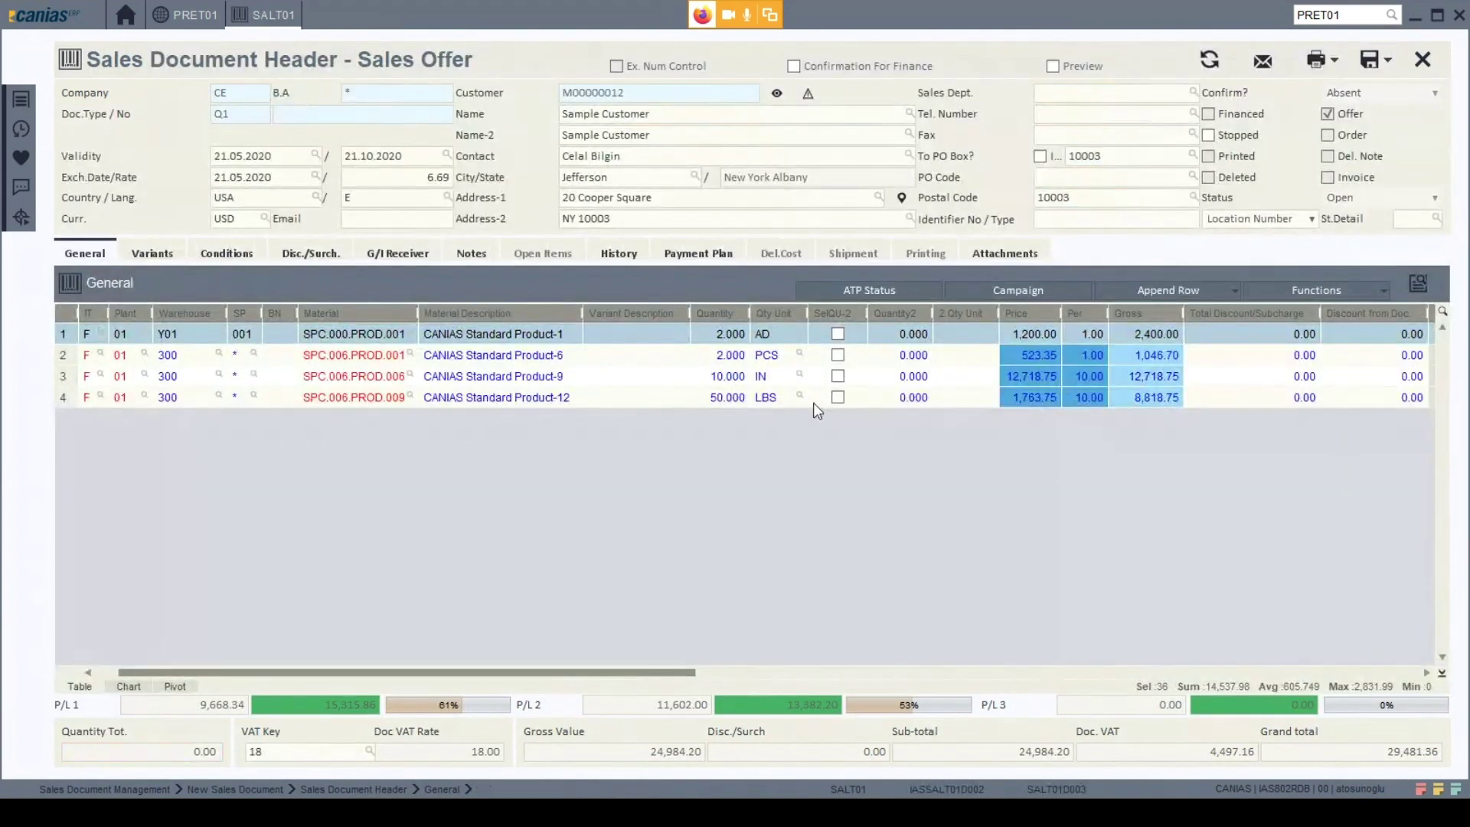
Set the production date of the CANIAS Standard Product-1 item to 31.05.2020.
drag(619, 669, 1084, 657)
click(835, 338)
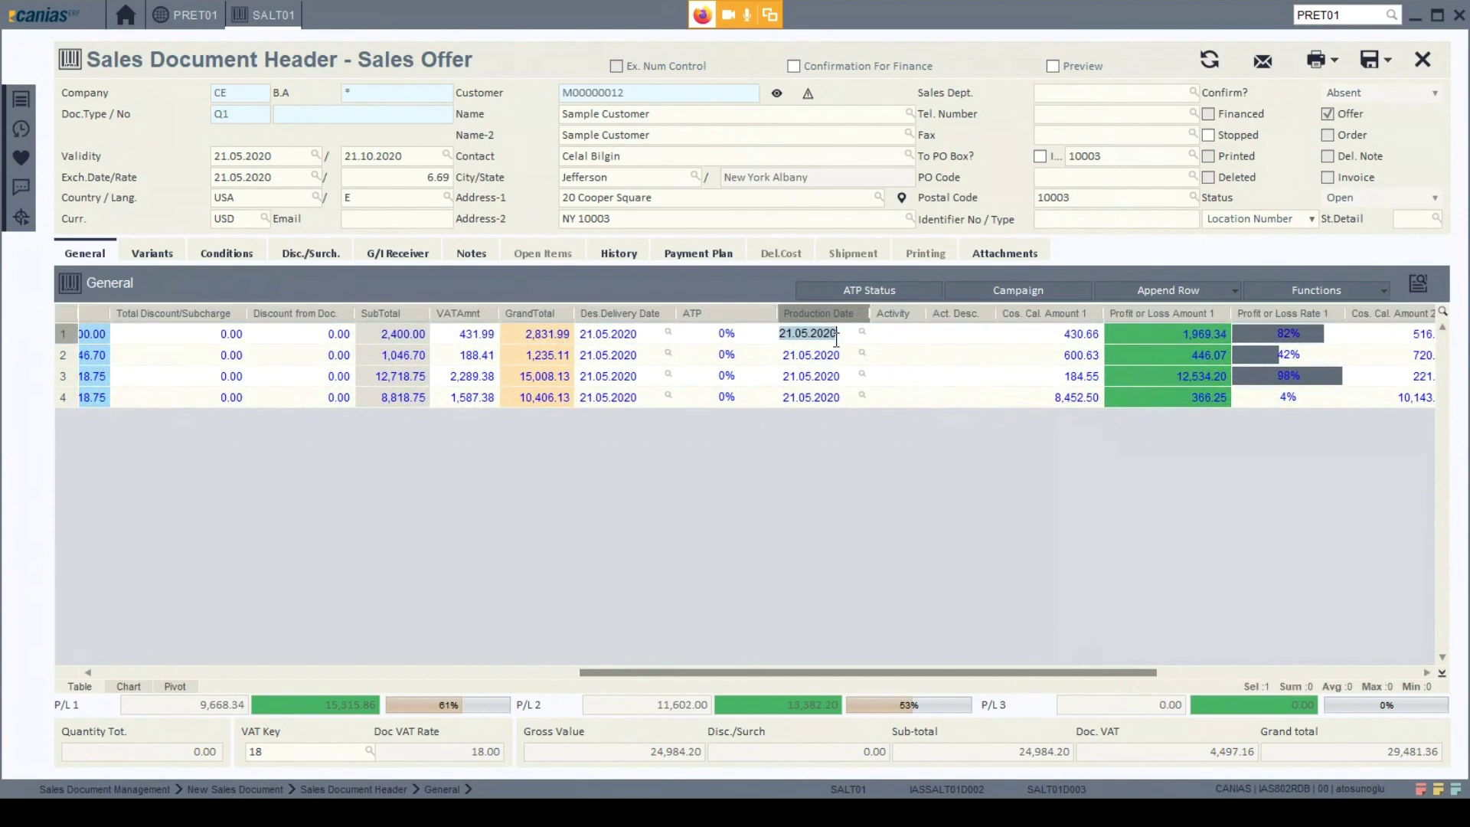
text(31)
click(835, 339)
key(Tab)
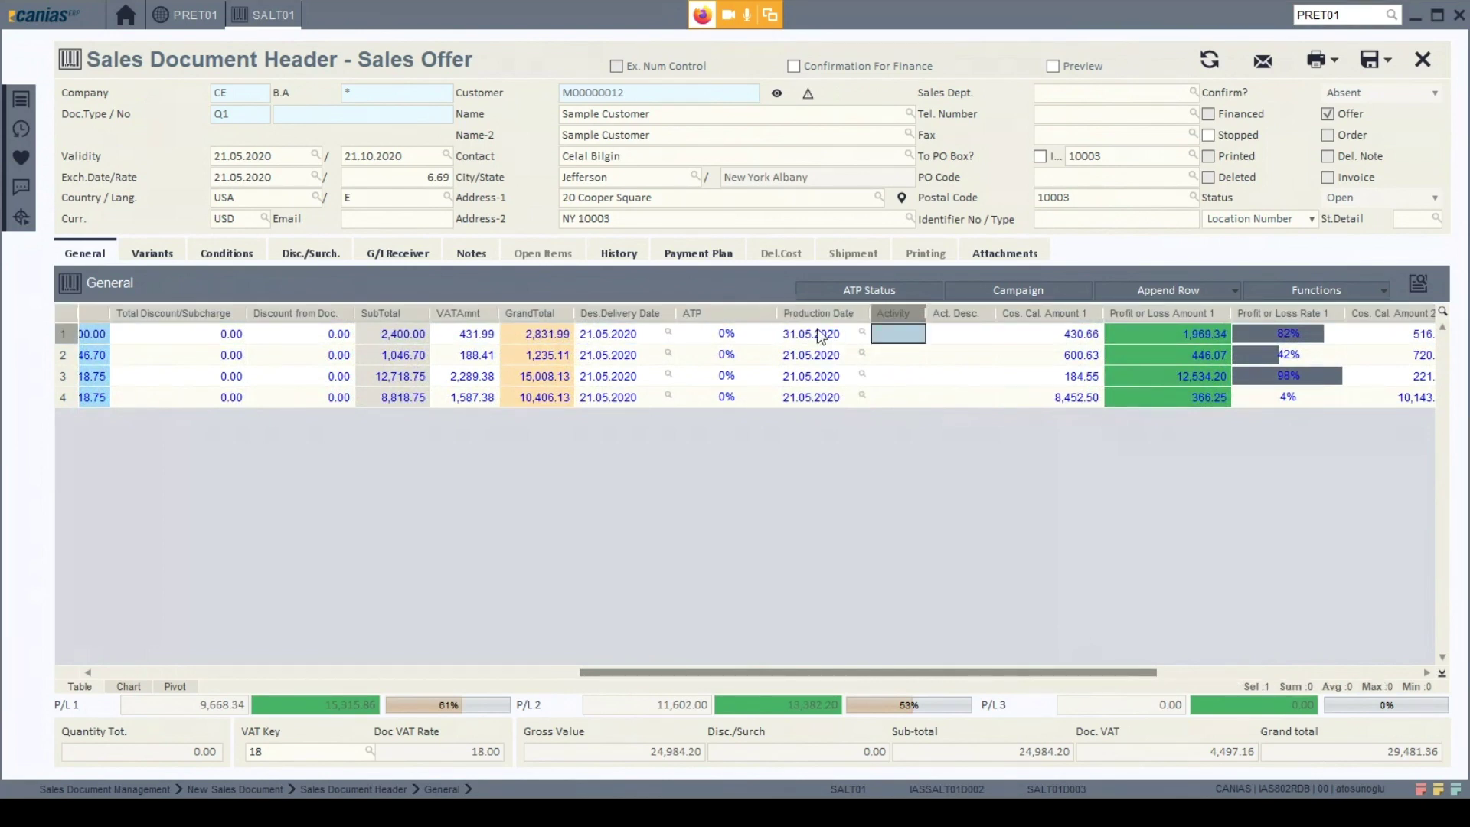
Run the ATP status check for the CANIAS Standard Product-1 item.
click(64, 334)
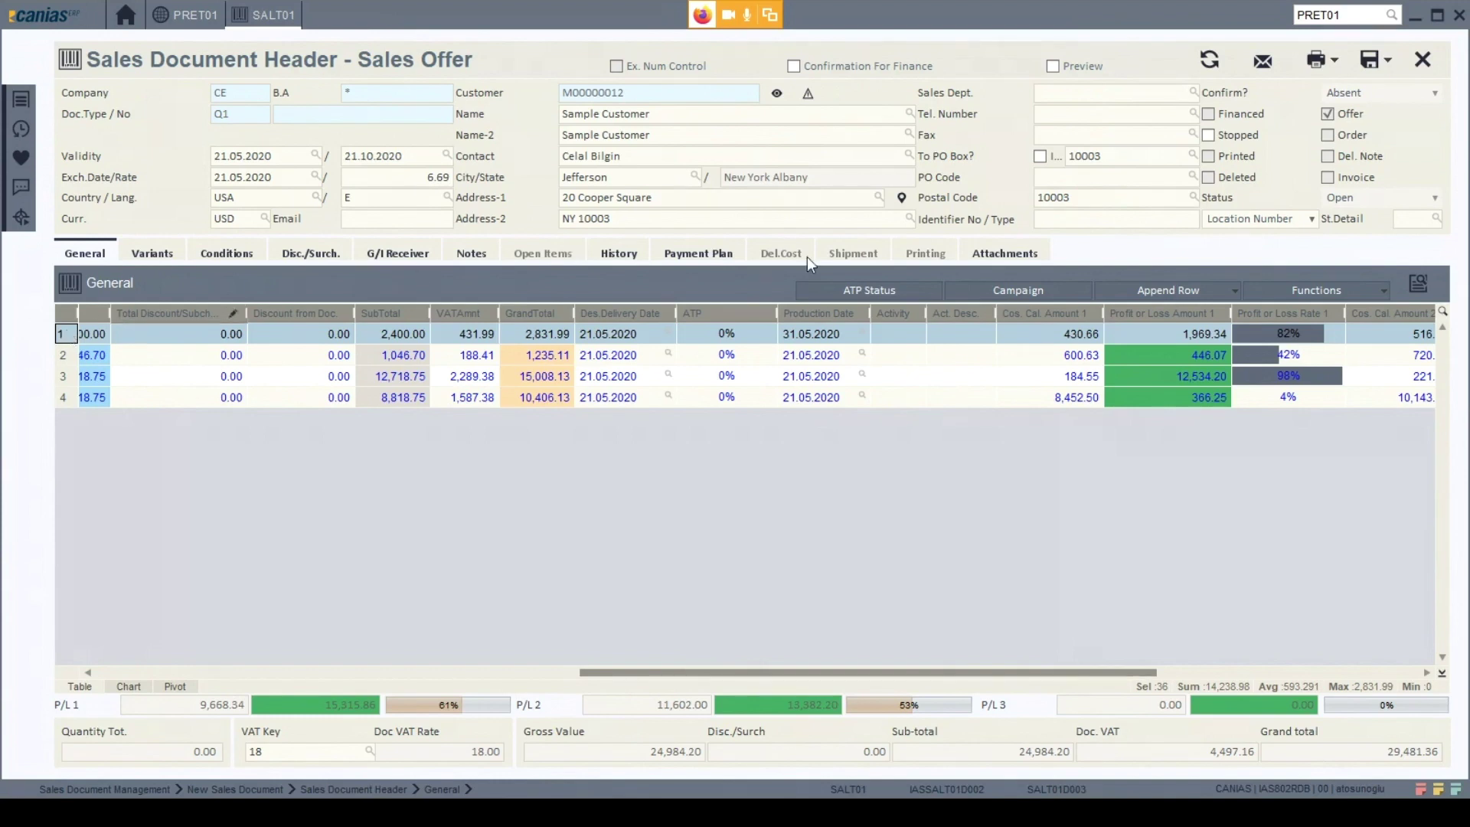
click(856, 288)
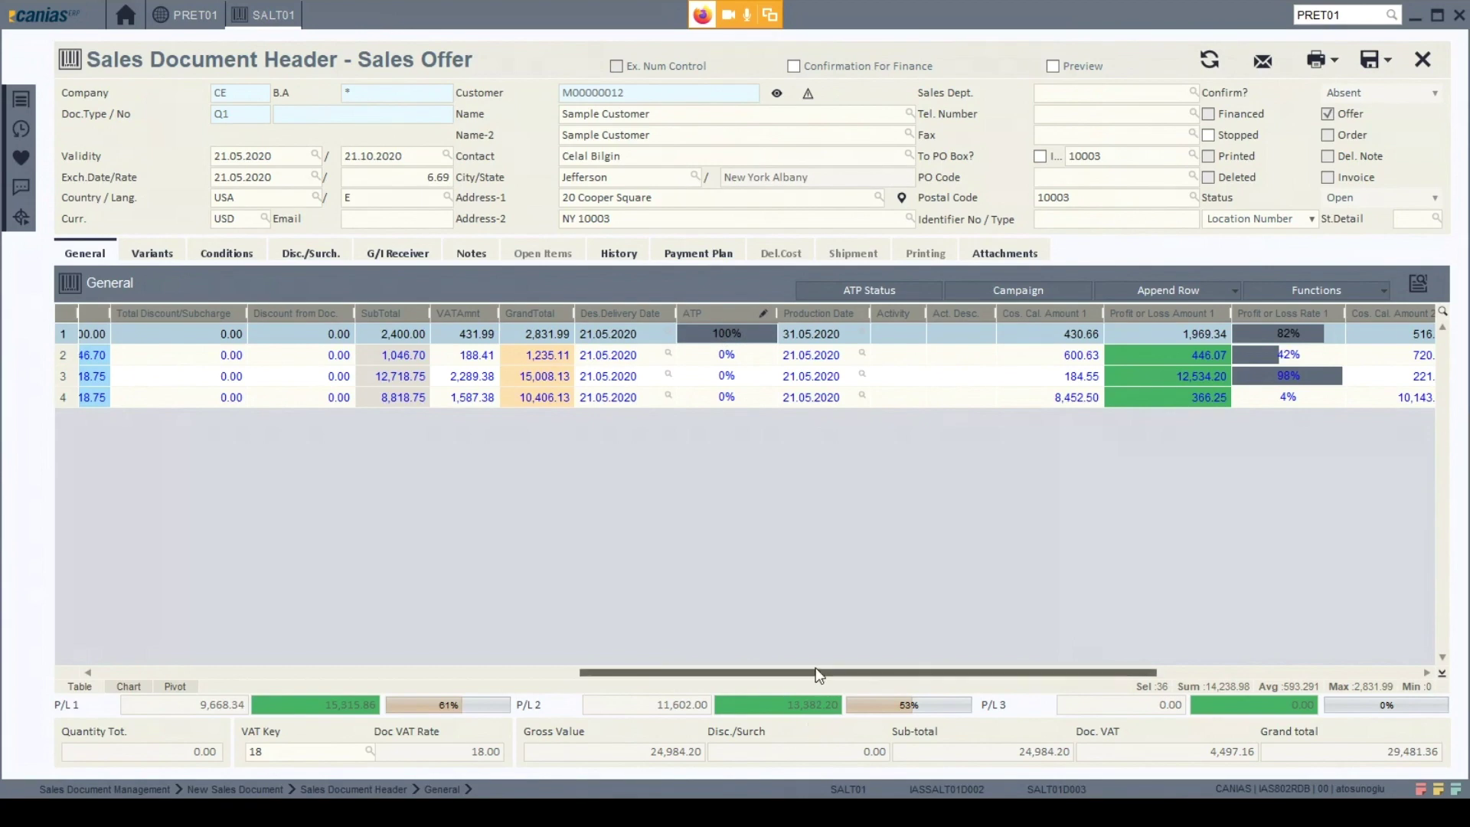
drag(813, 672, 4, 587)
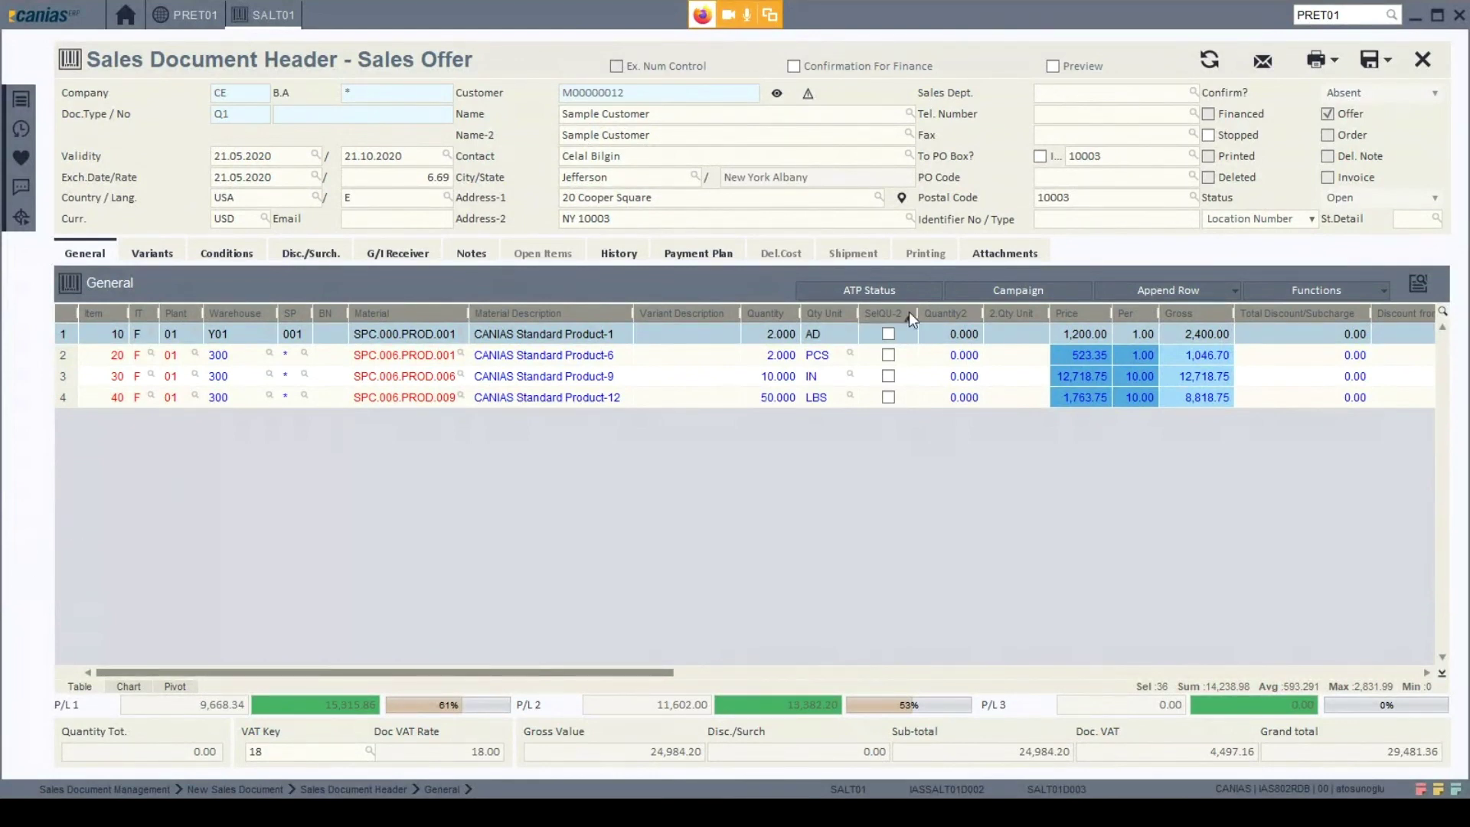
Save the sales offer, start its approval process without a description, and return to the Sales Management flow.
click(1369, 60)
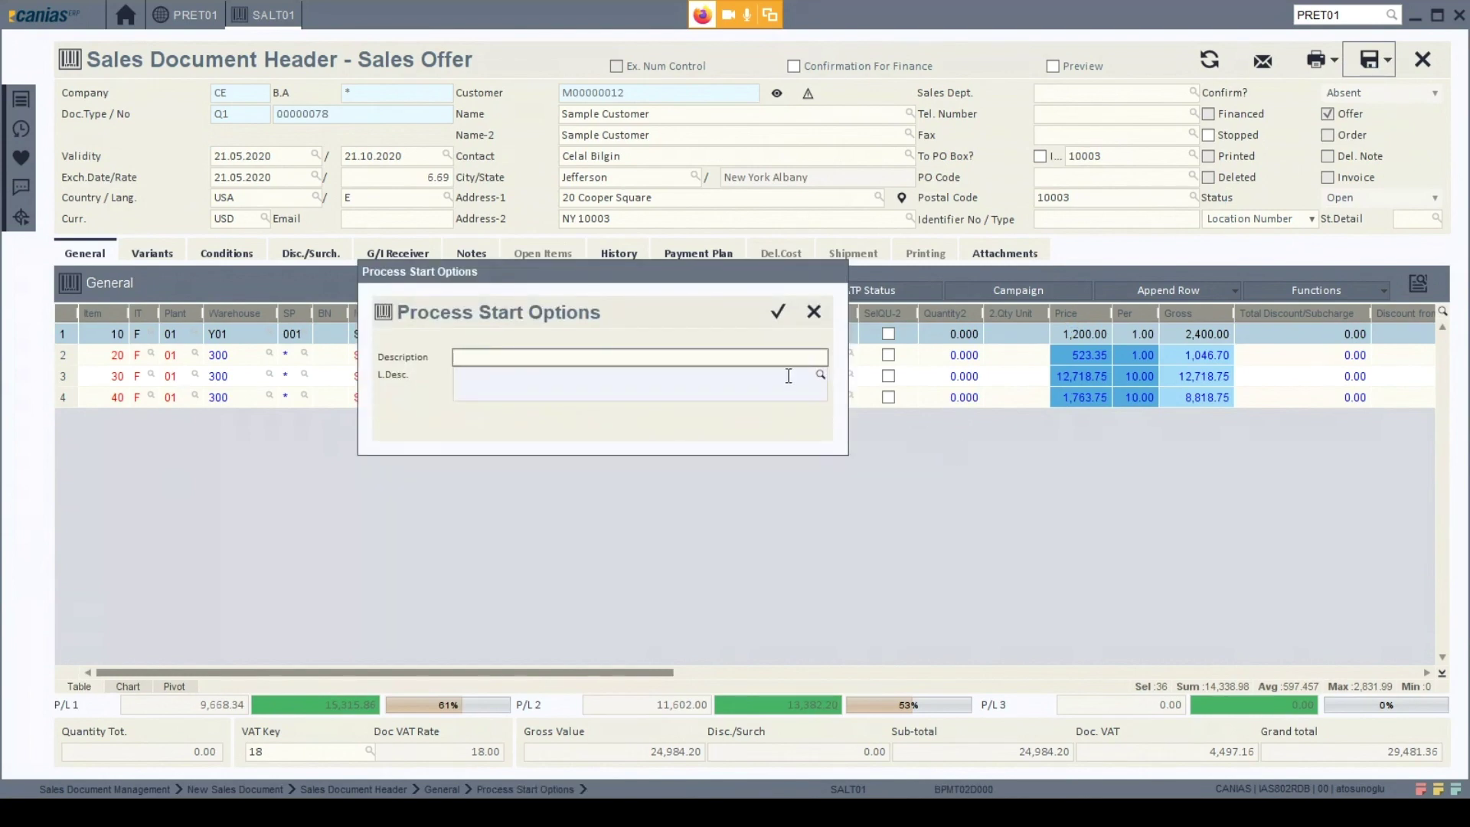
click(778, 311)
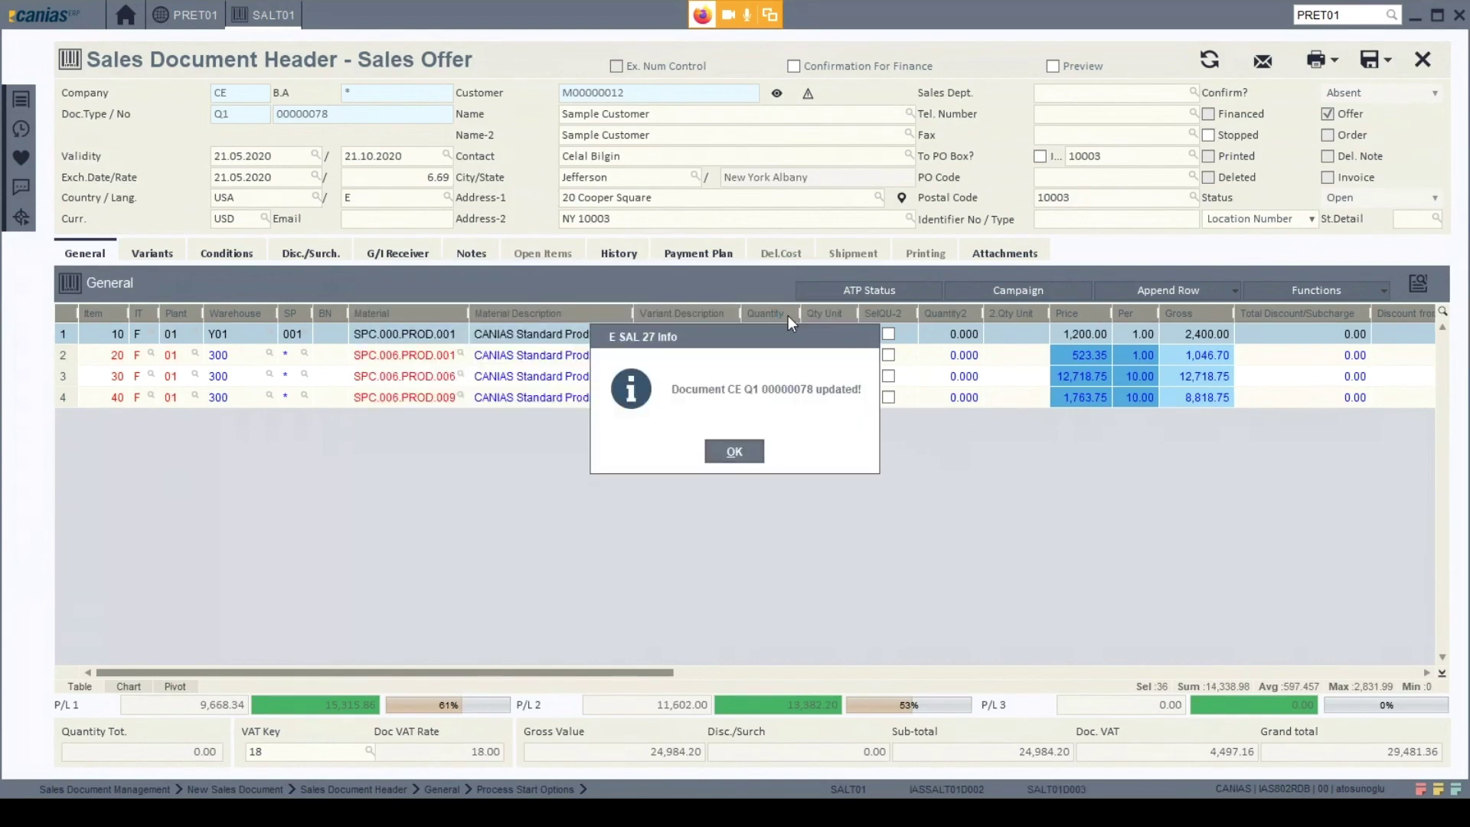
key(Return)
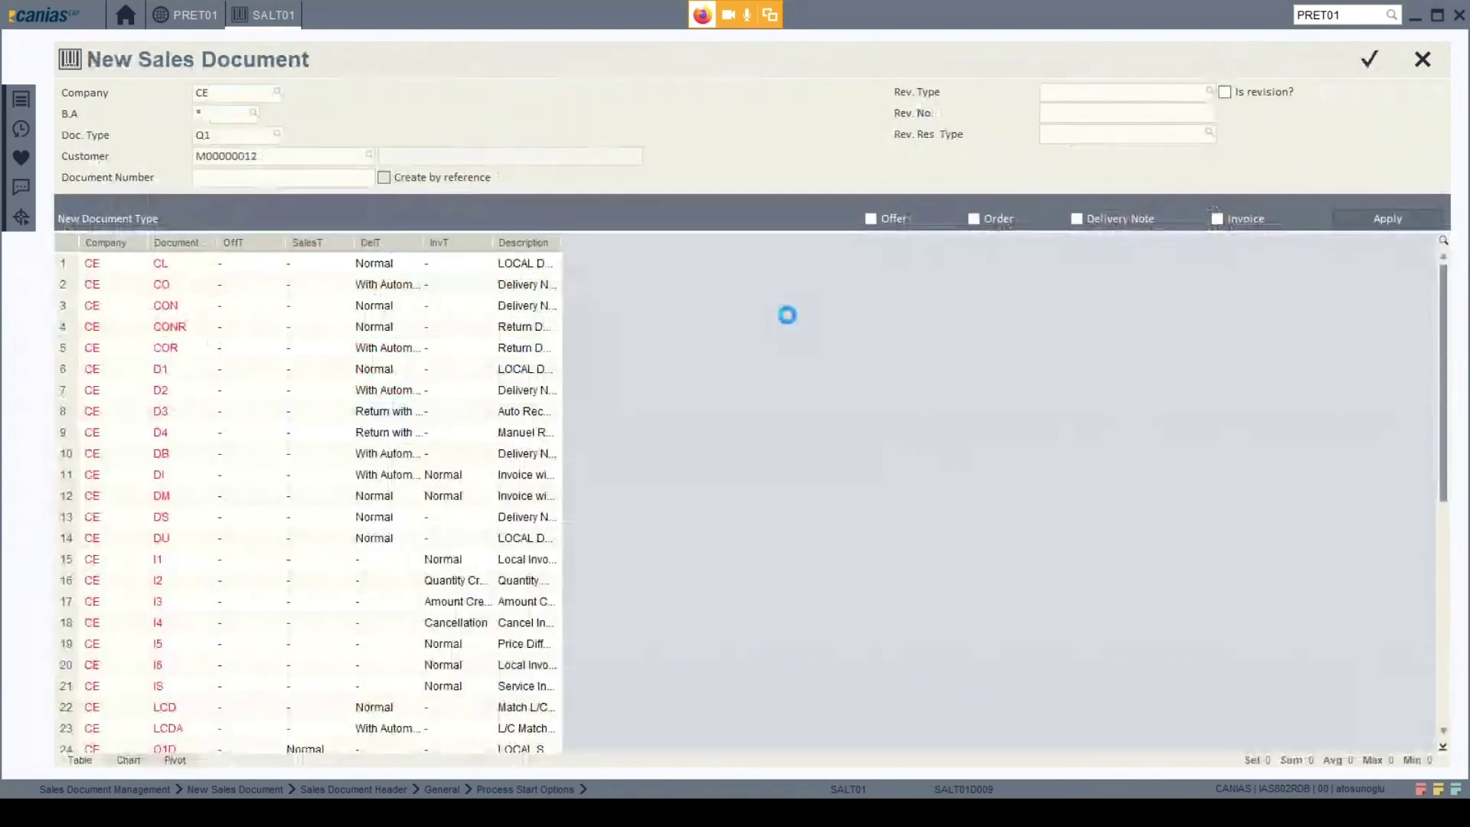
key(Escape)
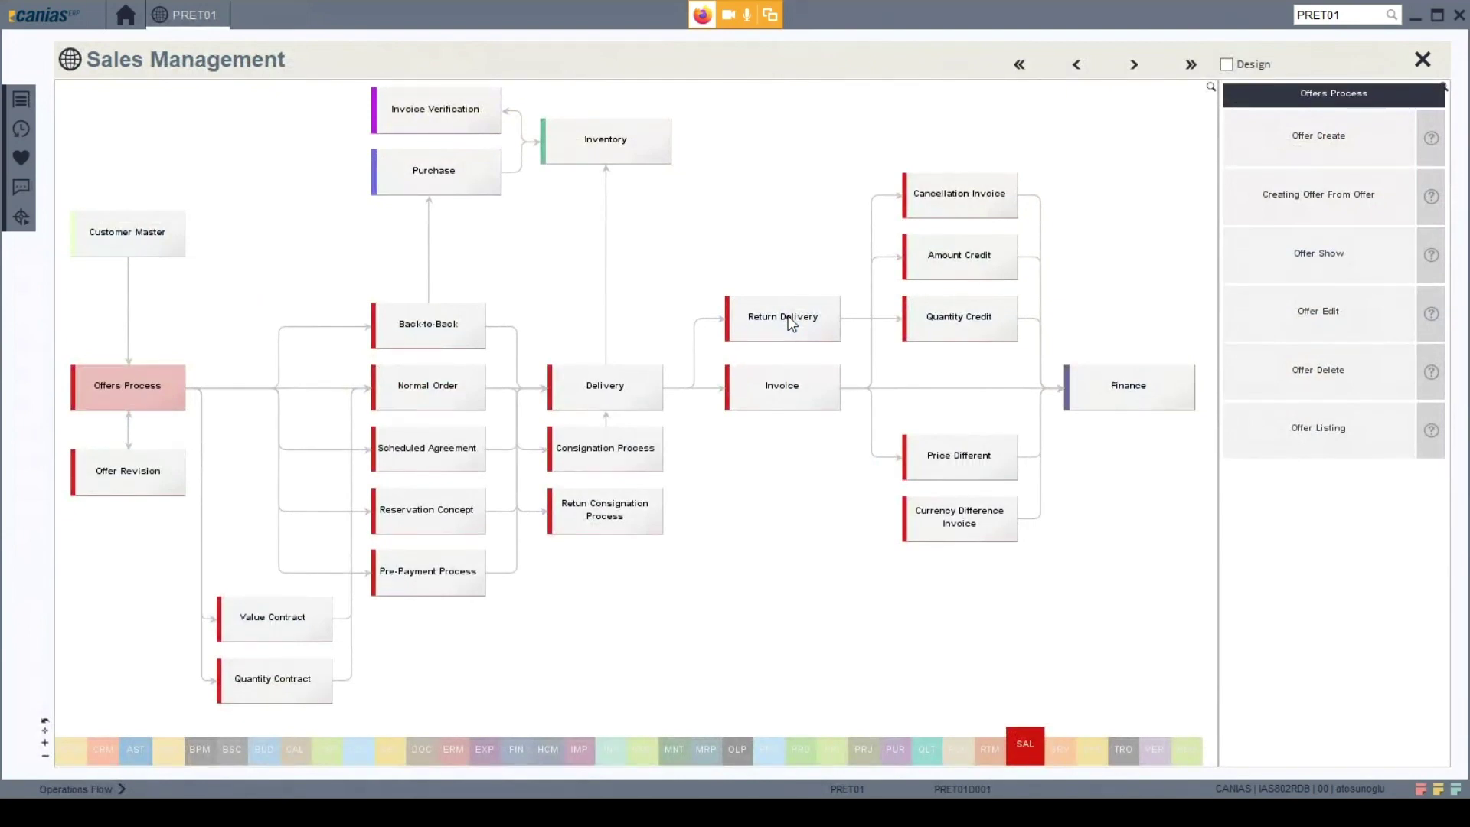
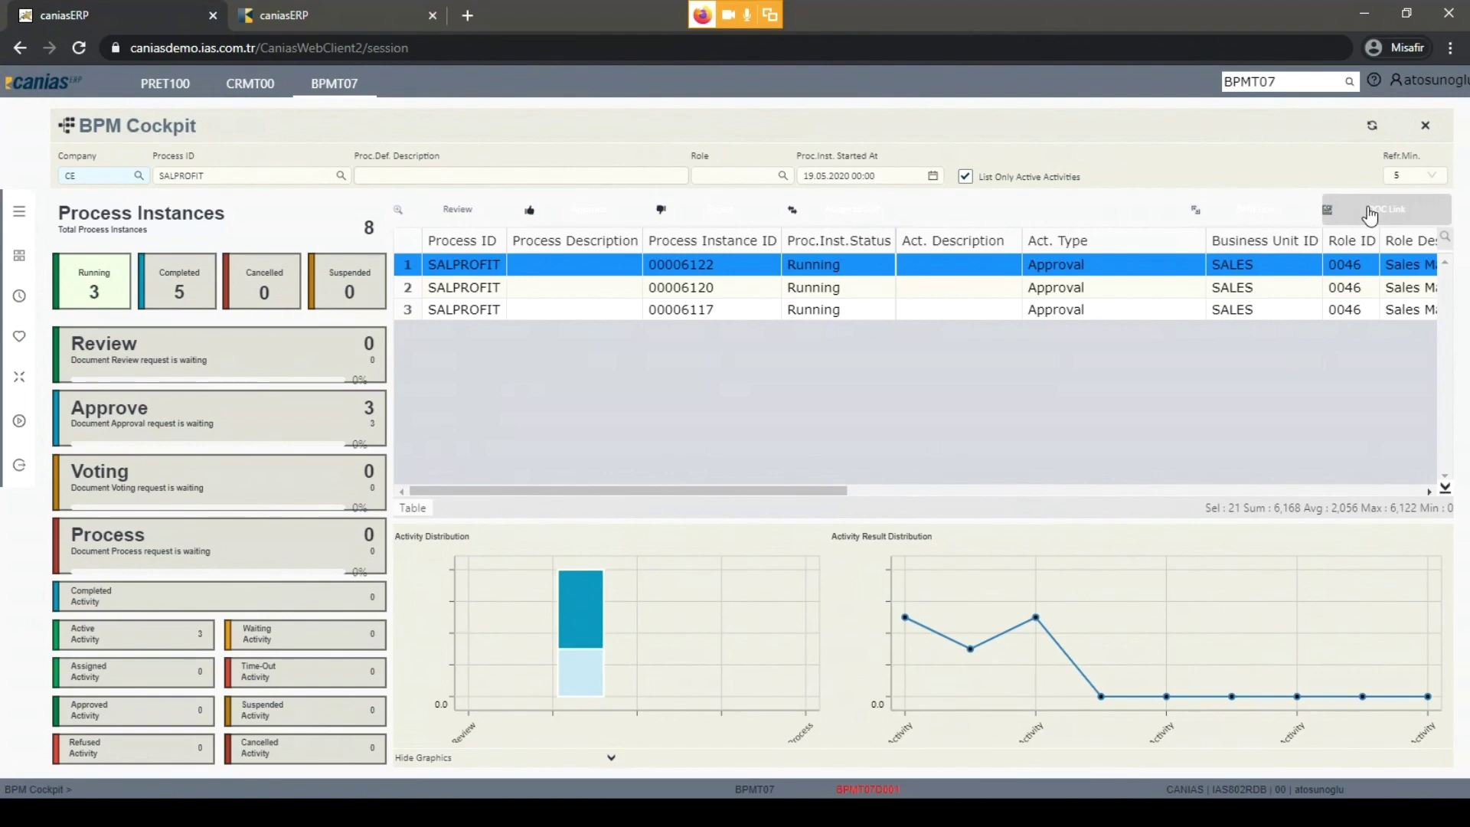
In the web client's BPM Cockpit, view the sales offer linked to the first SALPROFIT process instance and close it.
click(1370, 214)
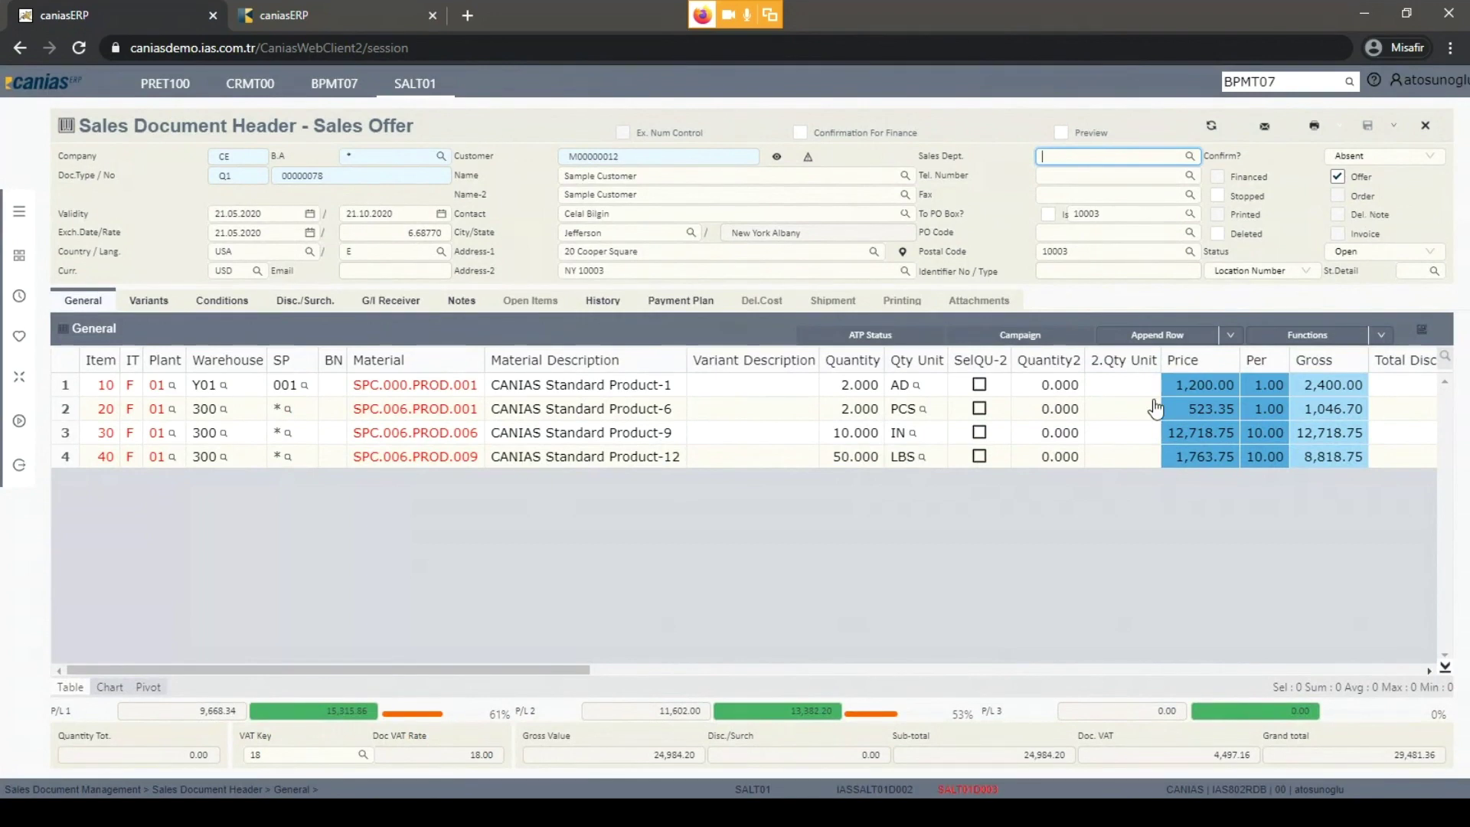
click(1425, 125)
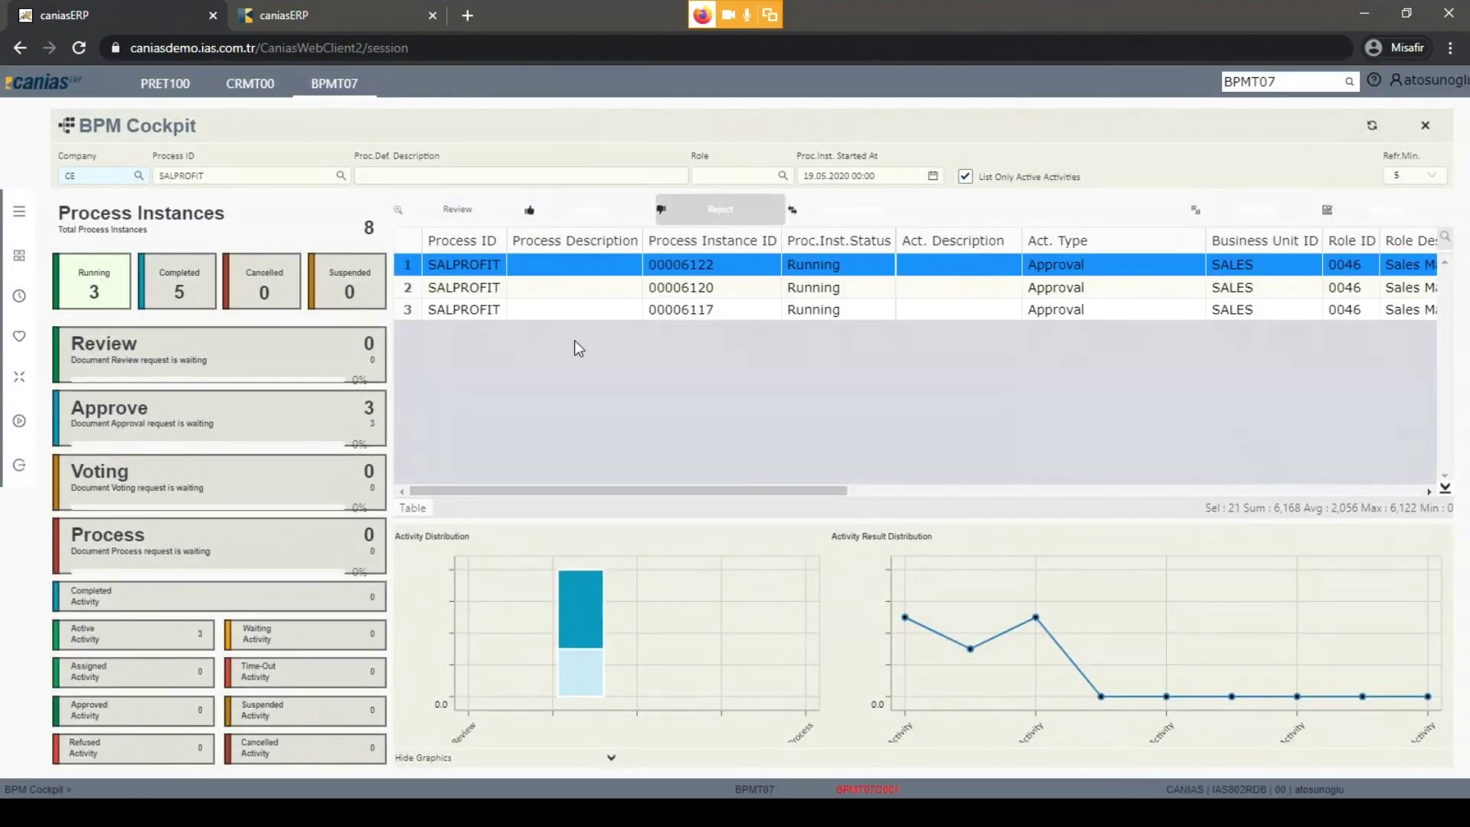
Switch to the web e-mail client, check for new mail and preview the Sales Proposal Approval message in the inbox.
click(337, 11)
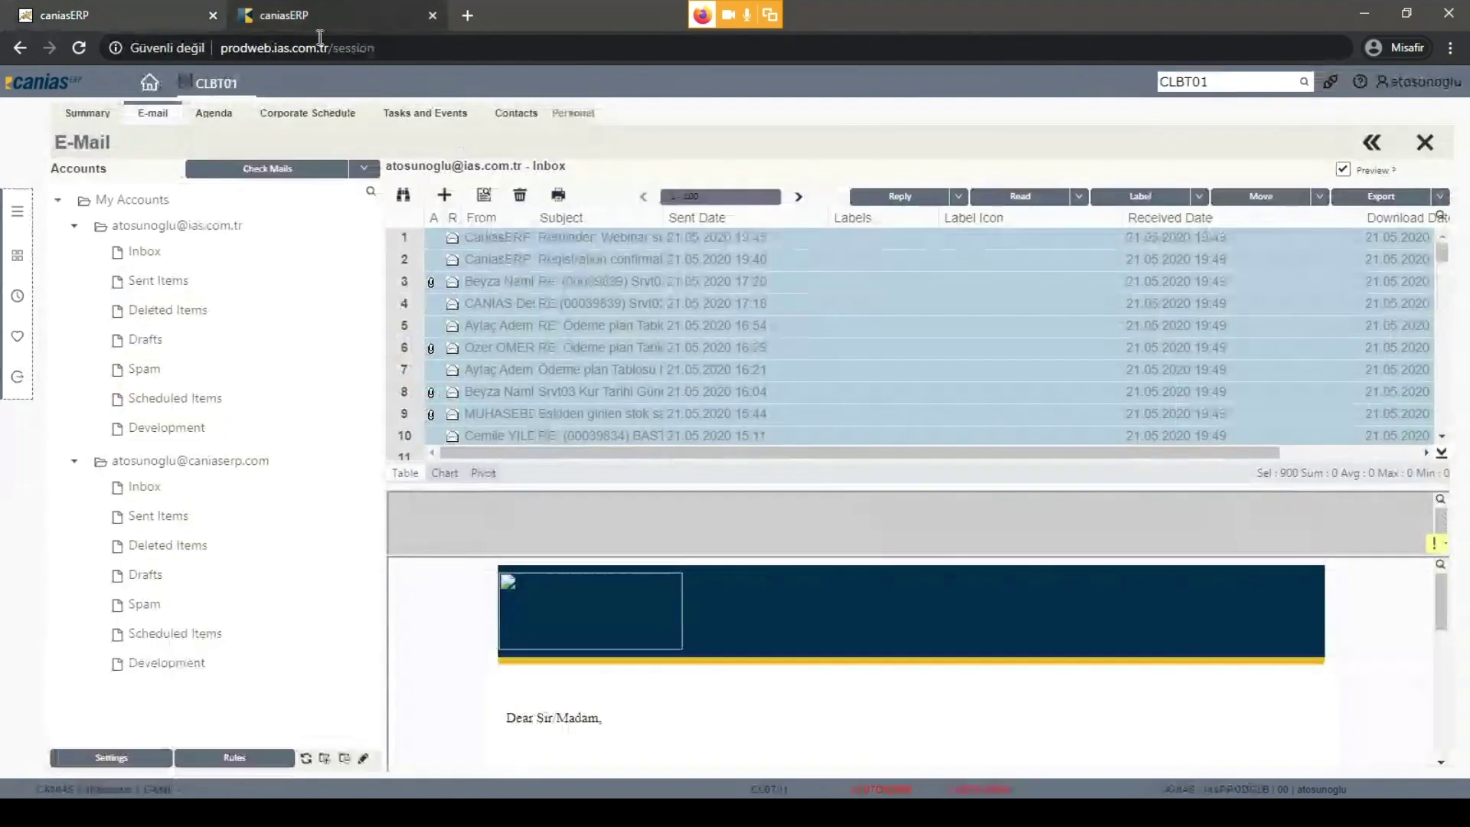
click(260, 173)
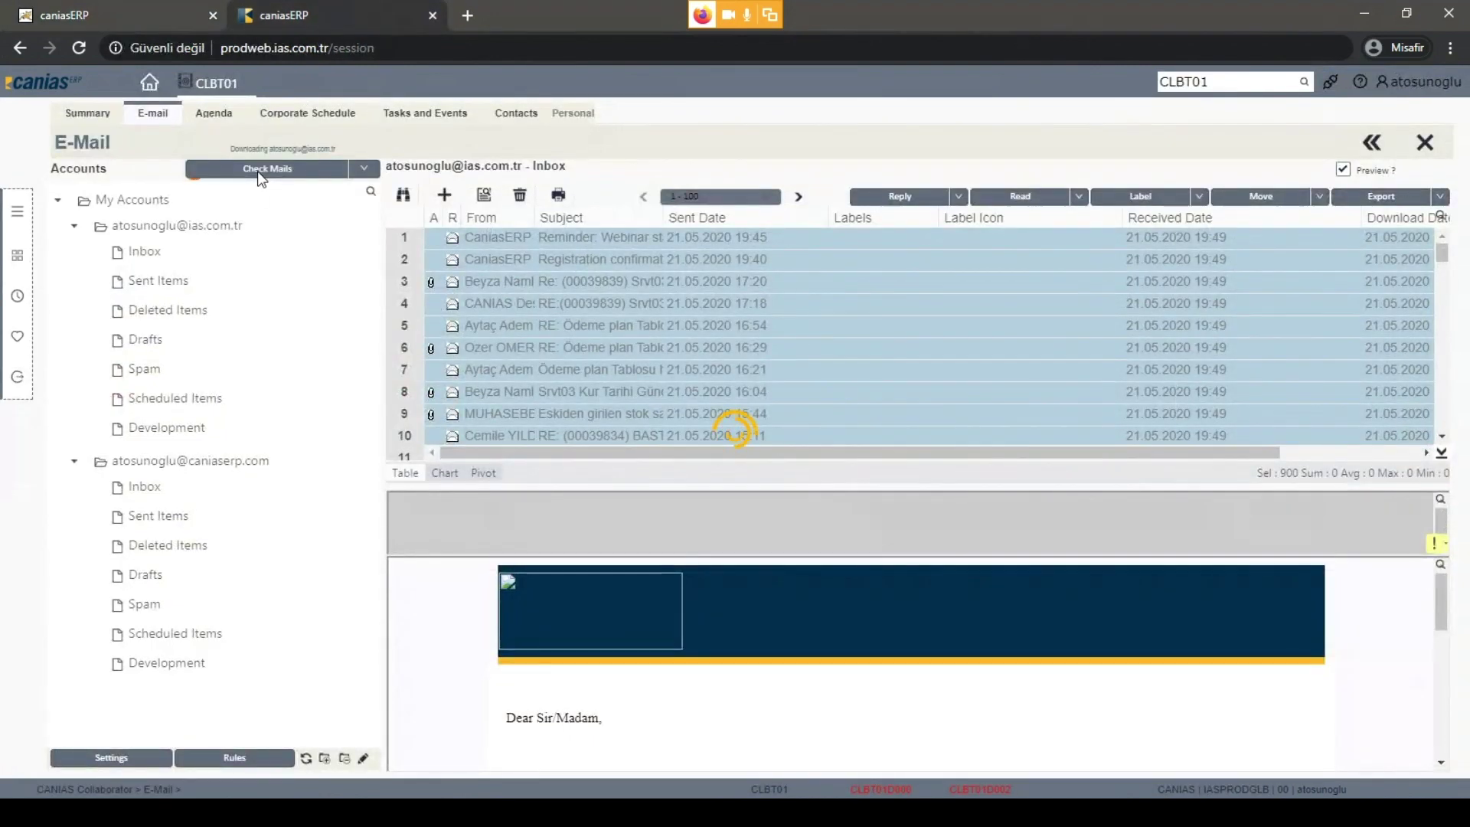
click(153, 252)
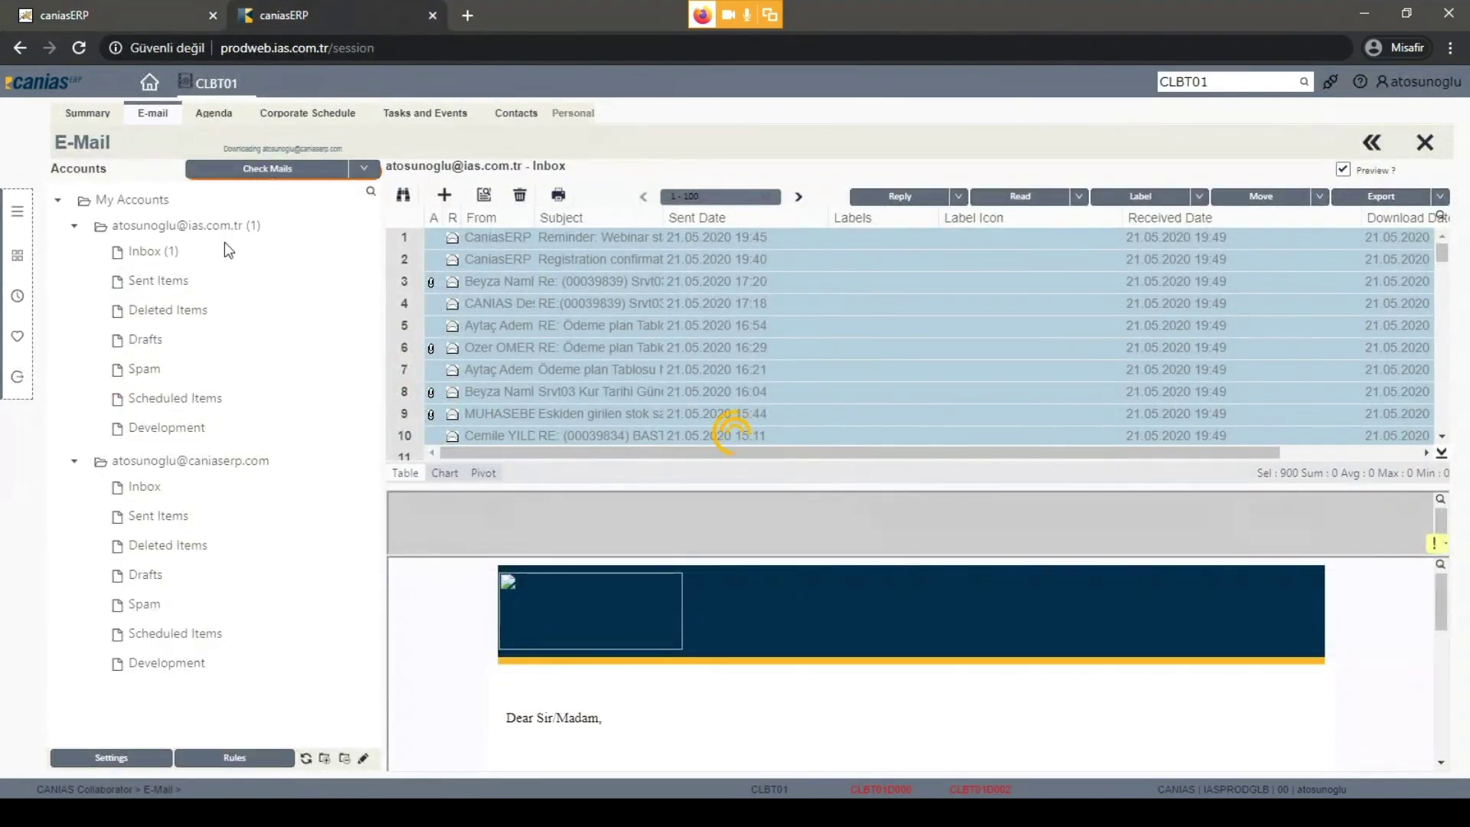
click(409, 234)
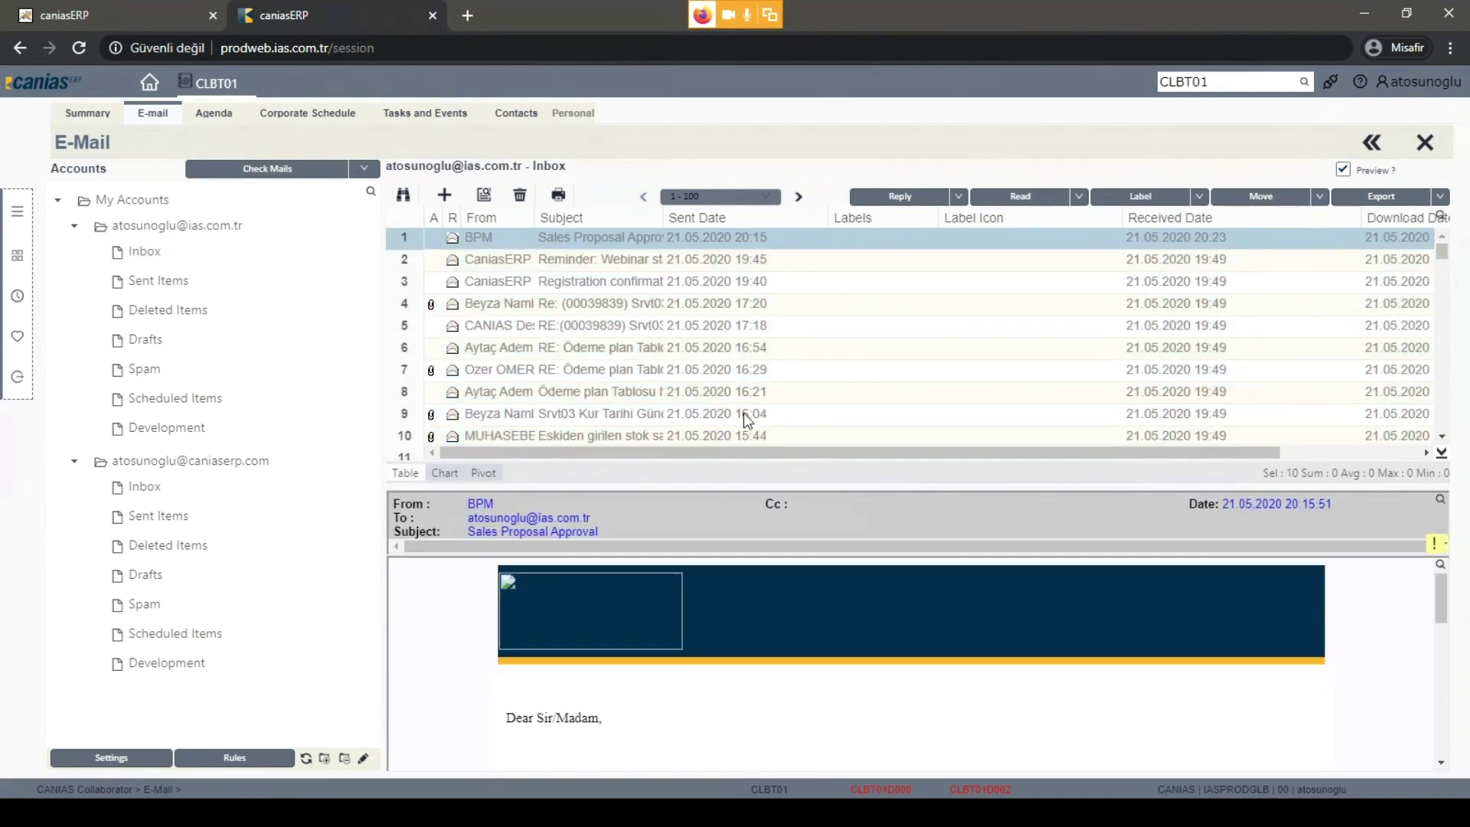
scroll(813, 687, down, 6)
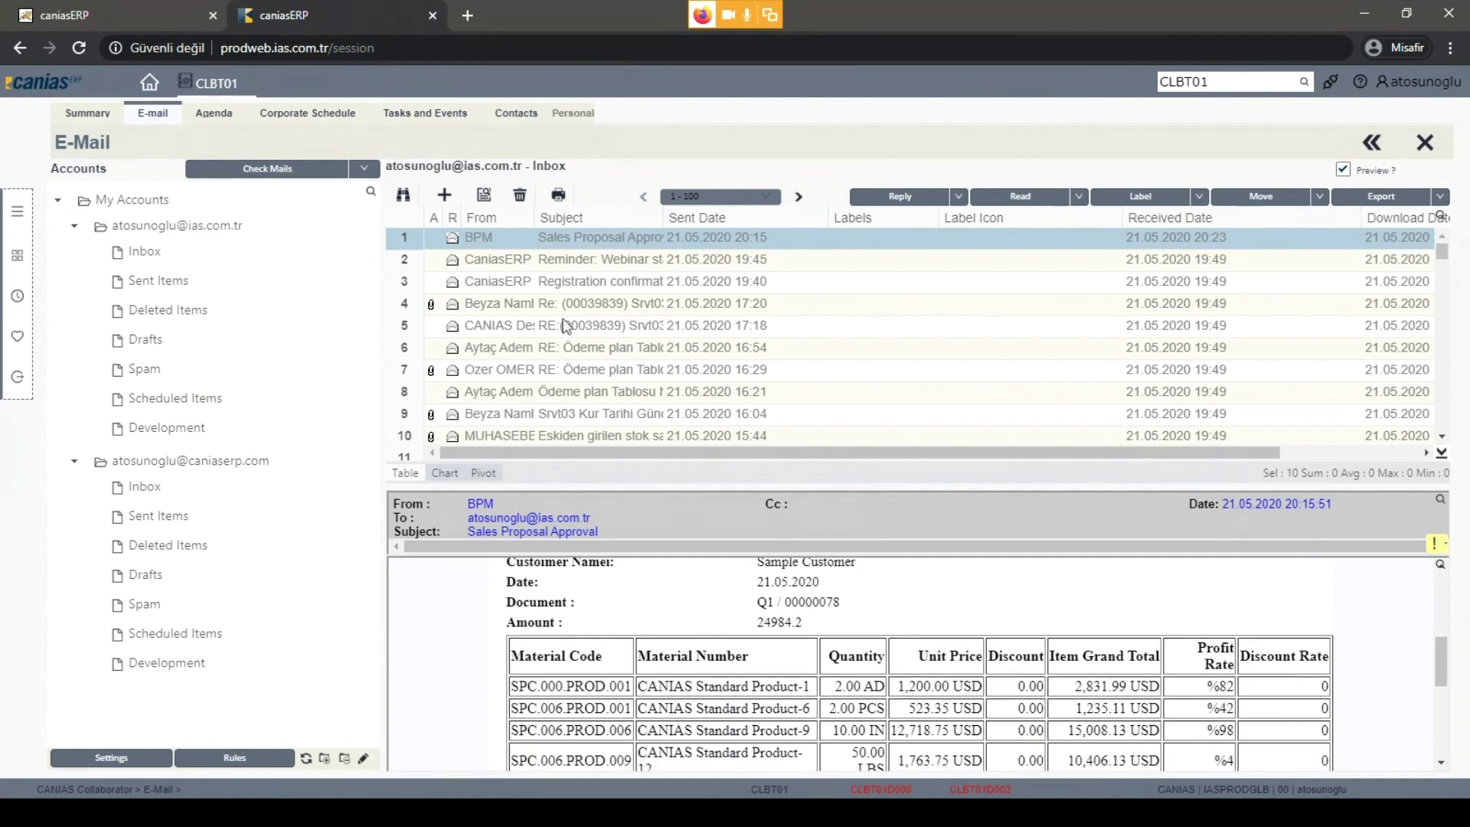
Open the Sales Proposal Approval message in full and examine its item profit rates, document links and approval options.
double_click(403, 237)
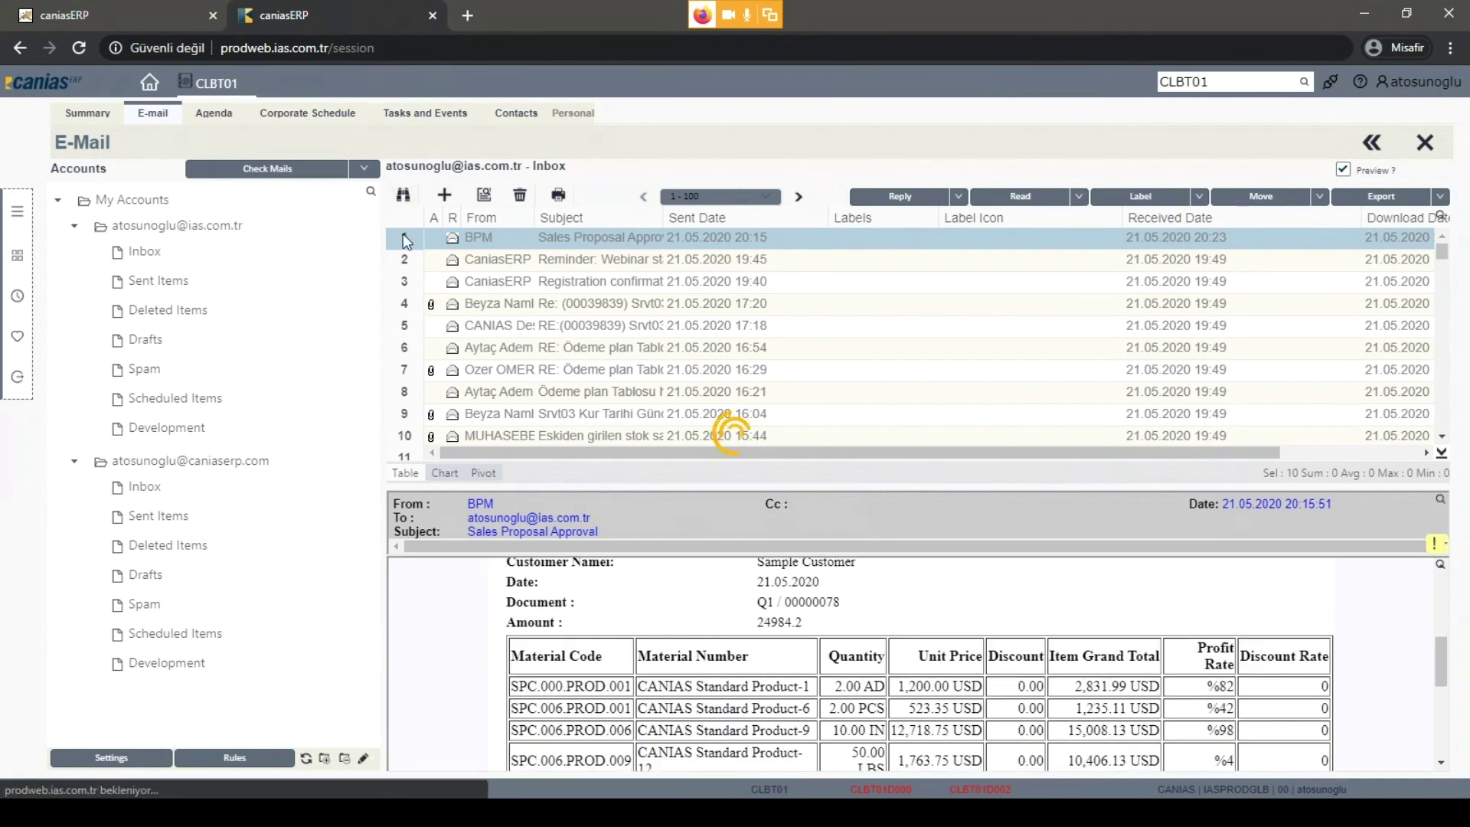
scroll(491, 353, down, 1)
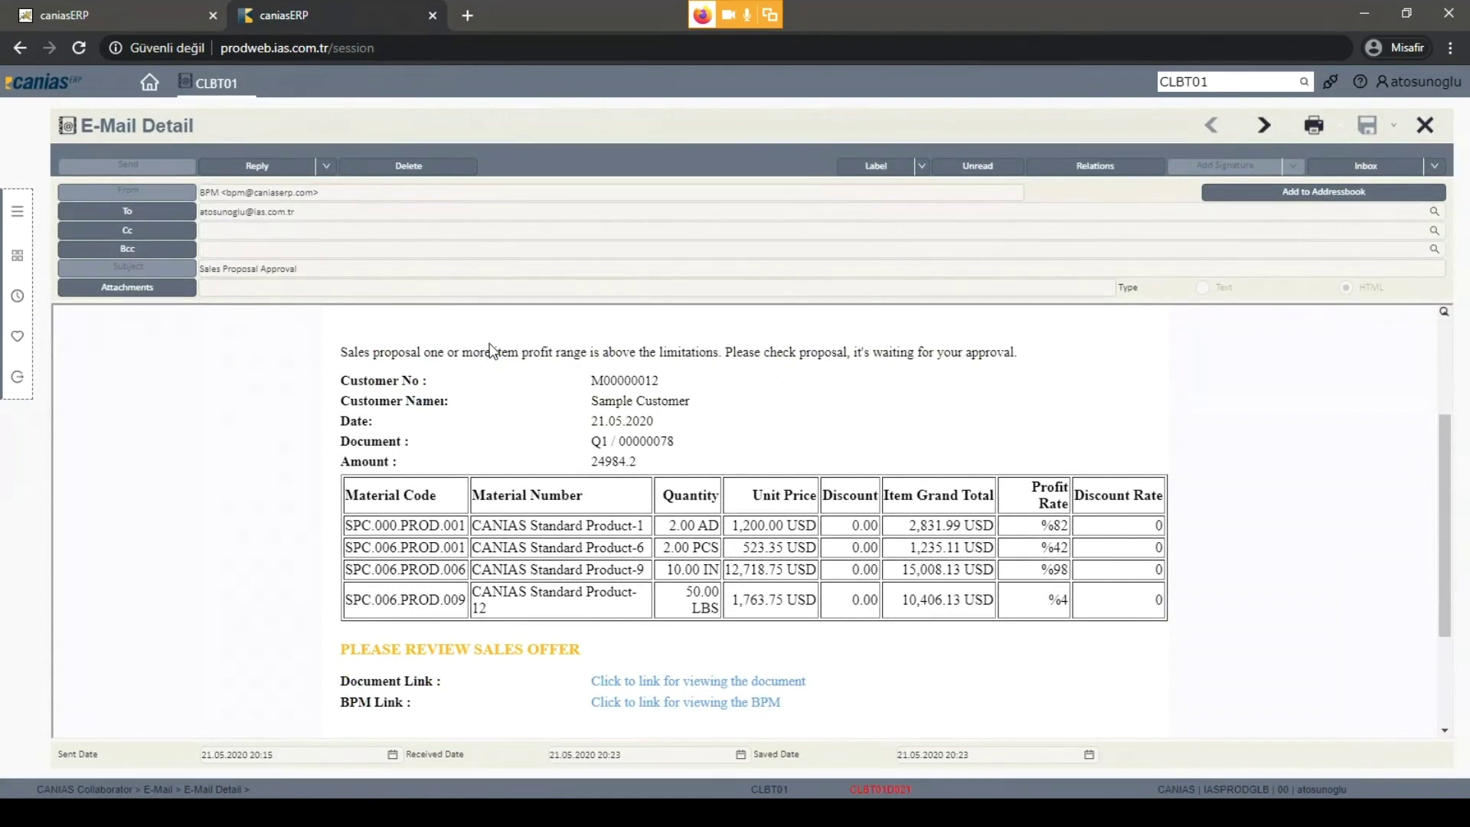
scroll(564, 372, down, 6)
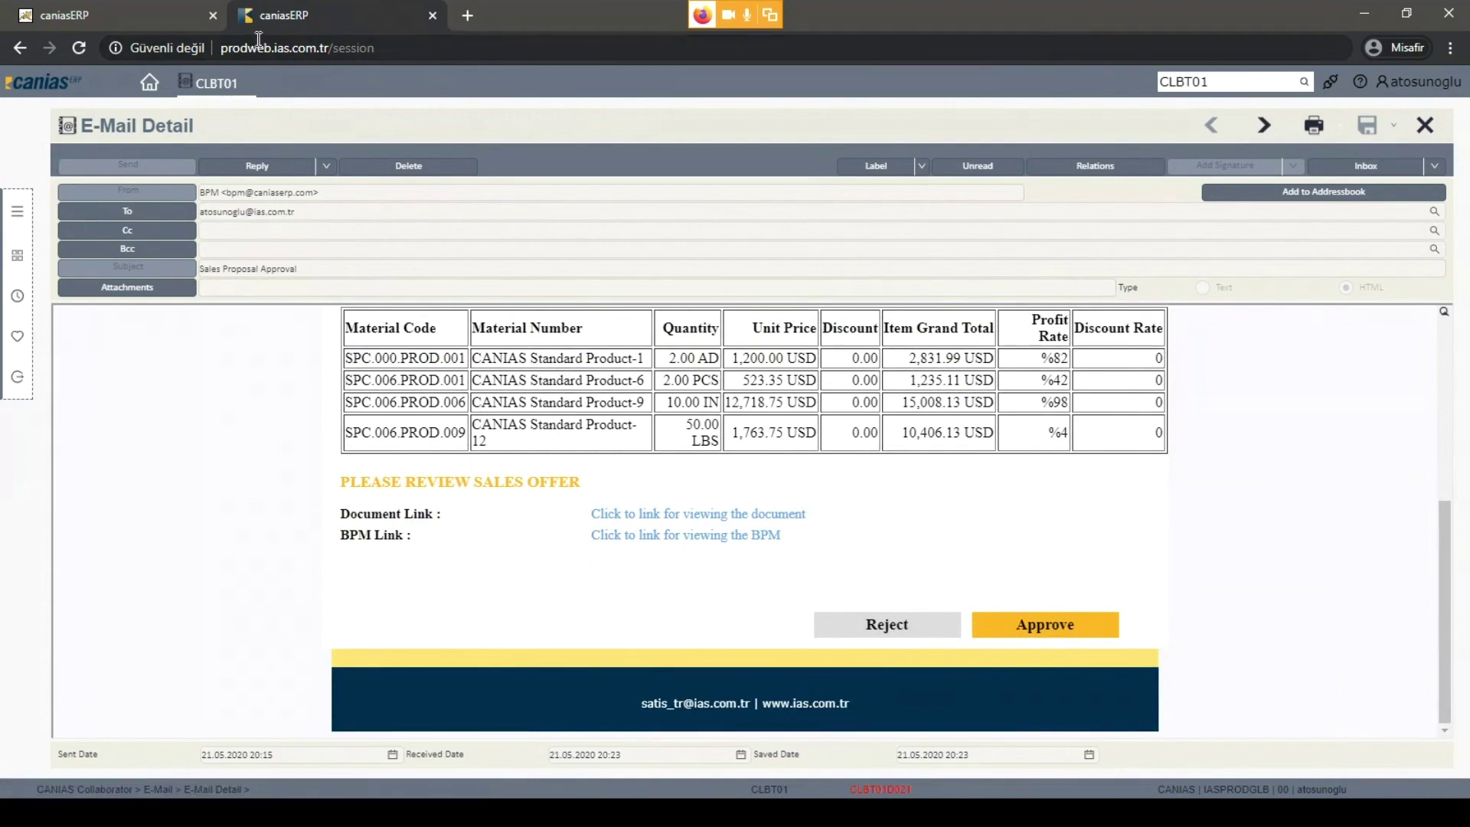
Return to the BPM Cockpit and approve the approval activity of the first SALPROFIT process instance.
click(168, 12)
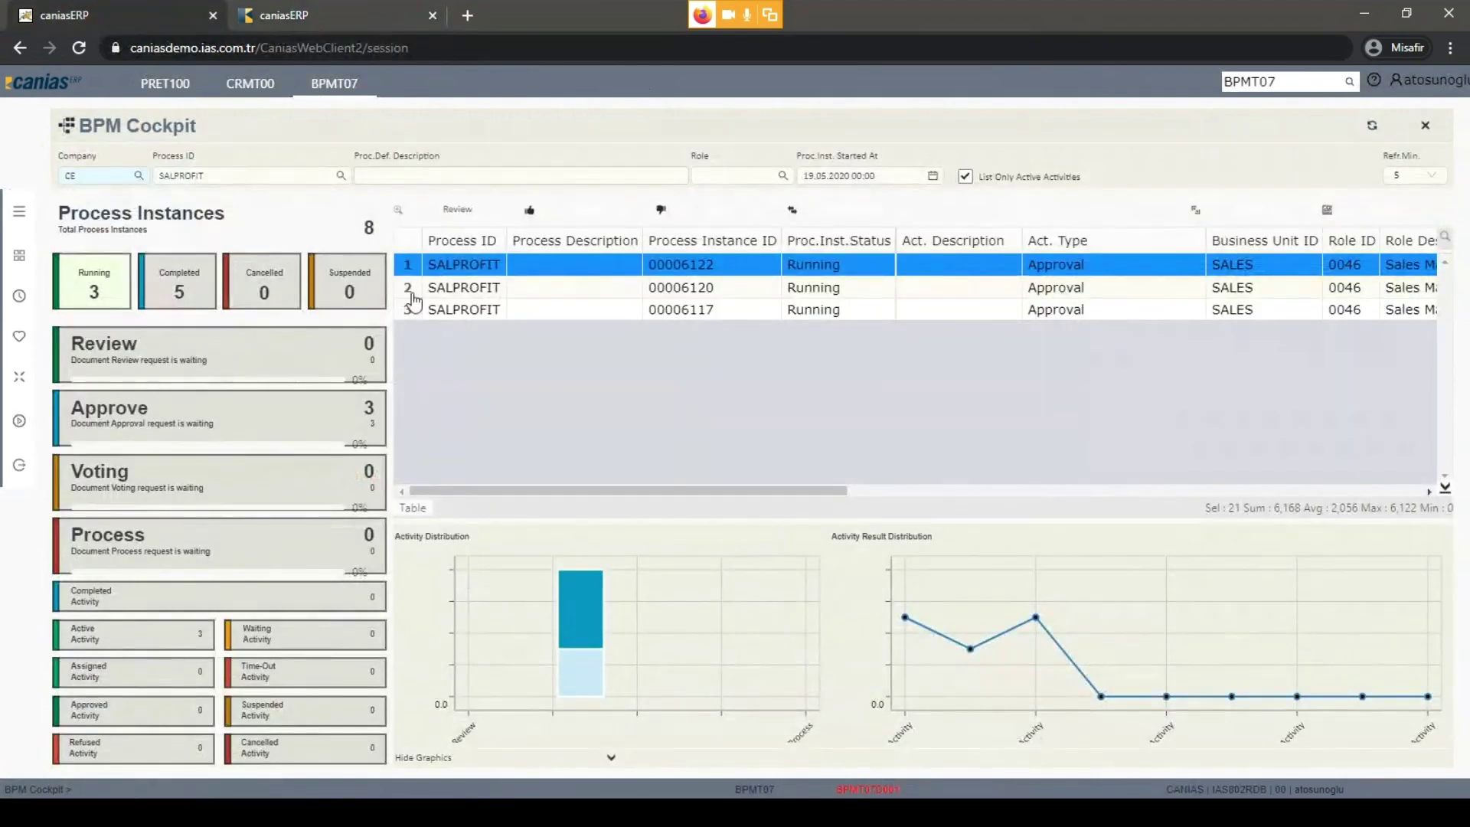
double_click(420, 268)
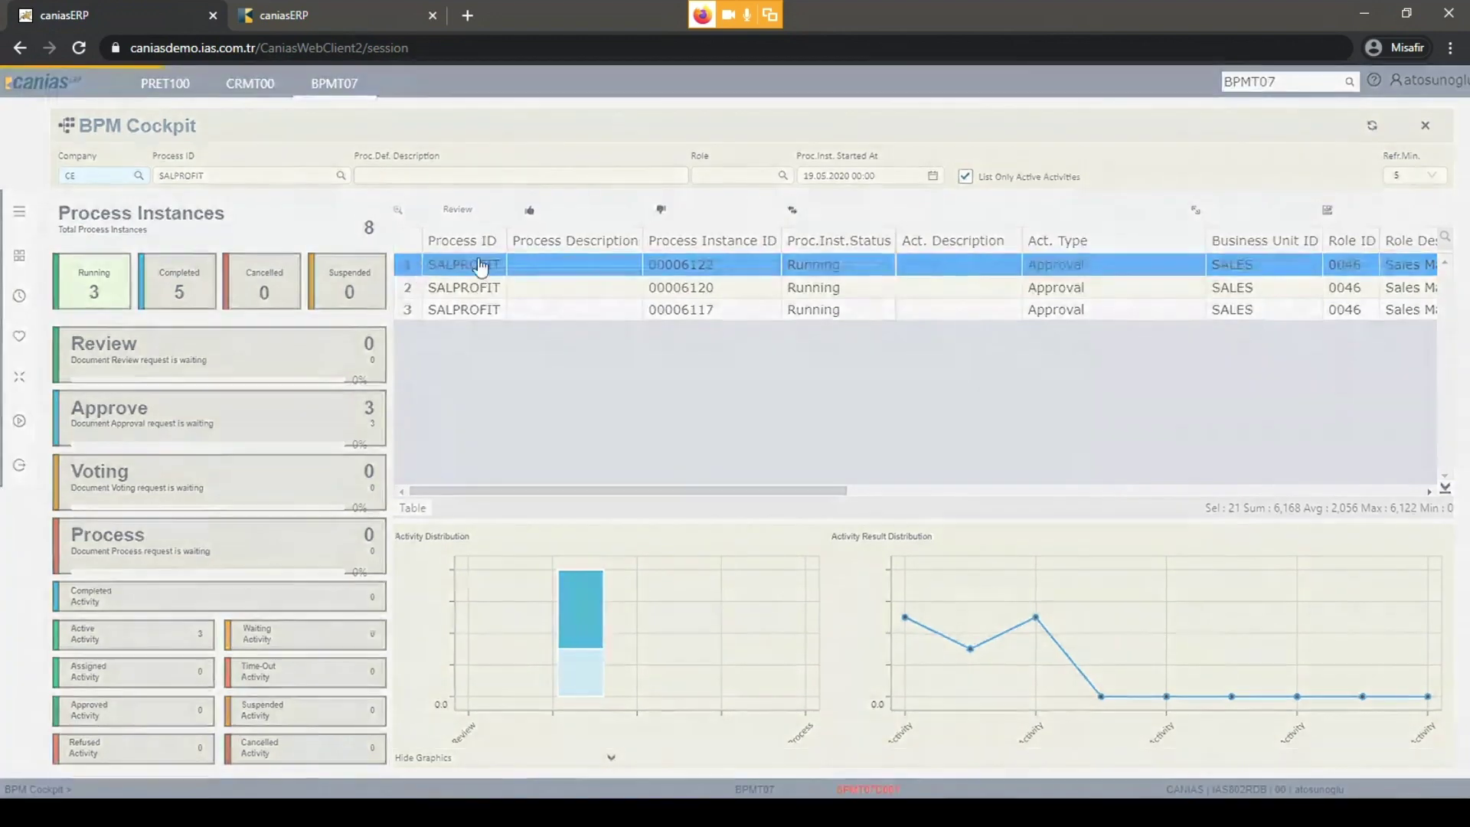
click(549, 213)
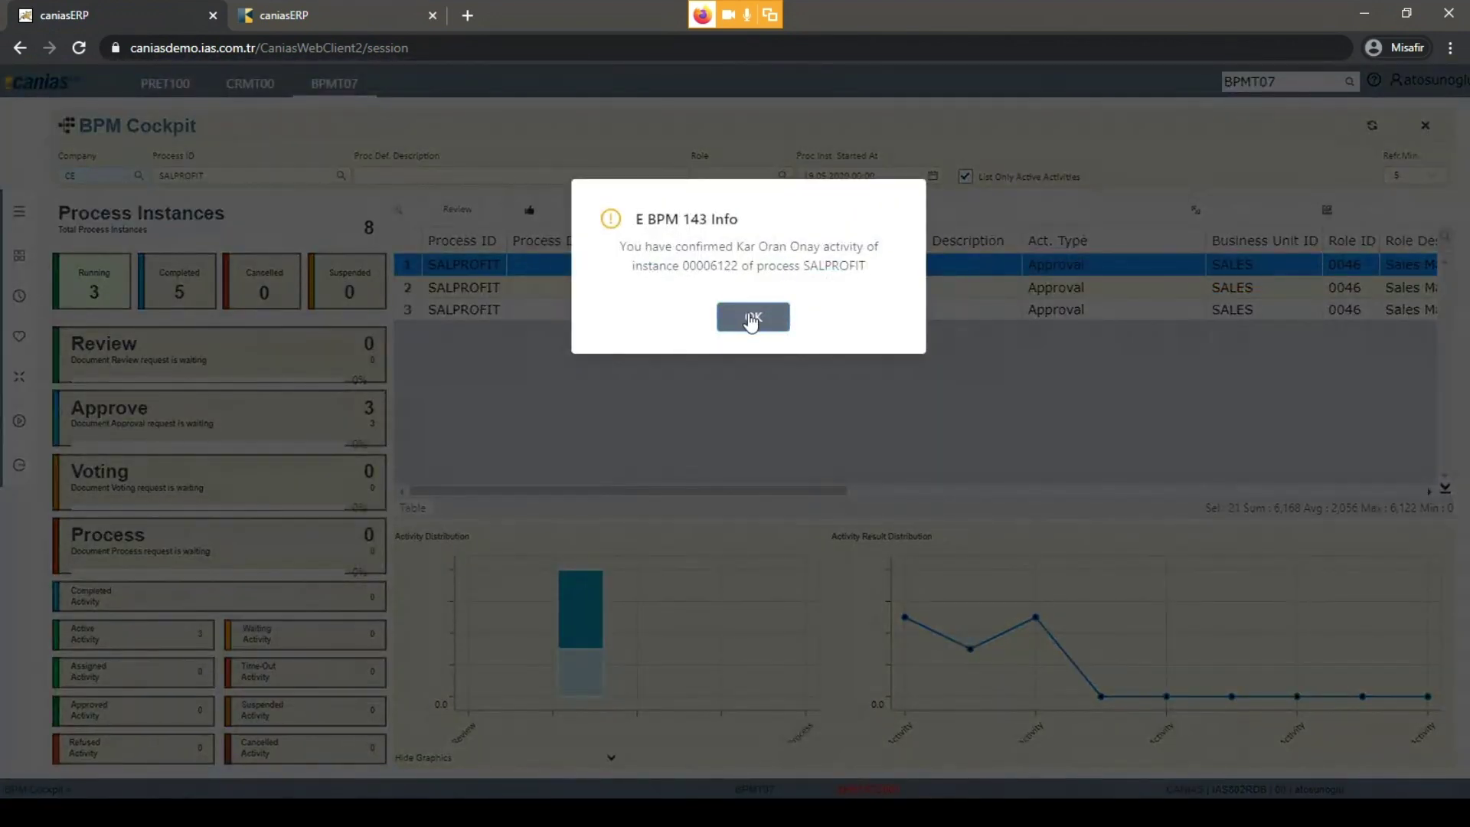
click(751, 320)
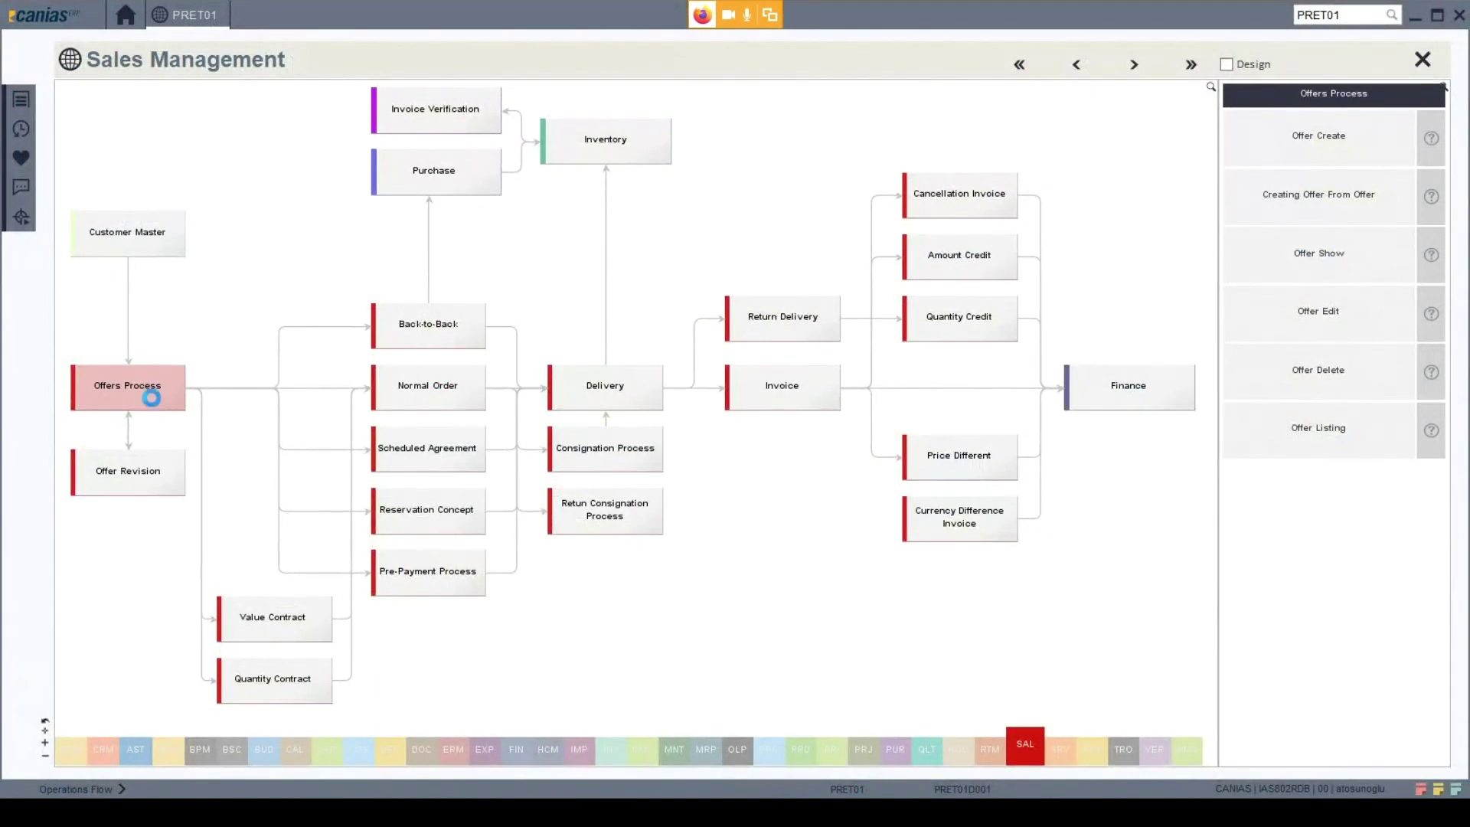
In the Sales Management flow, list the Q1 offers with Valid From and Valid Until both set to 21.05.2020.
click(1335, 437)
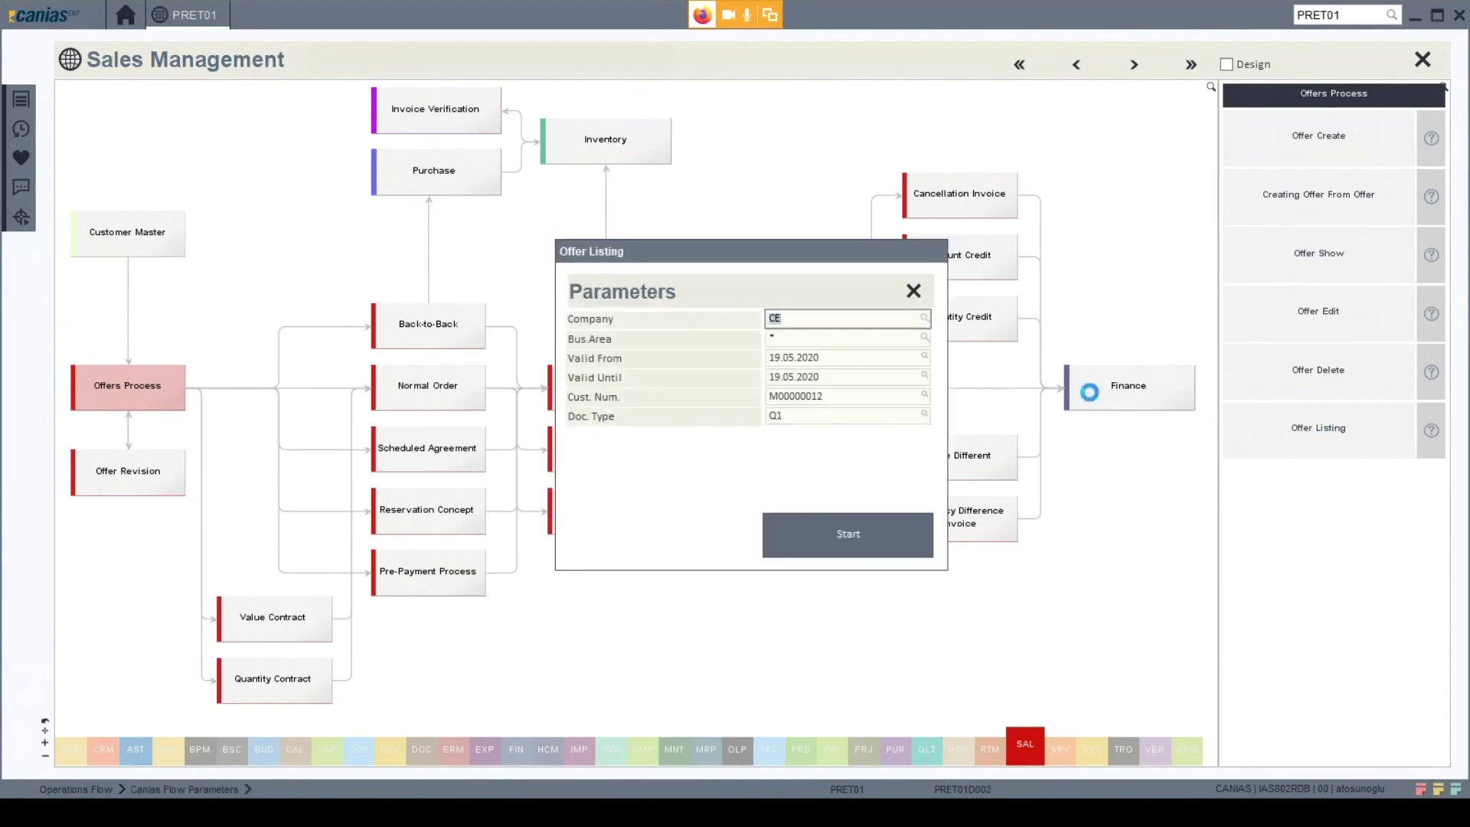
click(890, 361)
text(21.05.2020)
click(896, 377)
text(21.05.2020)
click(862, 532)
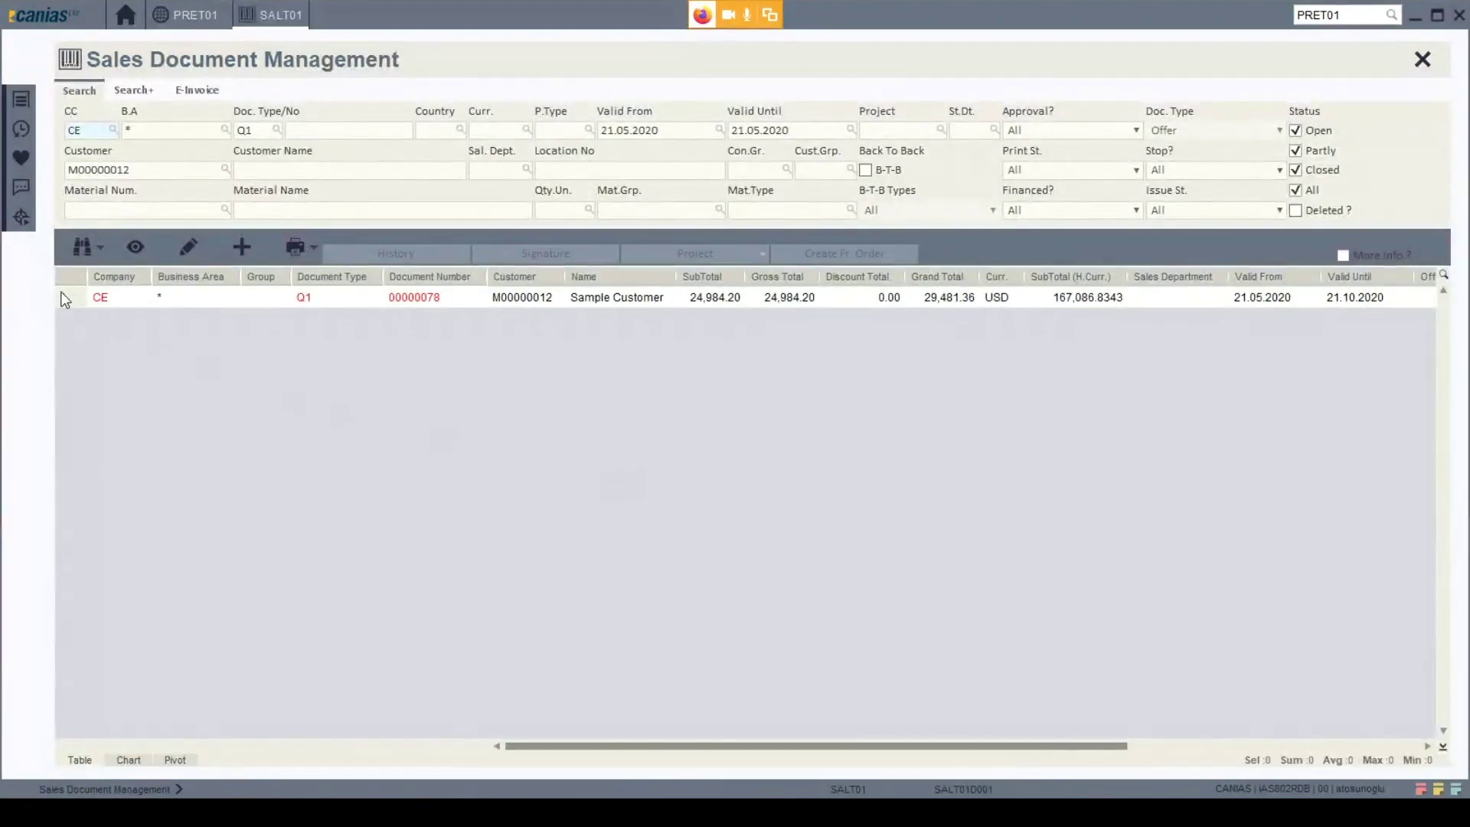
Open the listed Q1 offer in display mode to check its confirmation status.
click(65, 298)
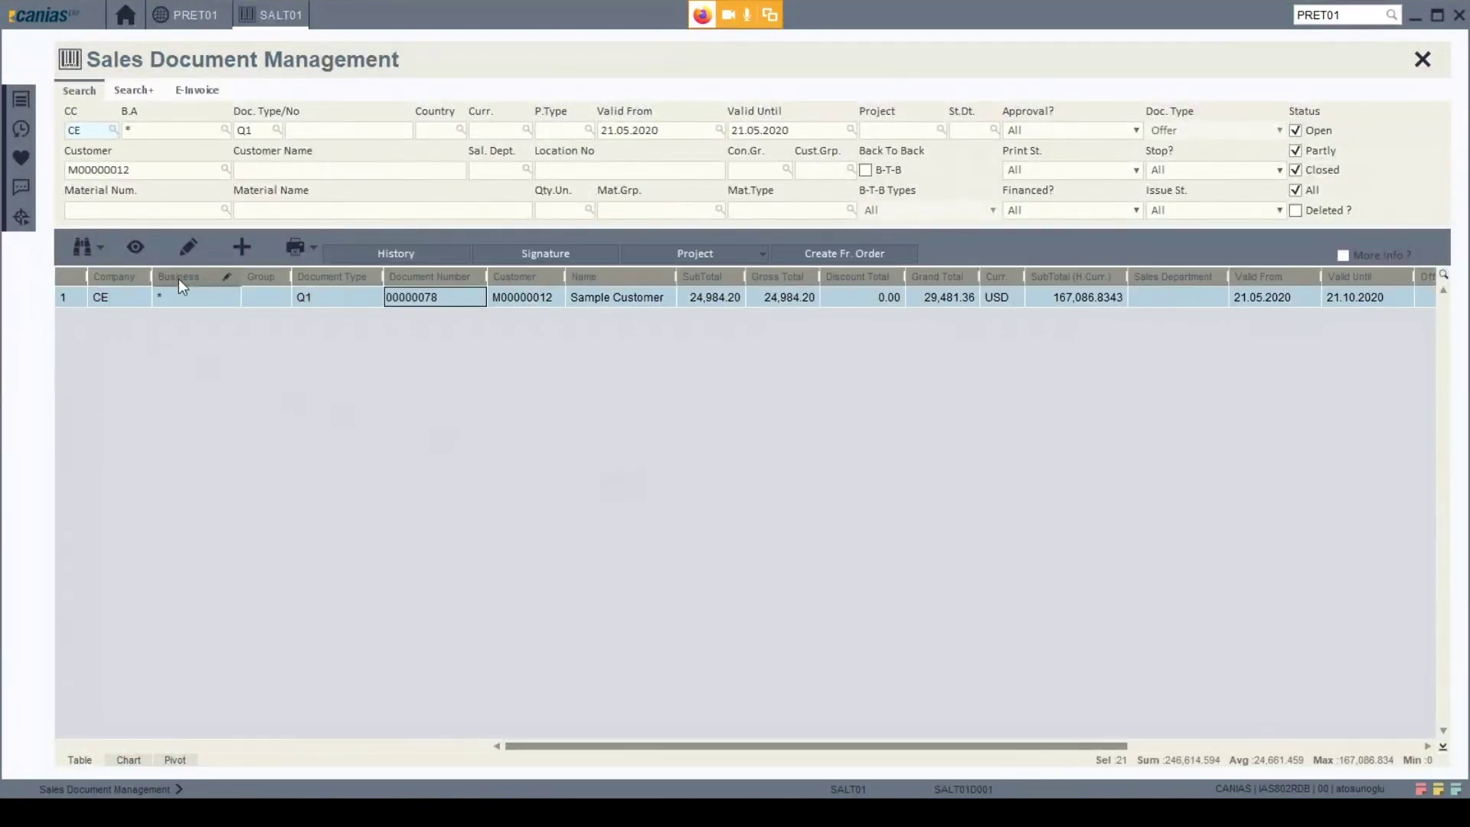
click(124, 248)
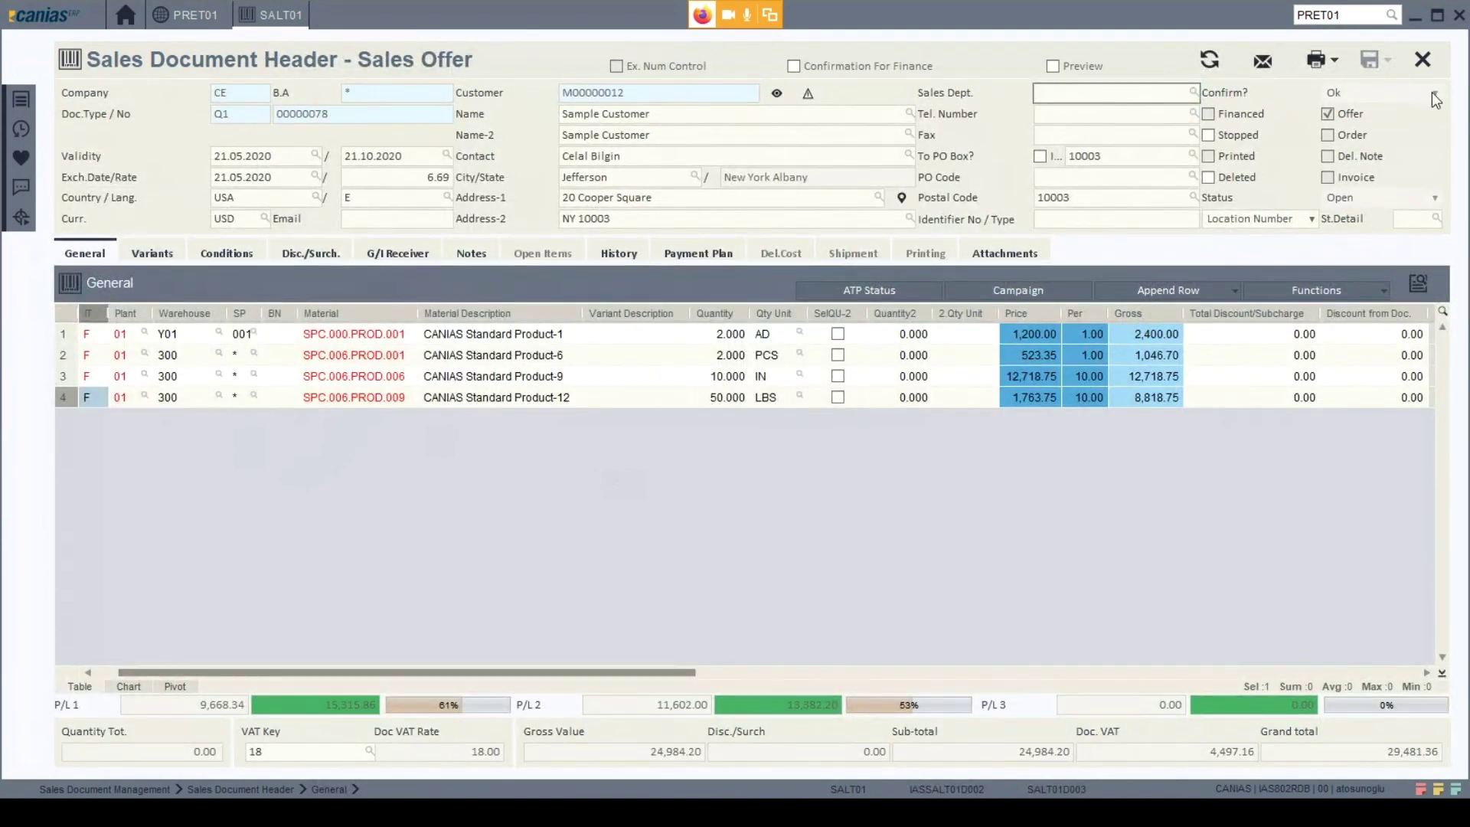
Close the displayed offer and its list, and create a new normal order with document type O1 for the preset customer.
click(1408, 68)
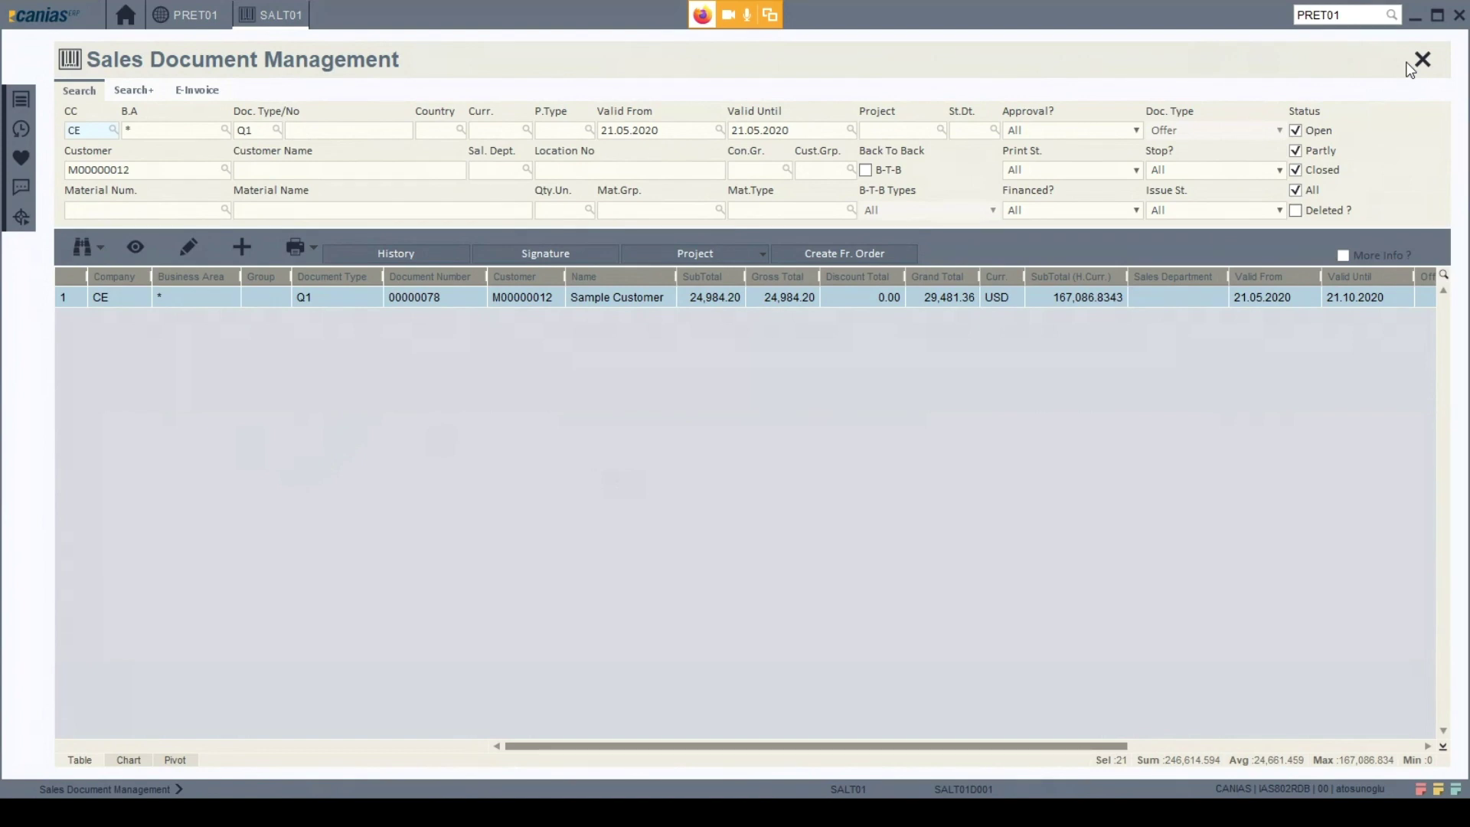
click(1422, 61)
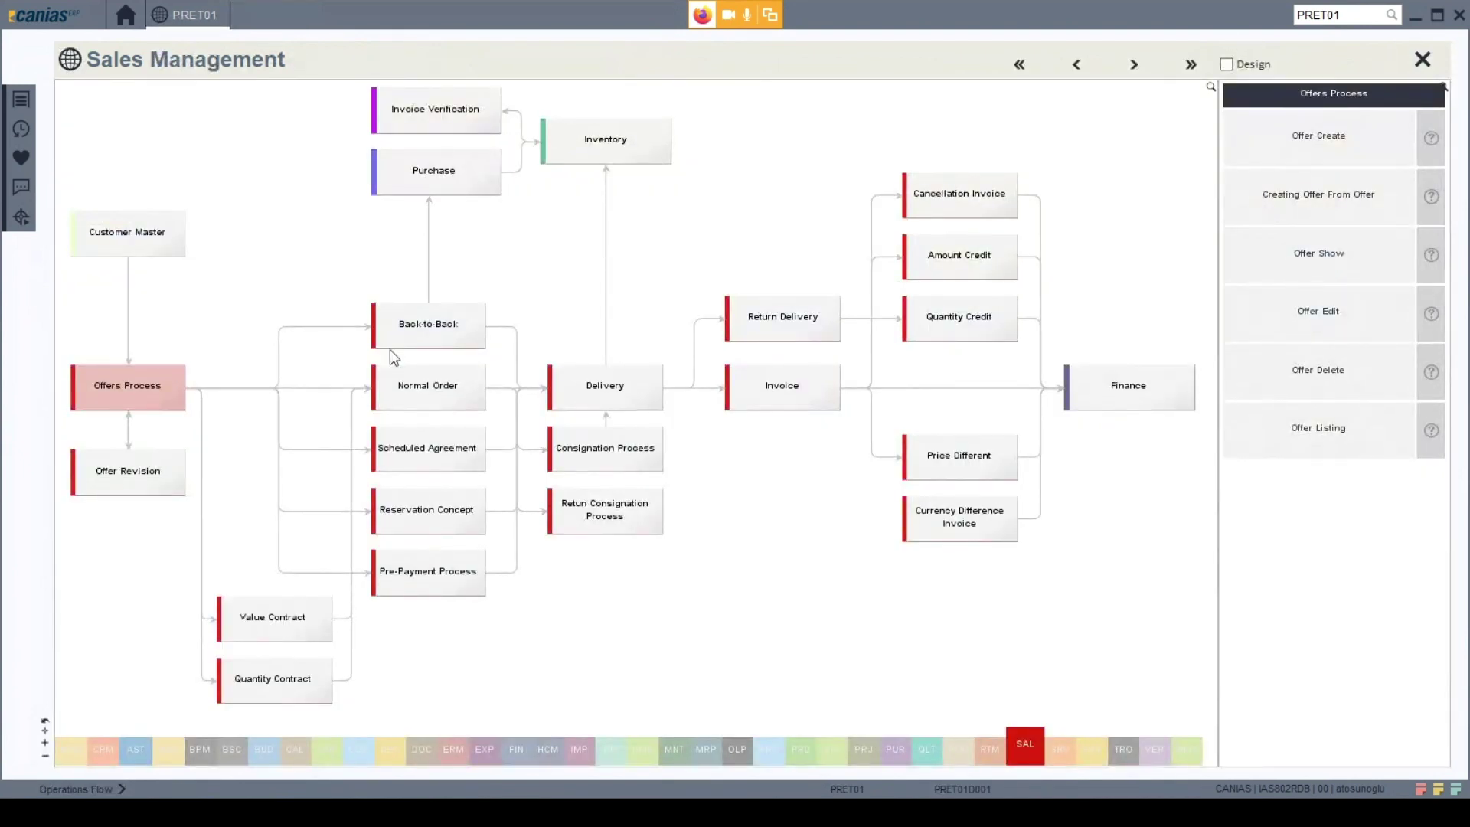
click(420, 404)
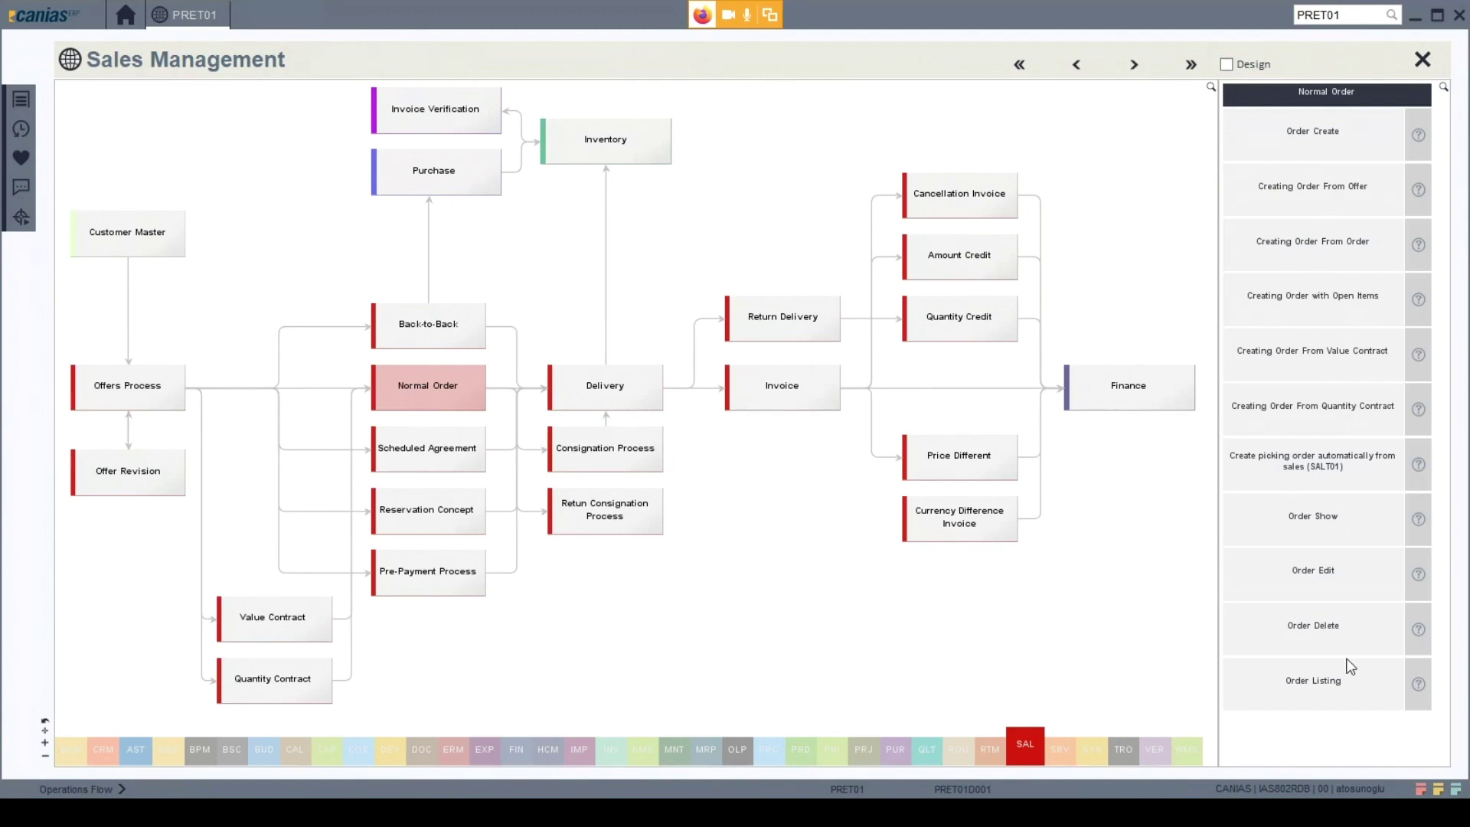
click(1331, 138)
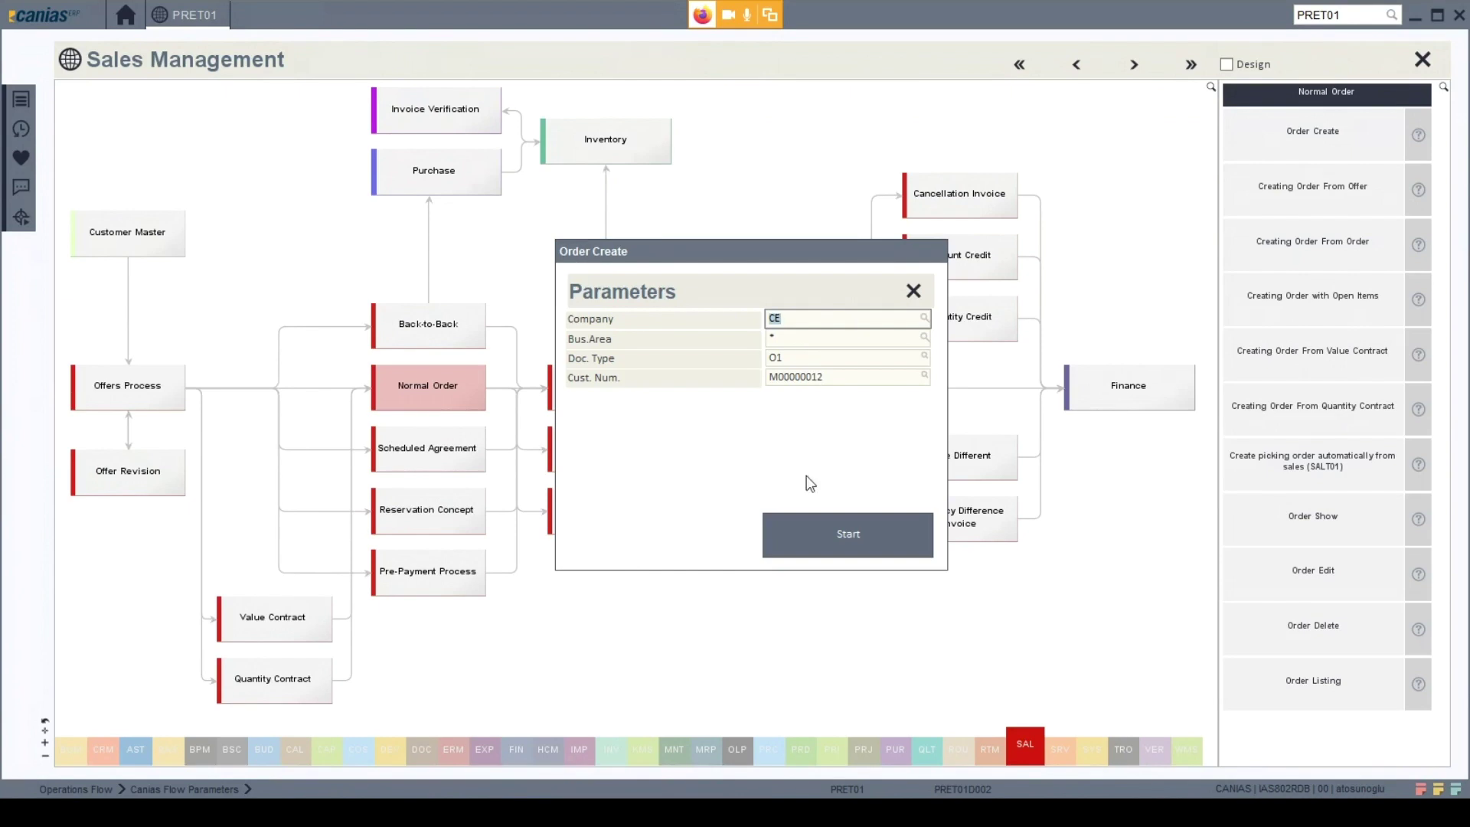
click(818, 526)
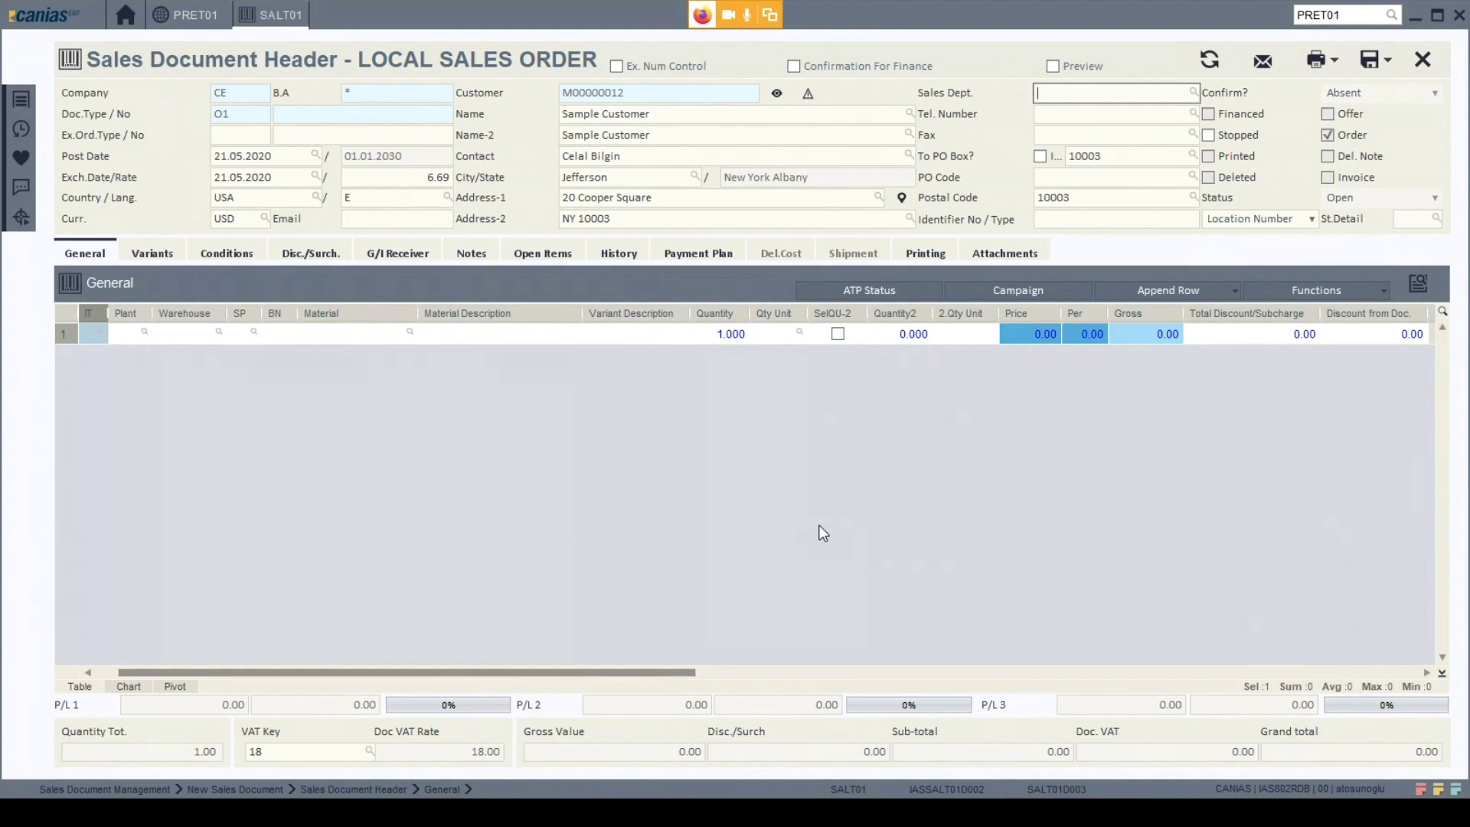
Copy all four open Q1 offer items into the sales order, filling the data from the source document, and return to the general item list.
click(562, 253)
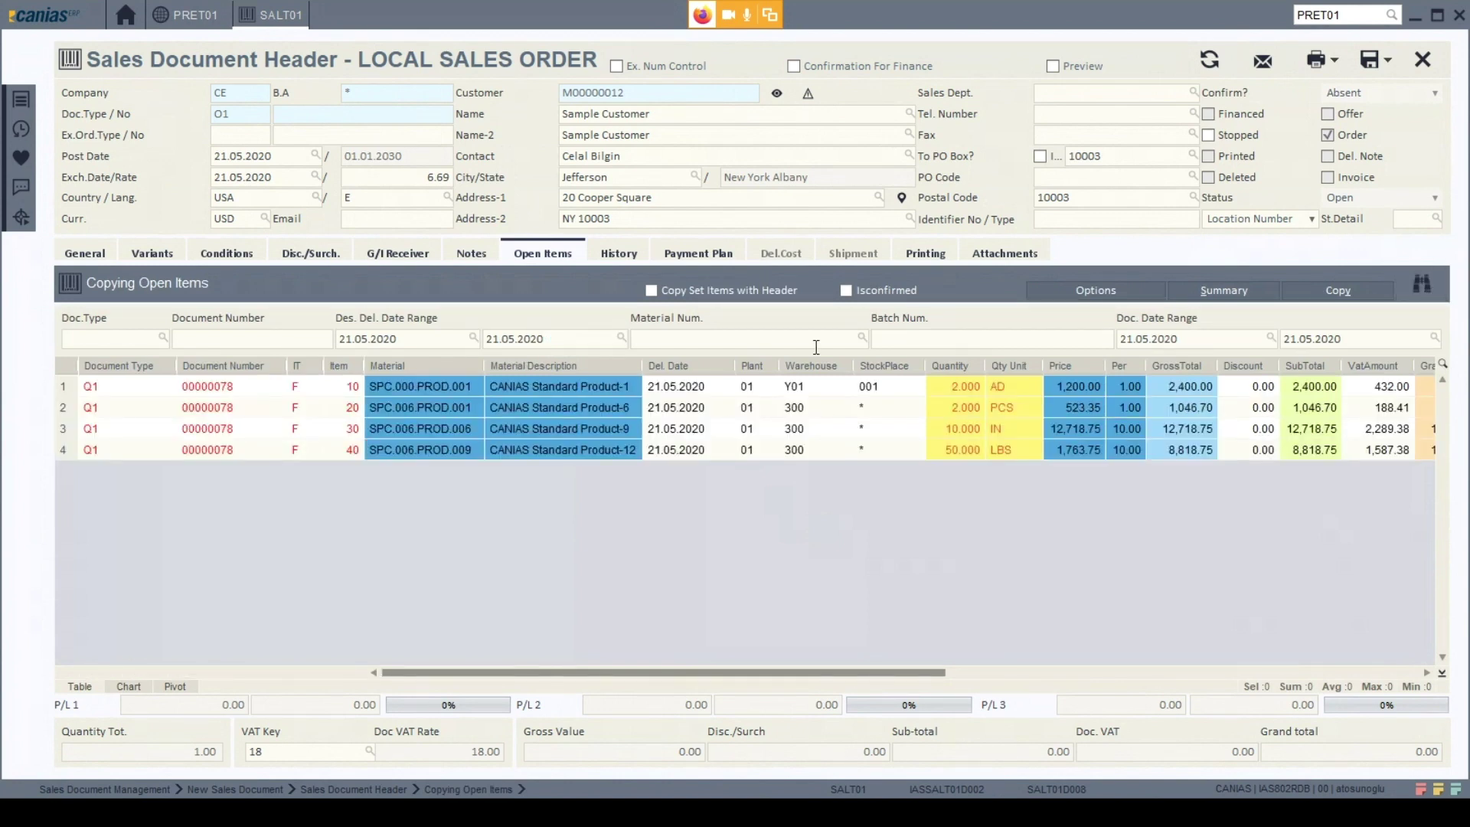
drag(67, 391, 69, 471)
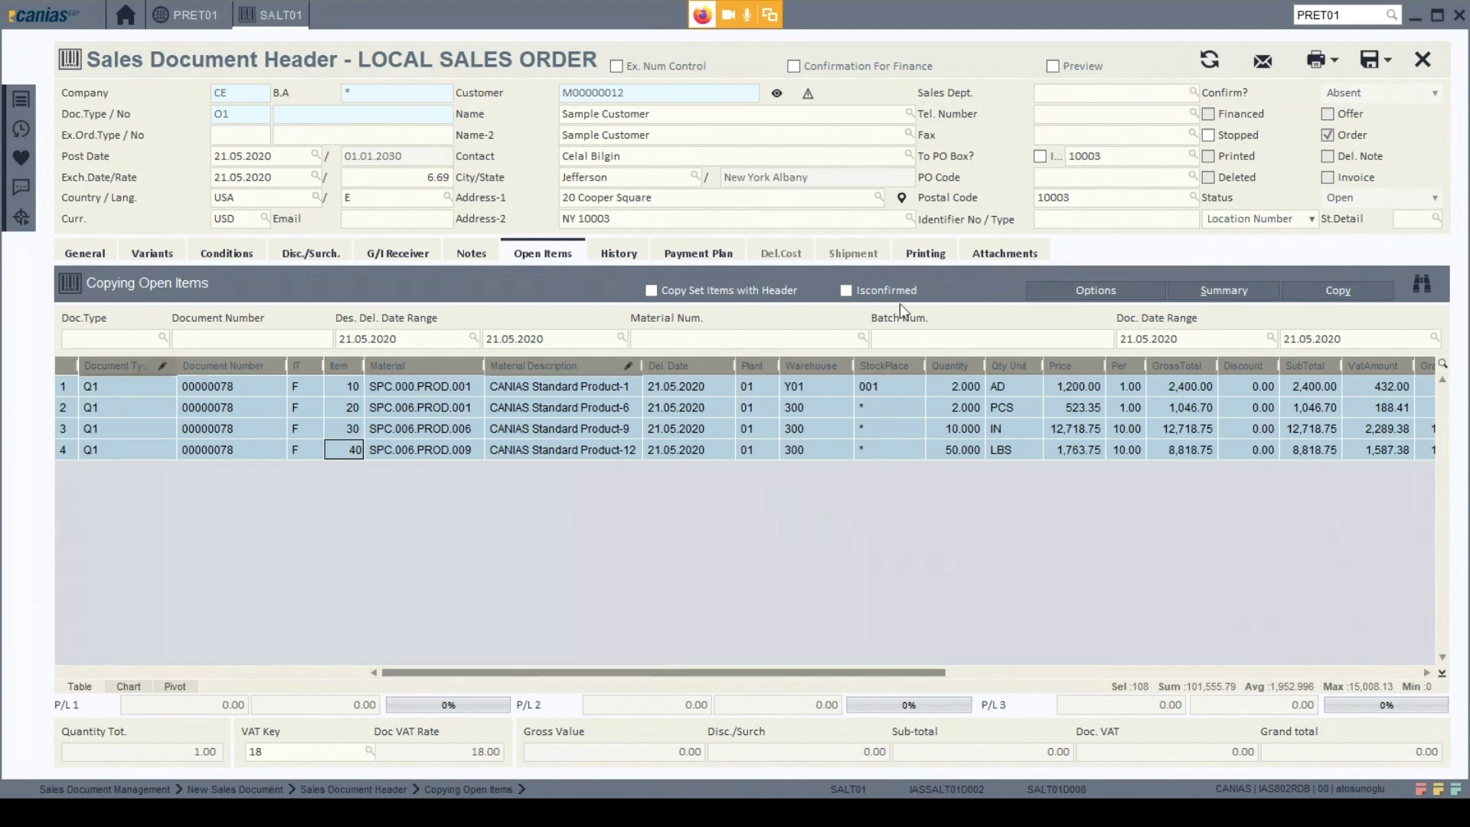
click(1317, 291)
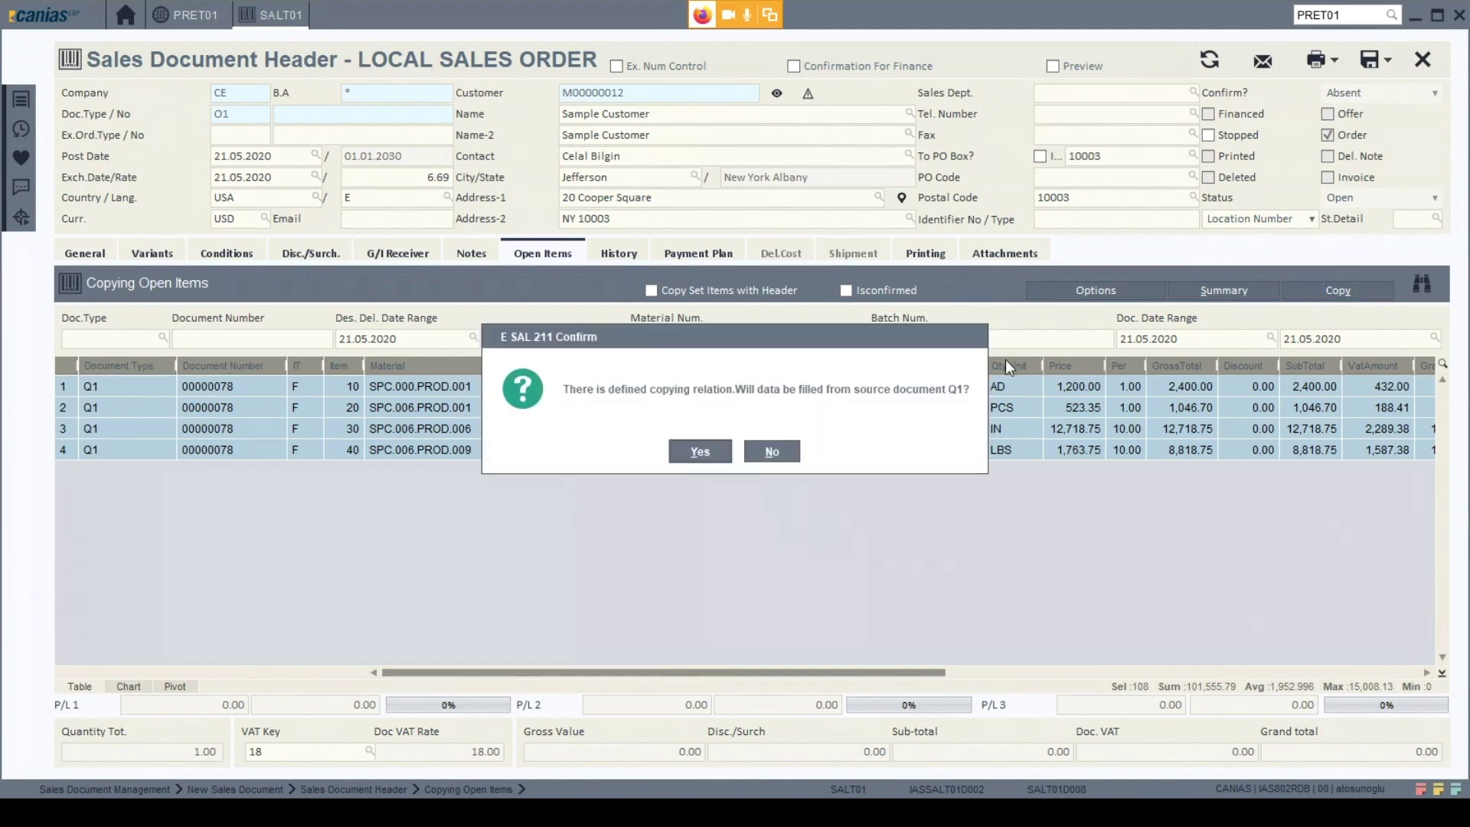
click(689, 451)
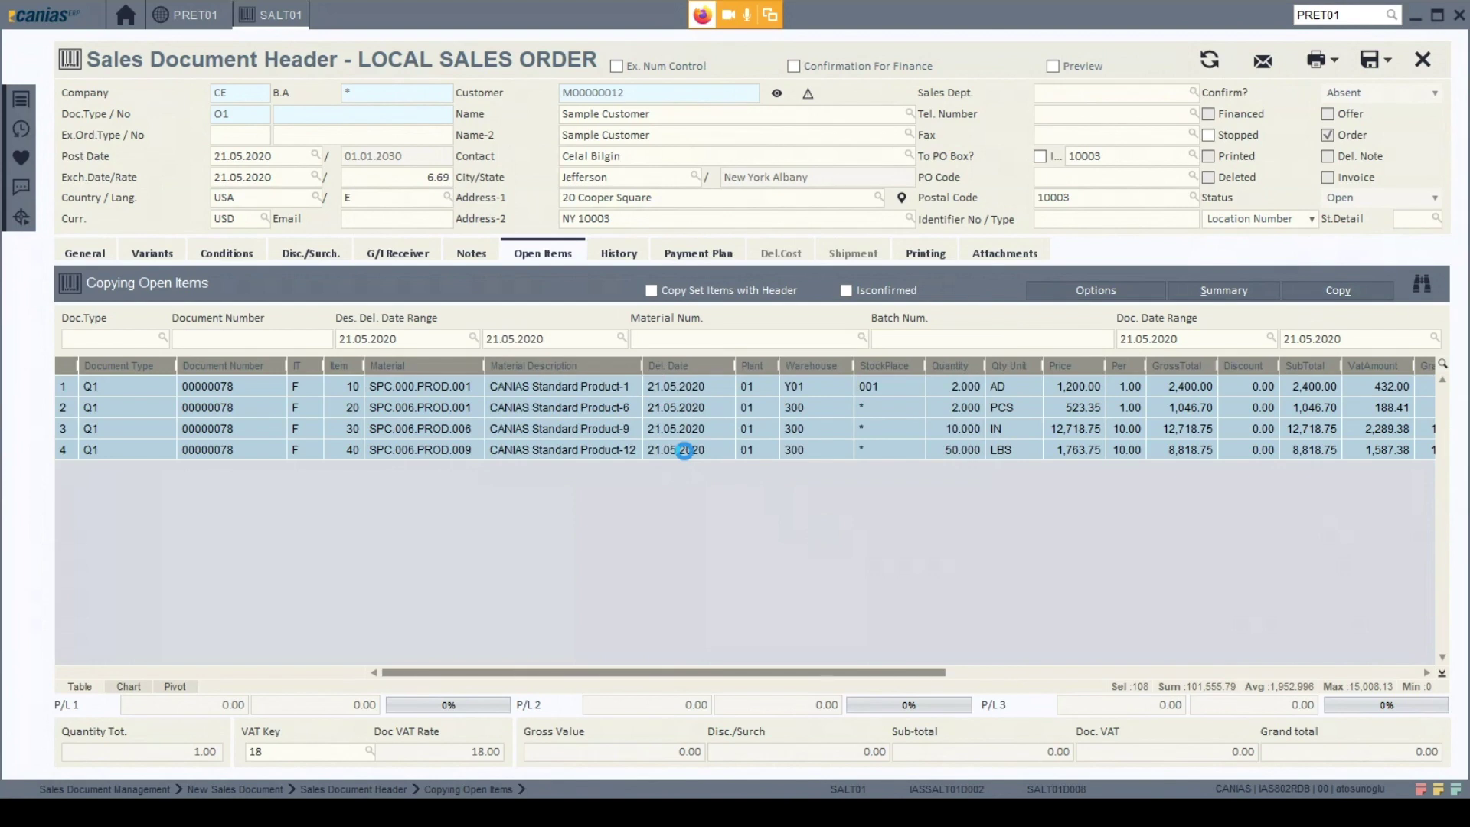
click(96, 250)
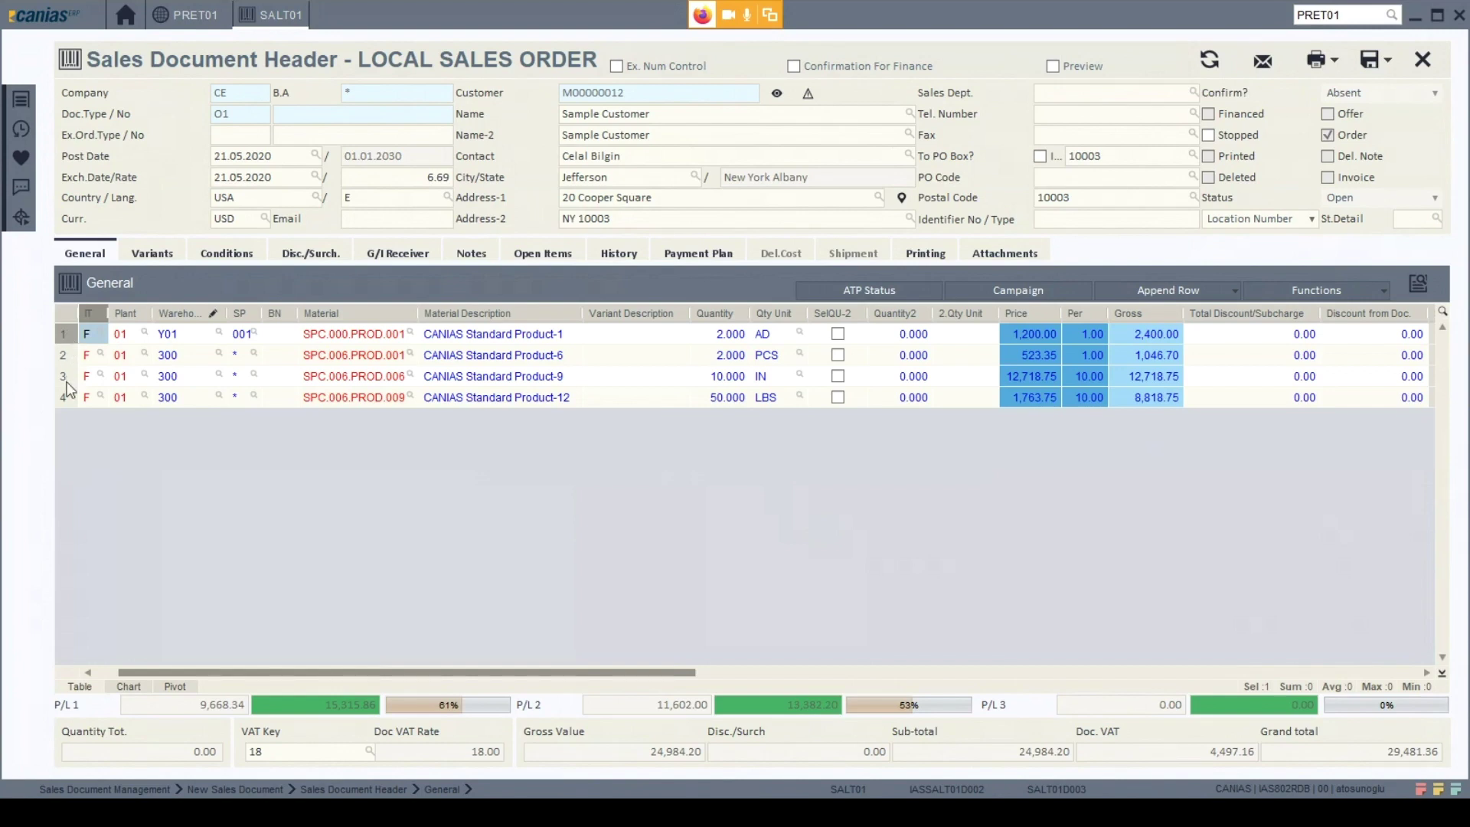
Check the material stocks of the CANIAS Standard Product-6 item and reserve 2 PCS from warehouse 300, stock place 300.
click(65, 356)
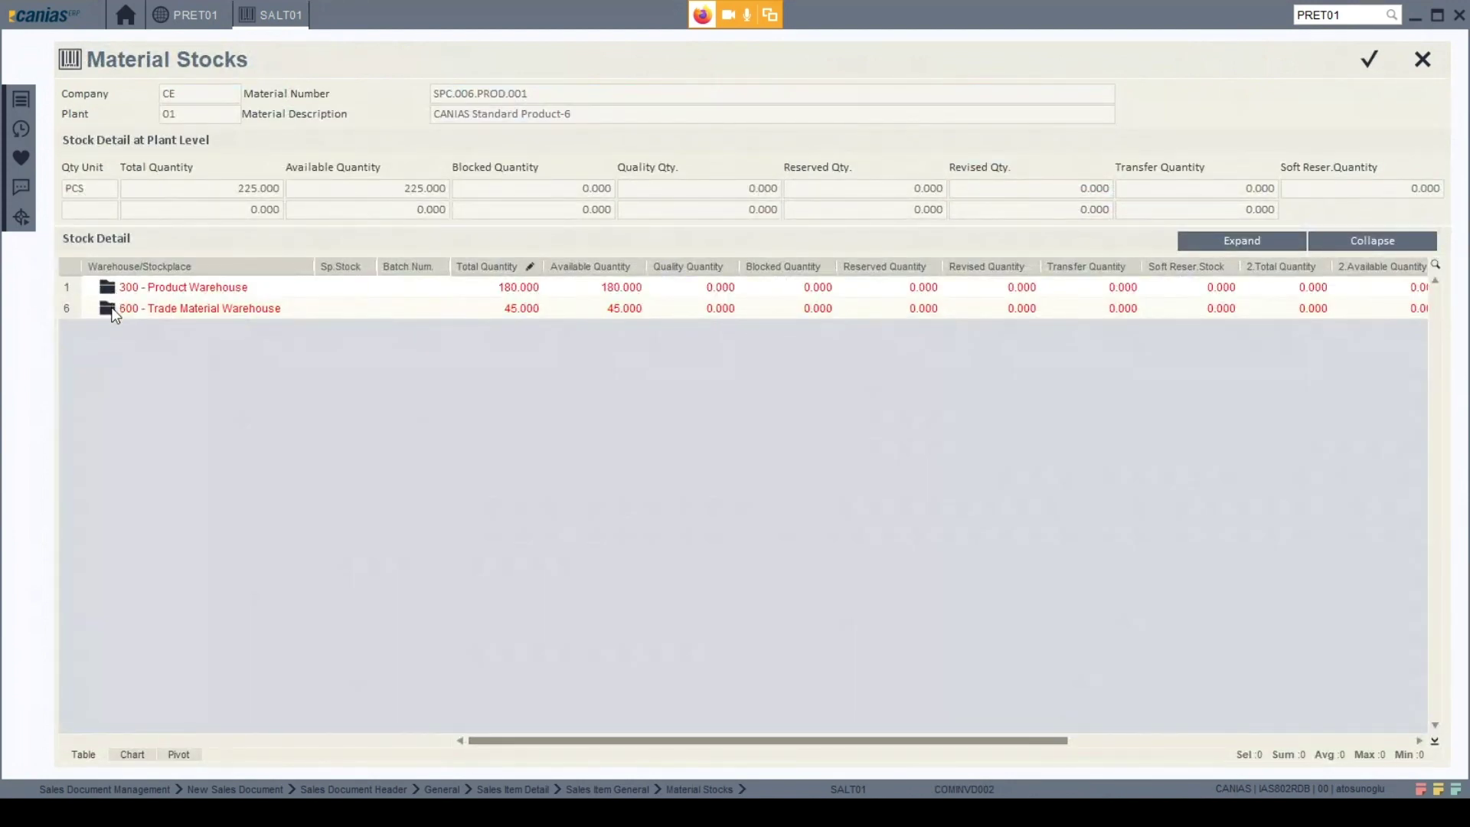
click(1407, 57)
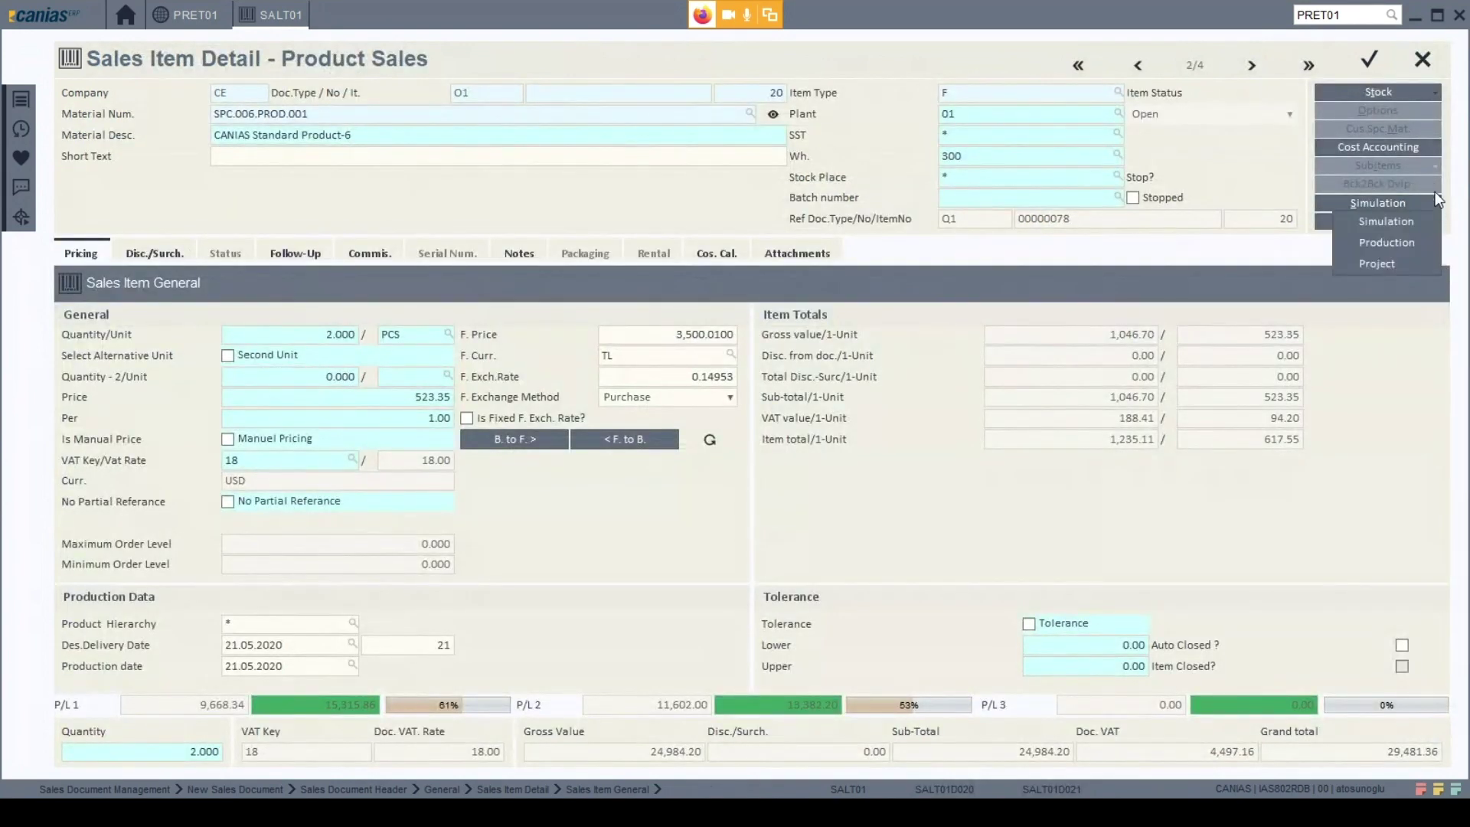
click(1437, 92)
click(1398, 136)
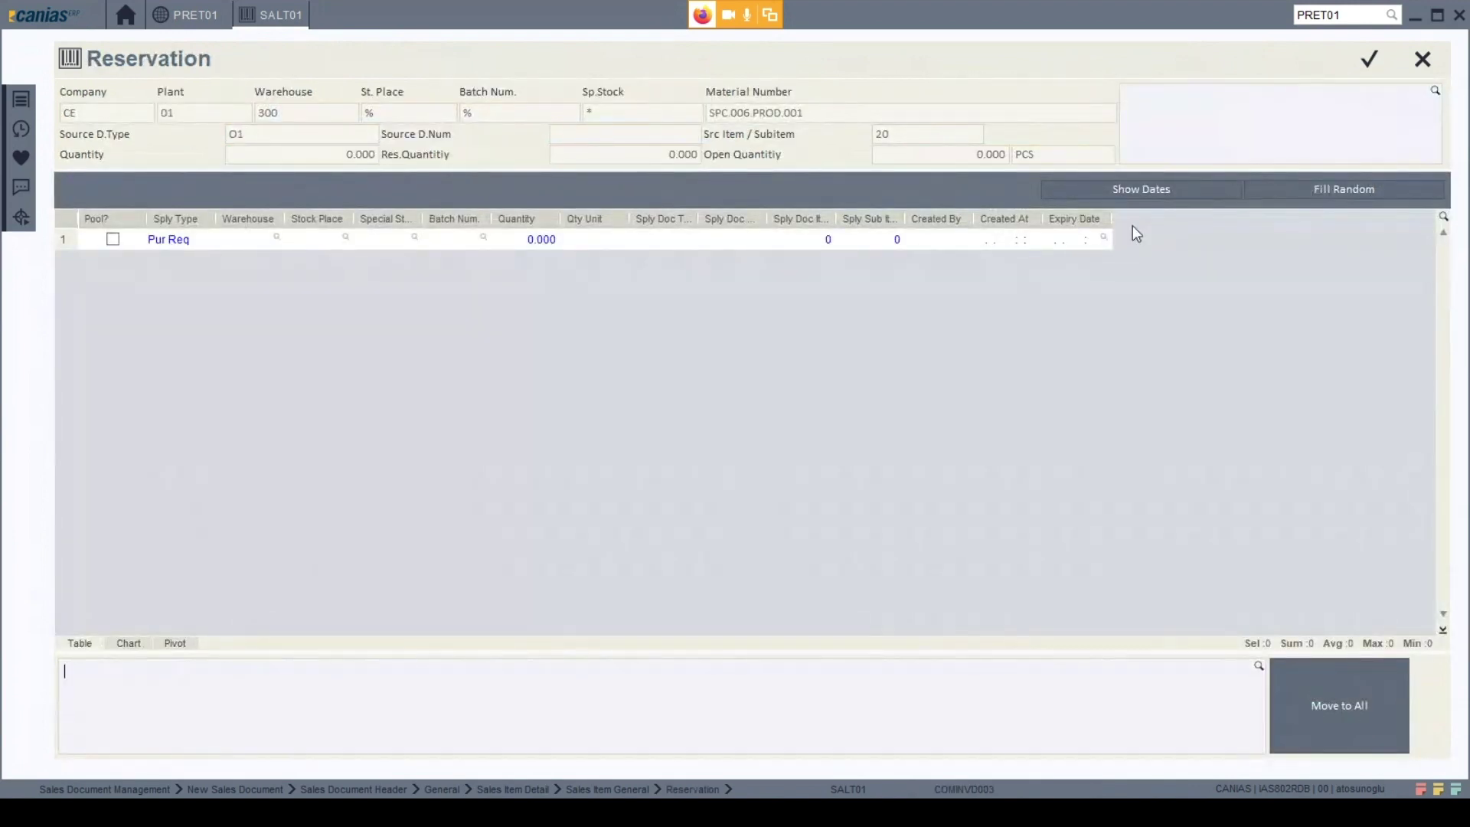
click(273, 238)
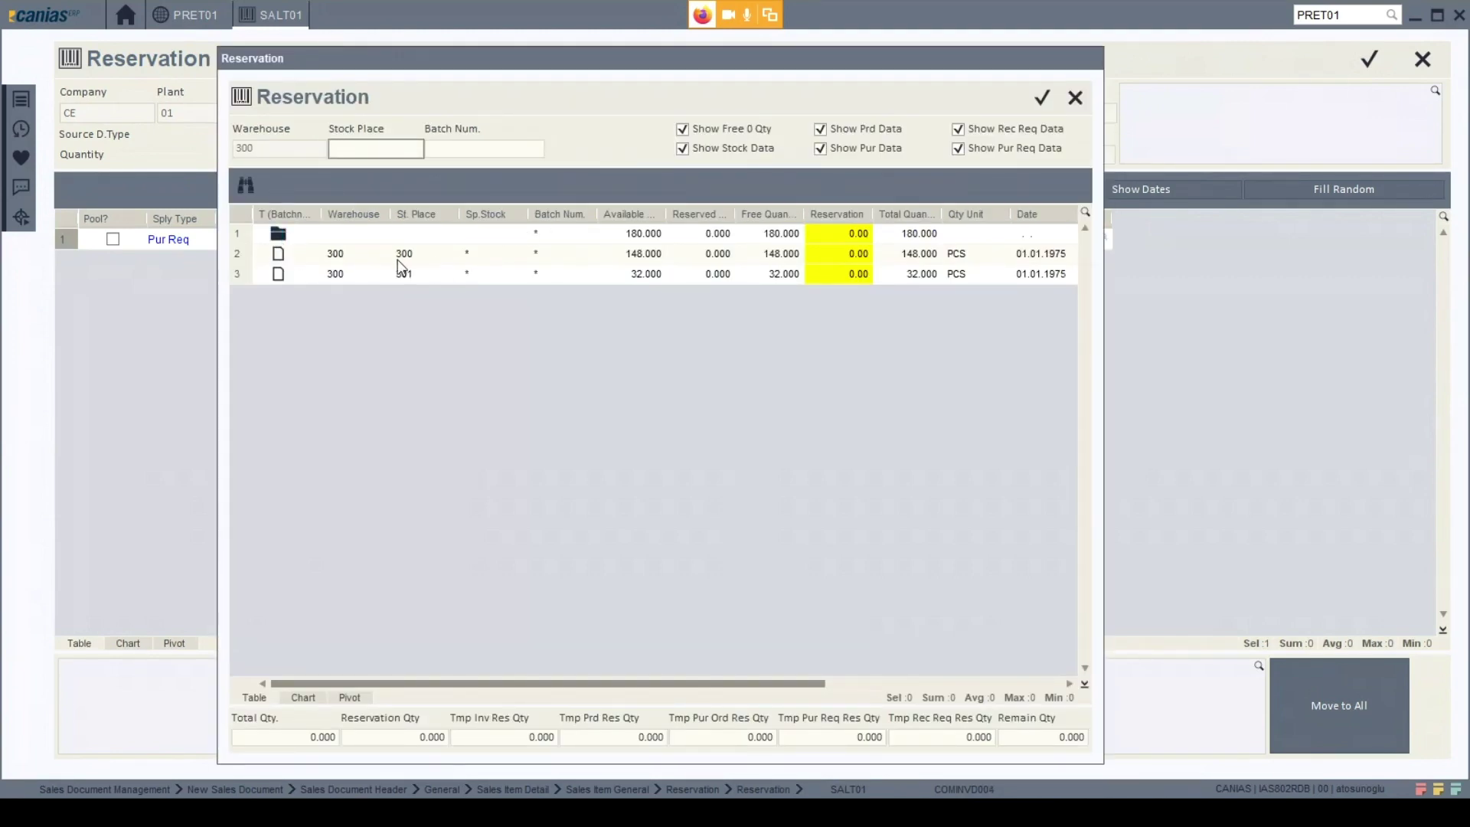
click(835, 256)
text(2)
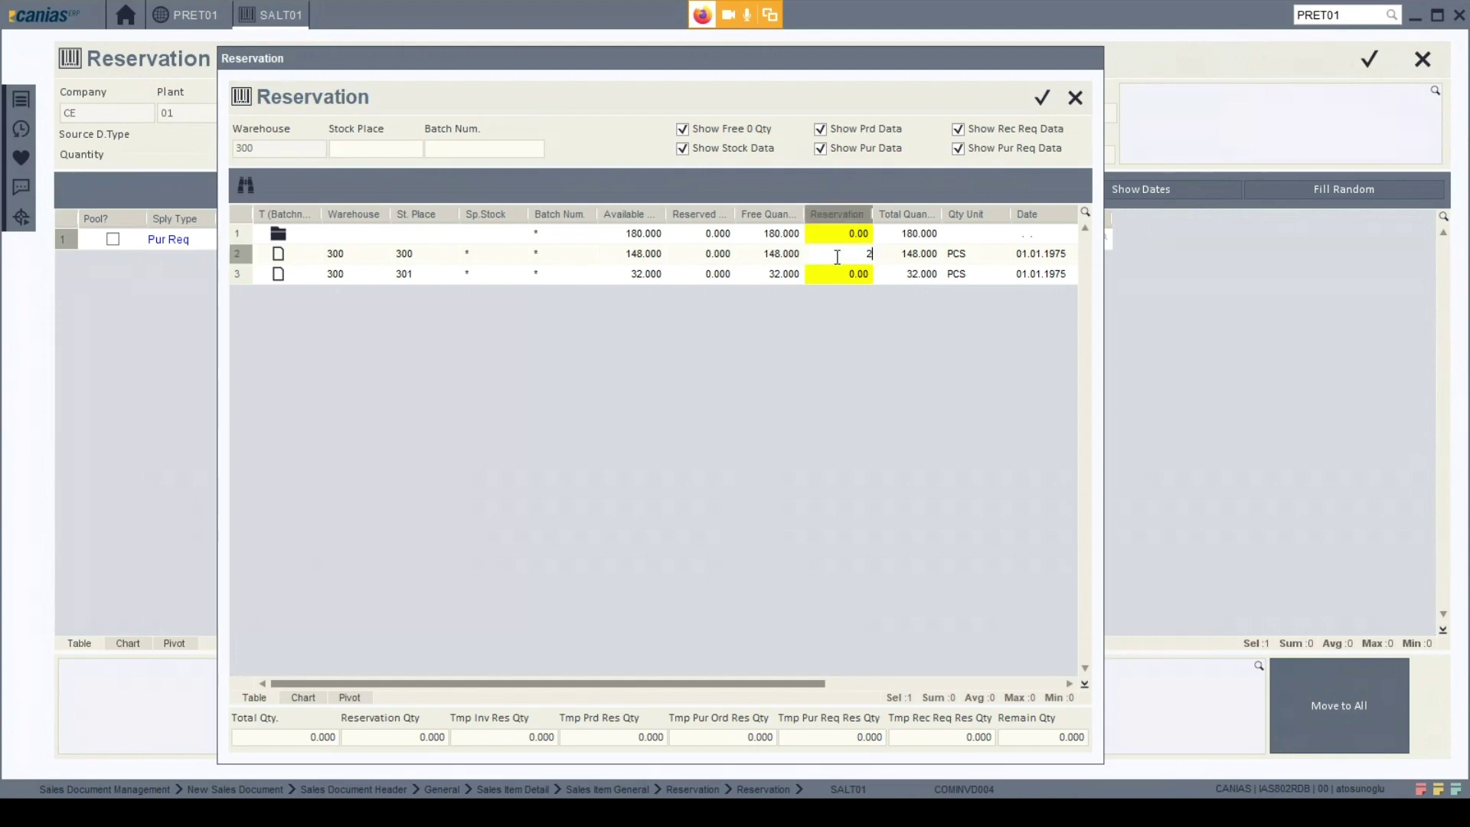
key(Tab)
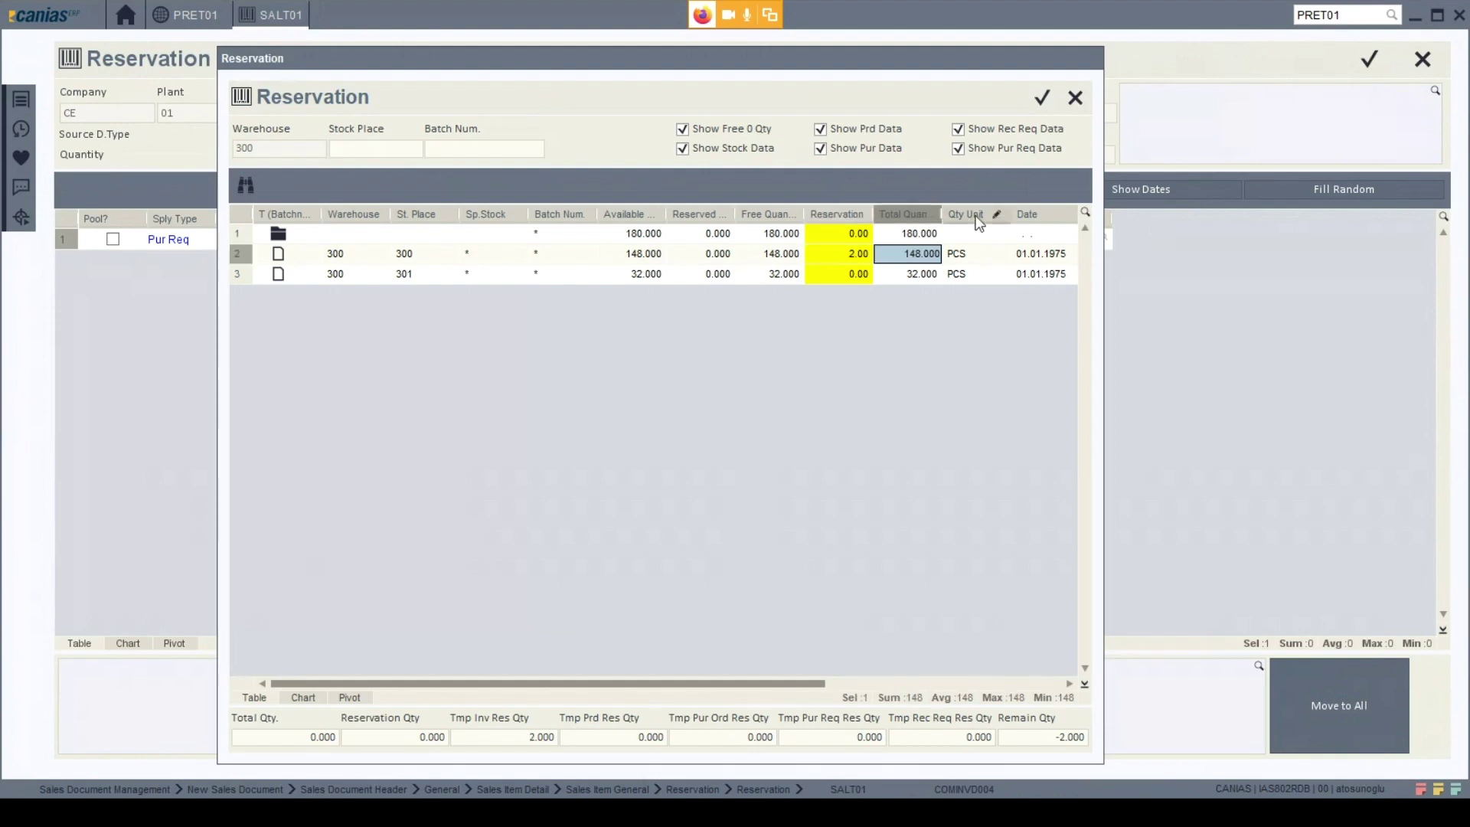
click(1042, 97)
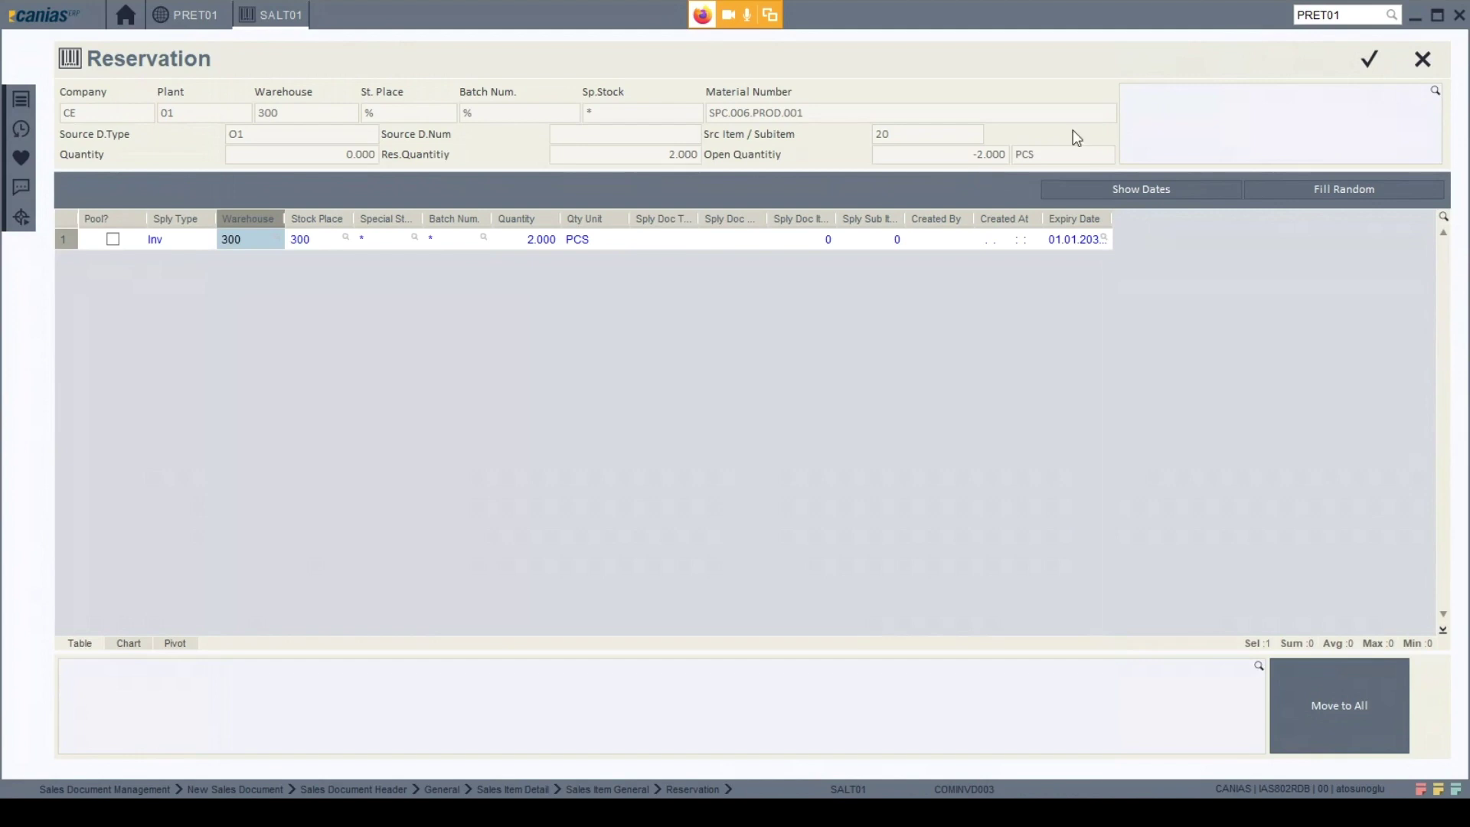
click(1369, 59)
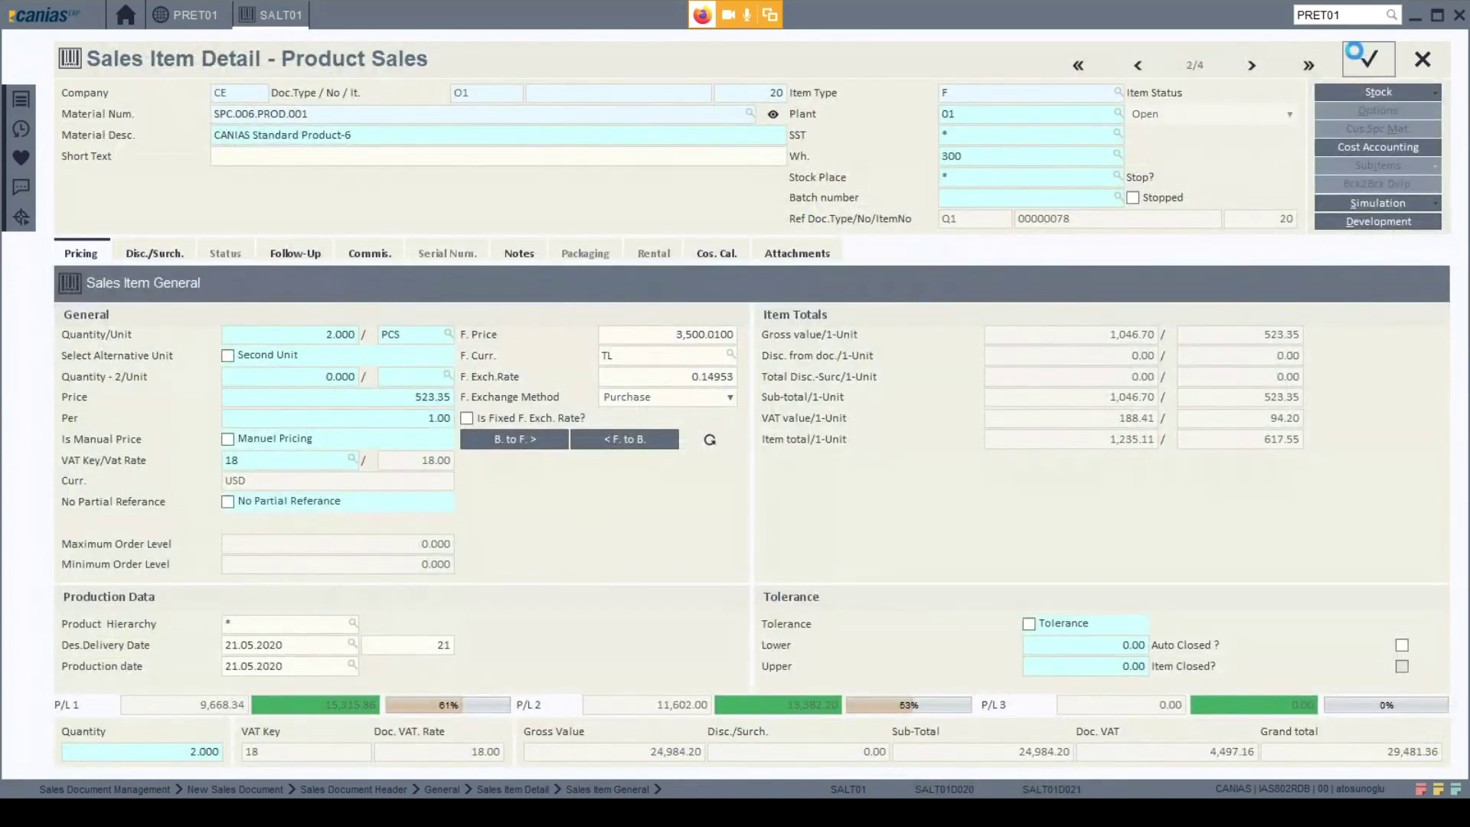
Confirm the item details, save the sales order and start its SALPROFIT approval process without a description.
click(1357, 57)
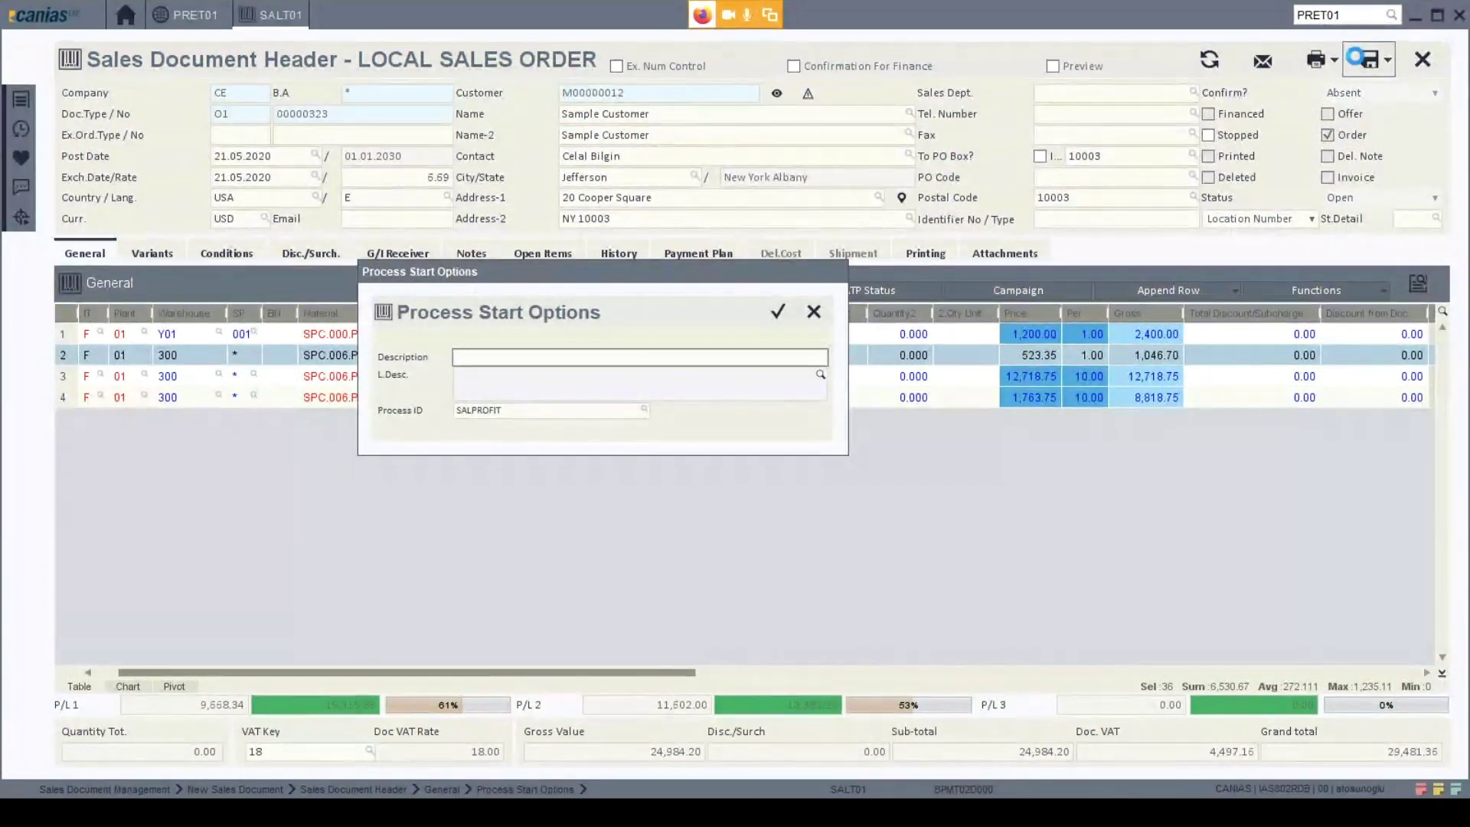
click(779, 310)
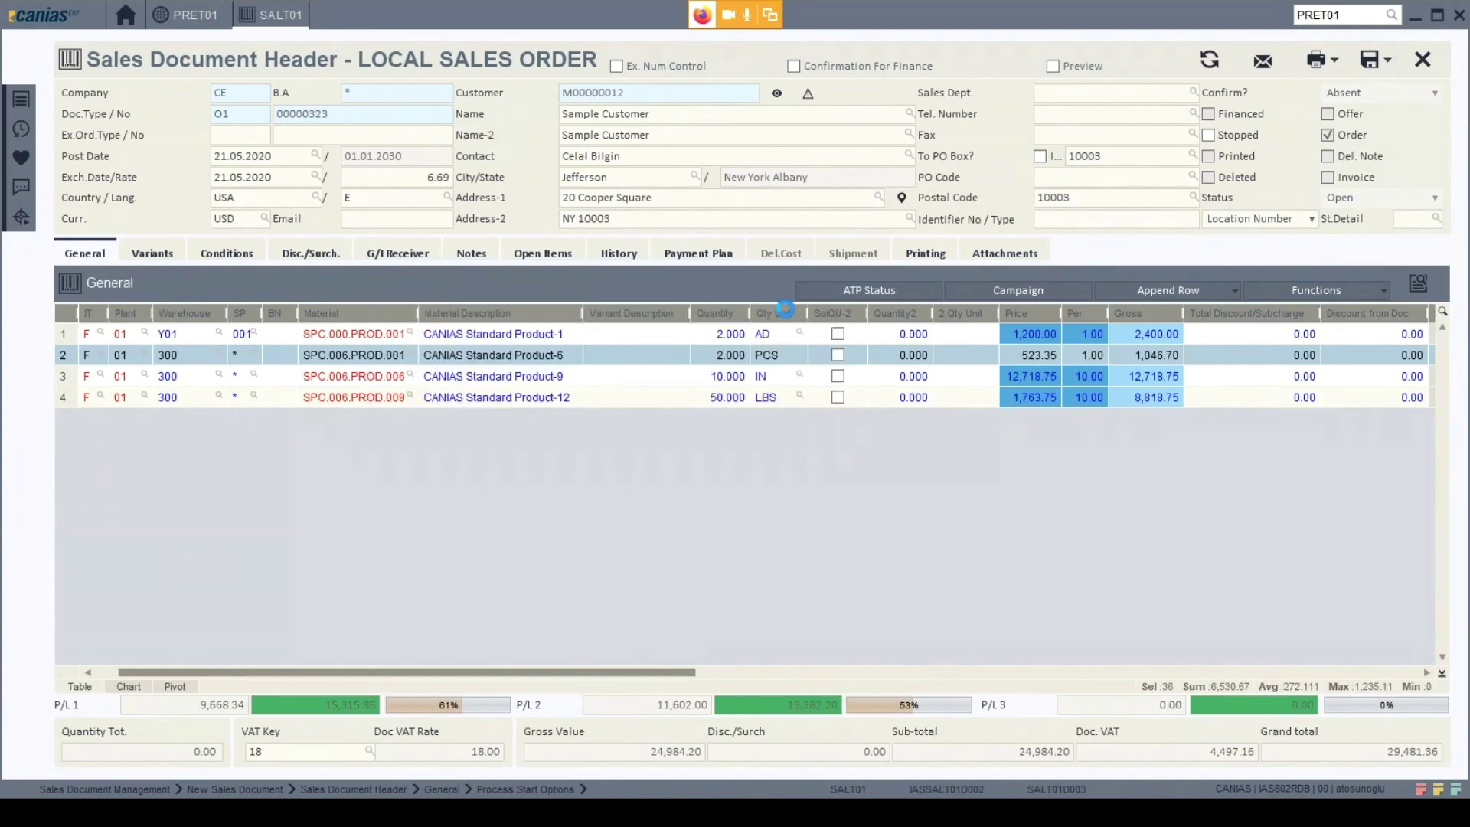
click(738, 451)
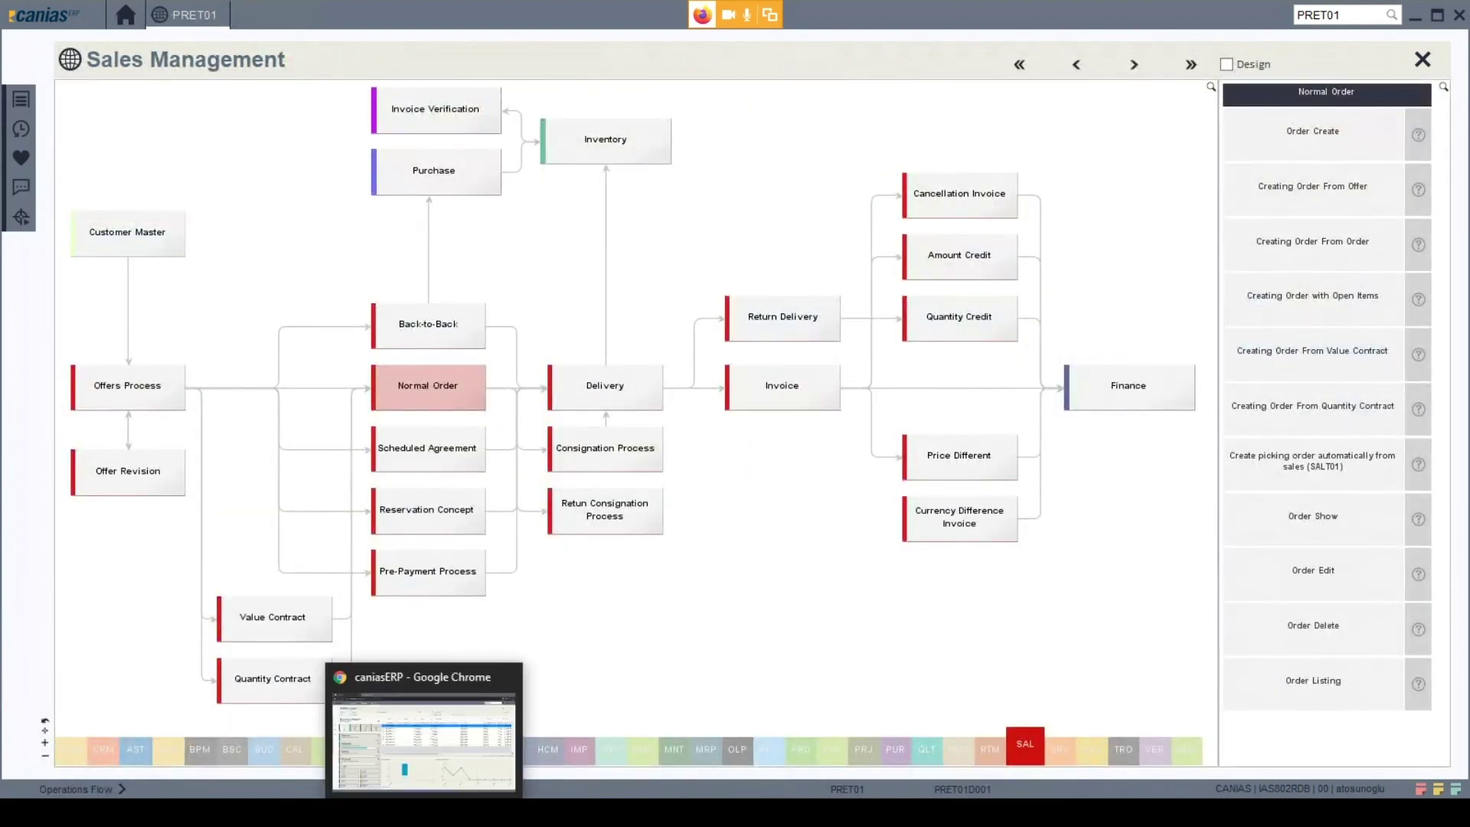
Switch to the BPM Cockpit, refresh the process instances and approve the approval activity of the newest running SALPROFIT instance.
click(428, 812)
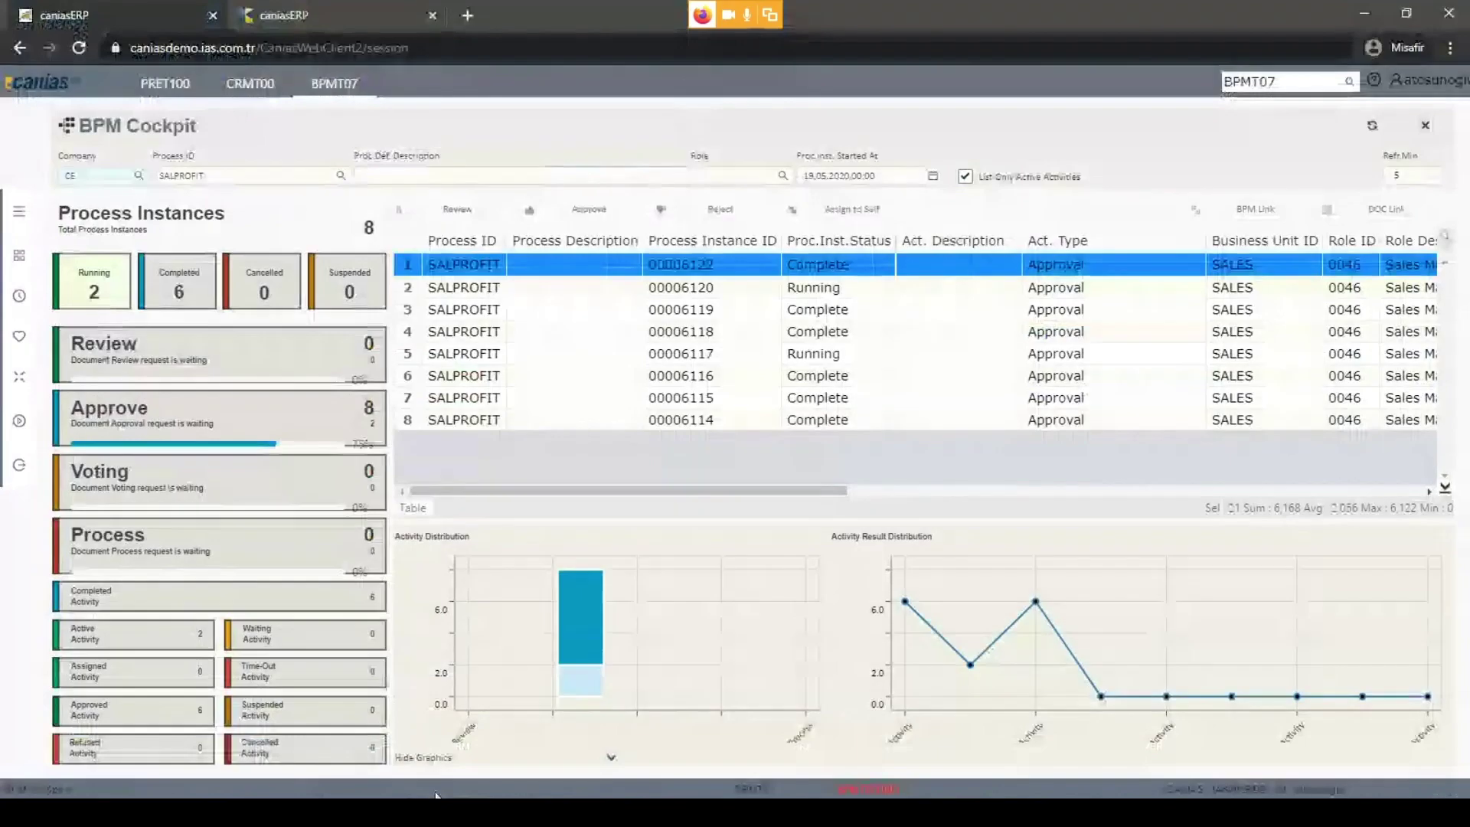
click(1371, 127)
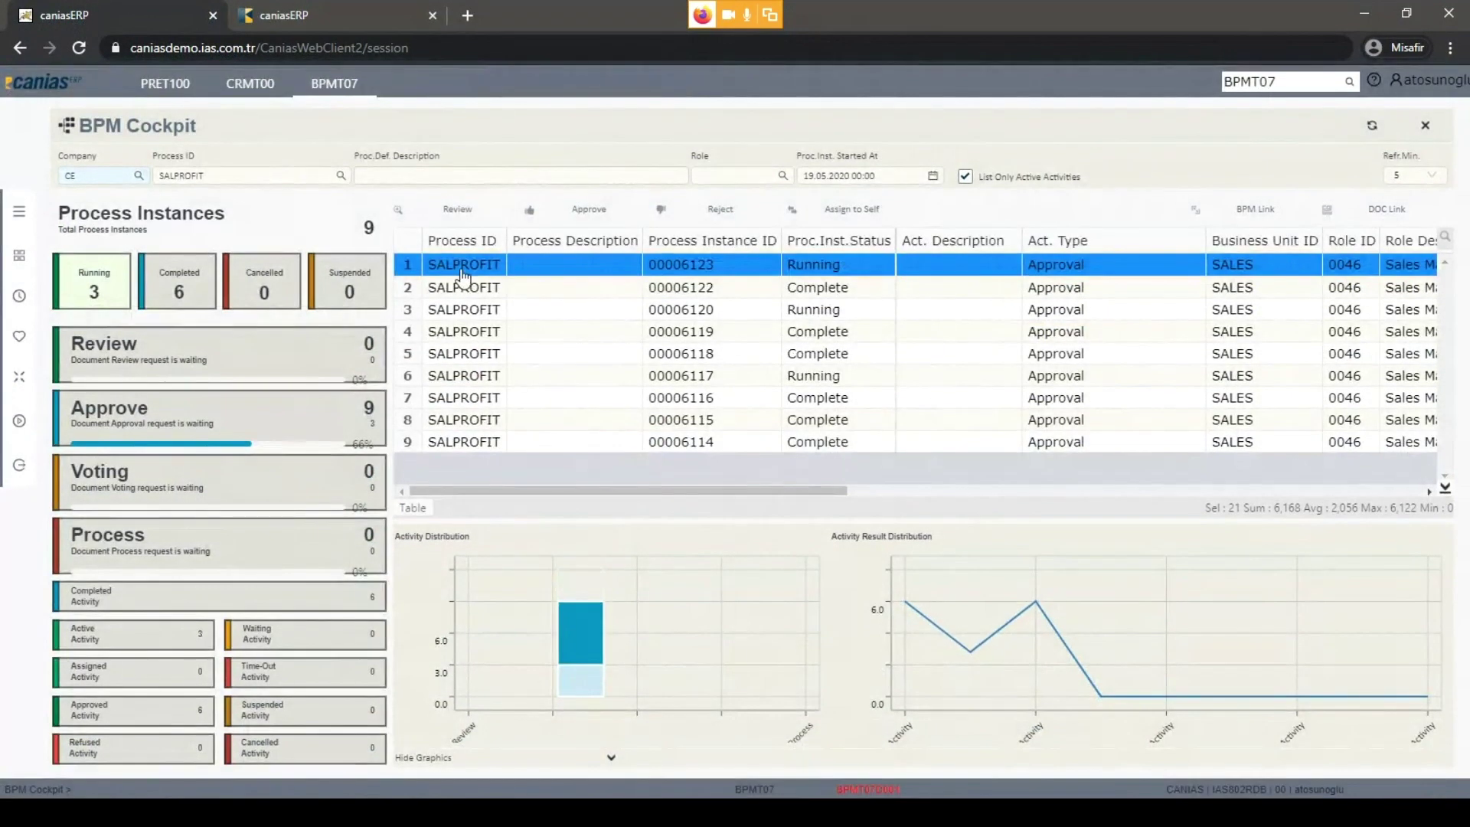
click(407, 268)
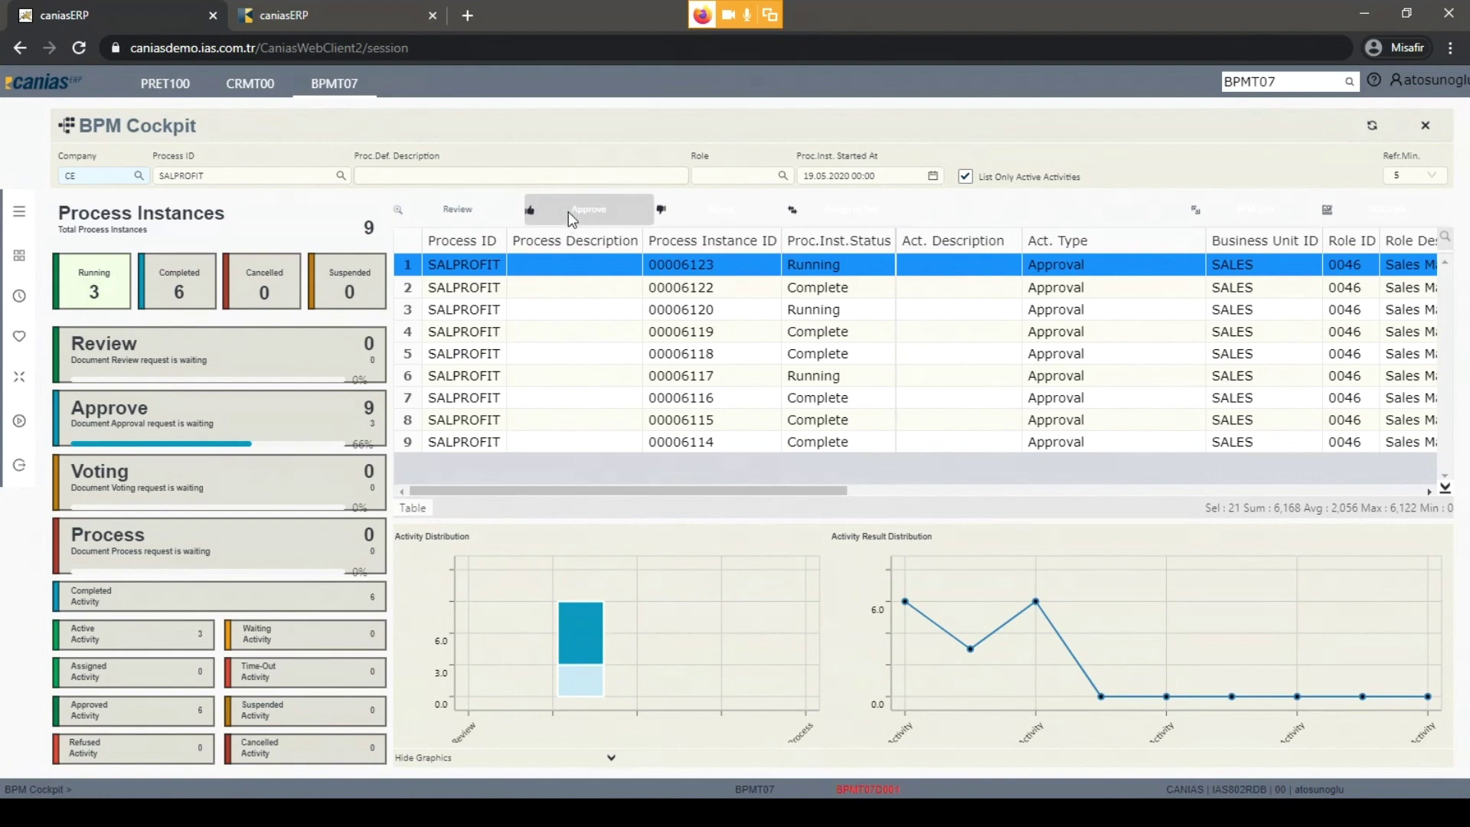
click(571, 217)
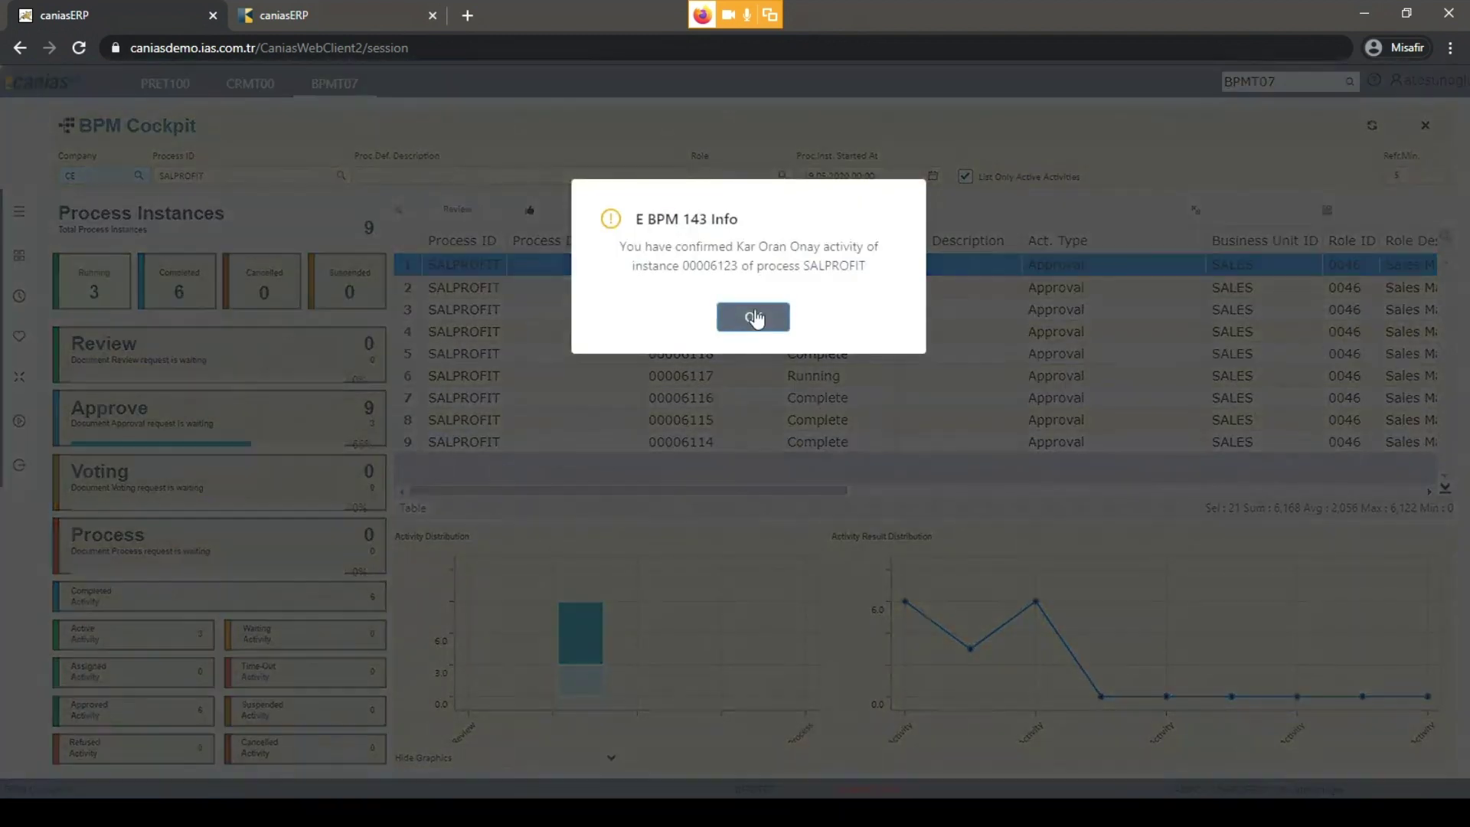
click(753, 317)
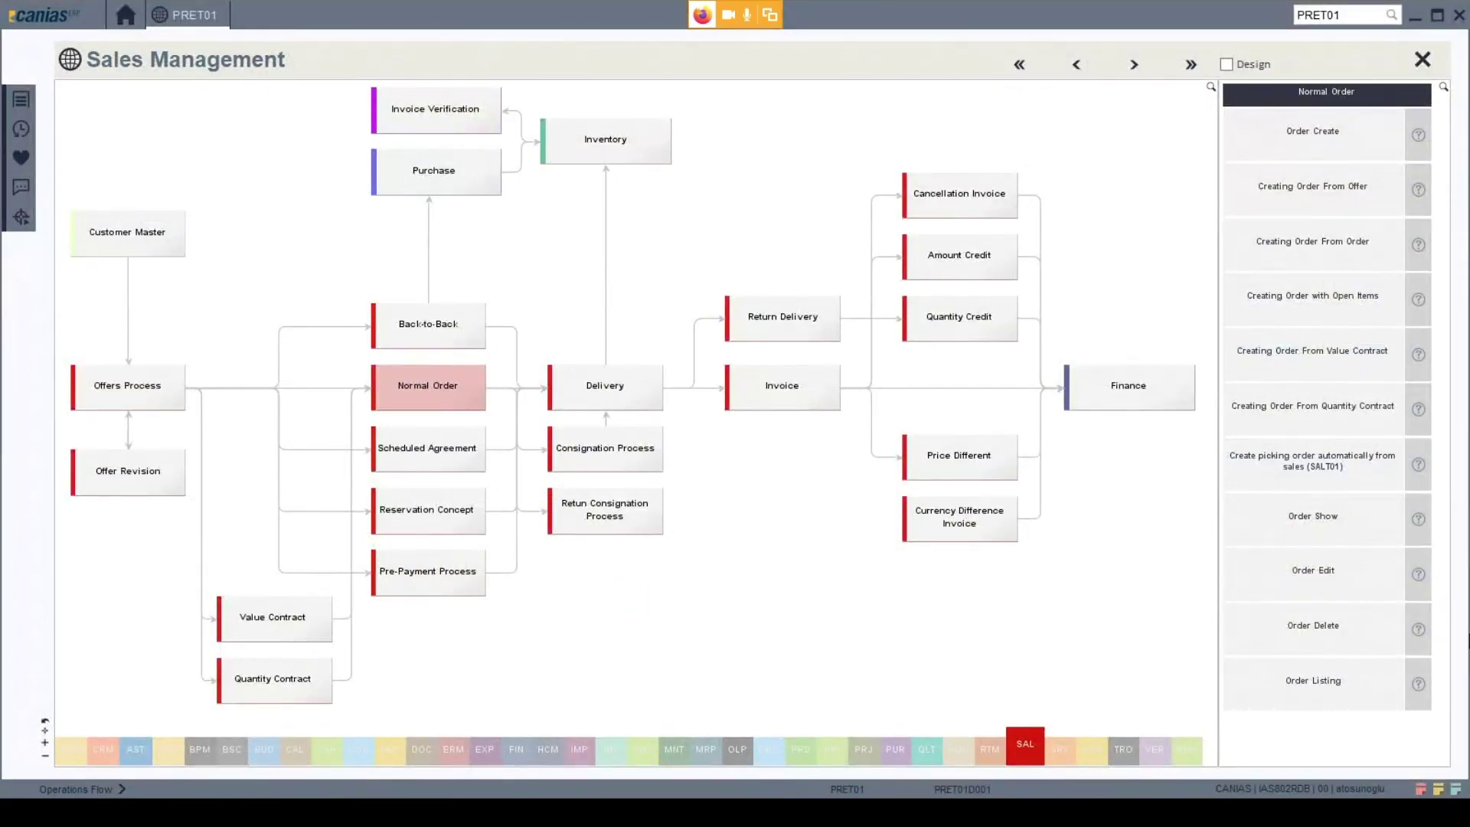
List the O1 orders valid from and until 21.05.2020, display the listed order to check its confirmation status, and close both views.
click(1228, 666)
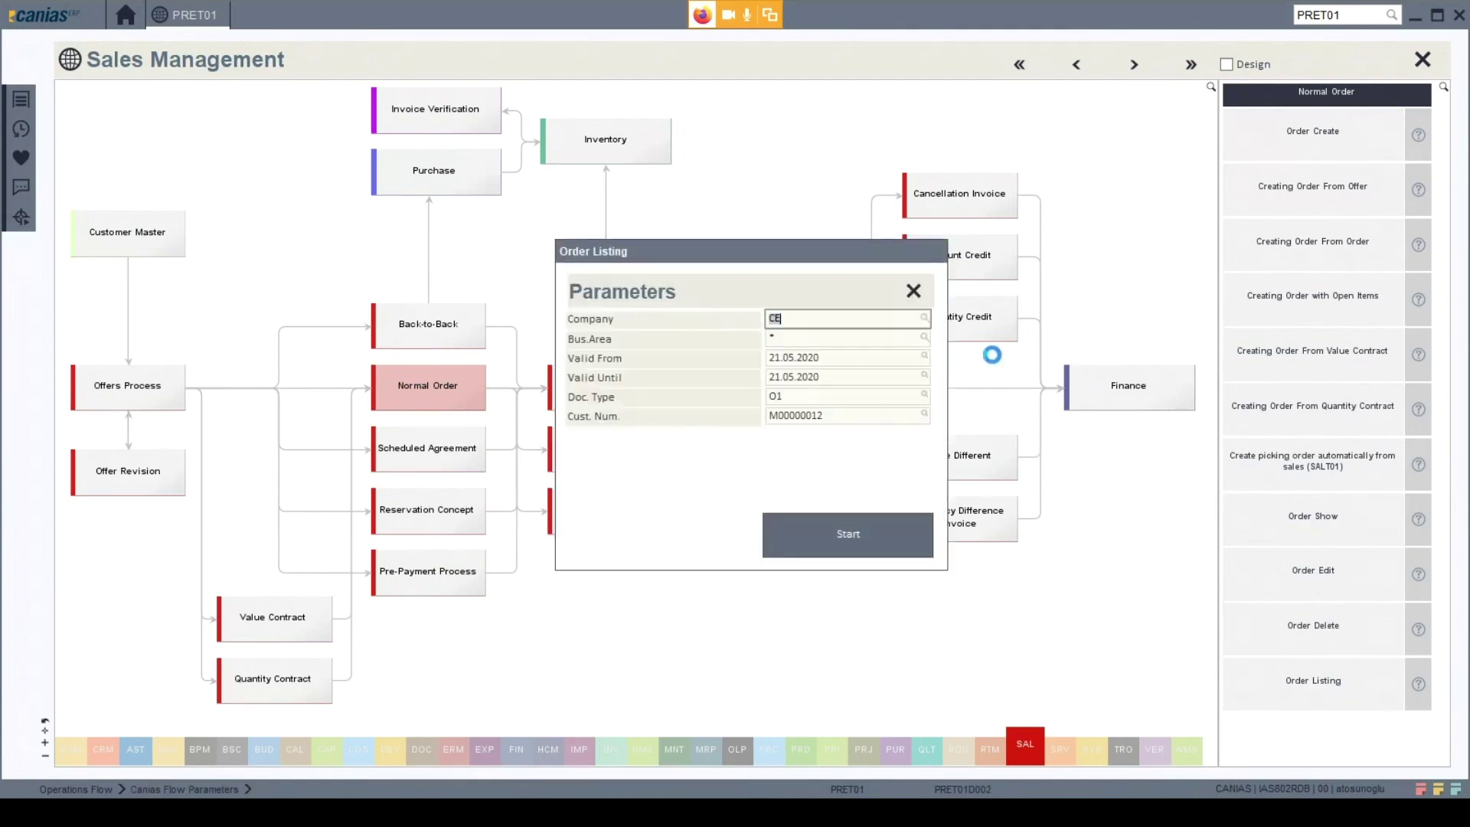
click(827, 536)
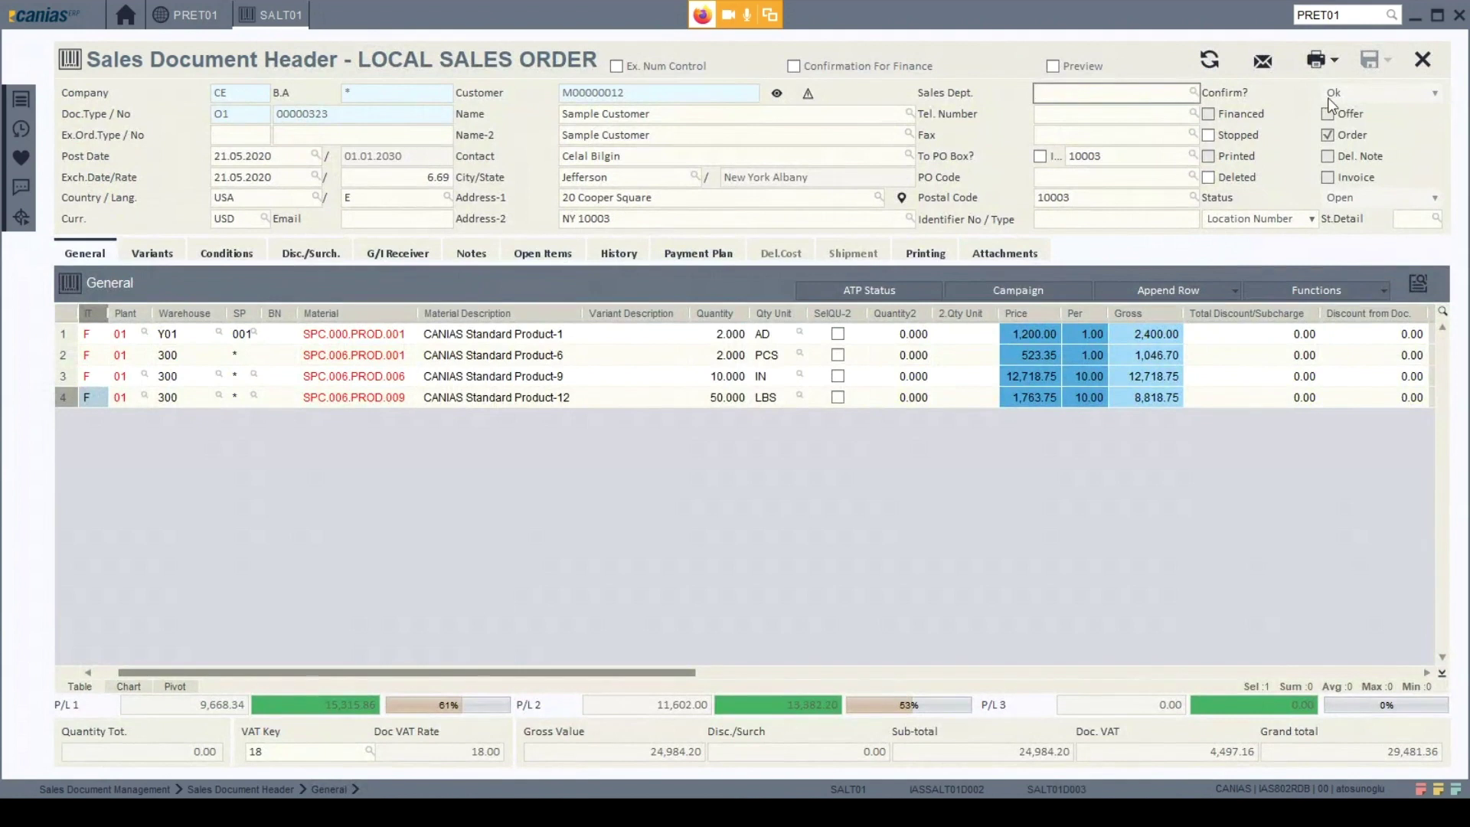
click(1422, 65)
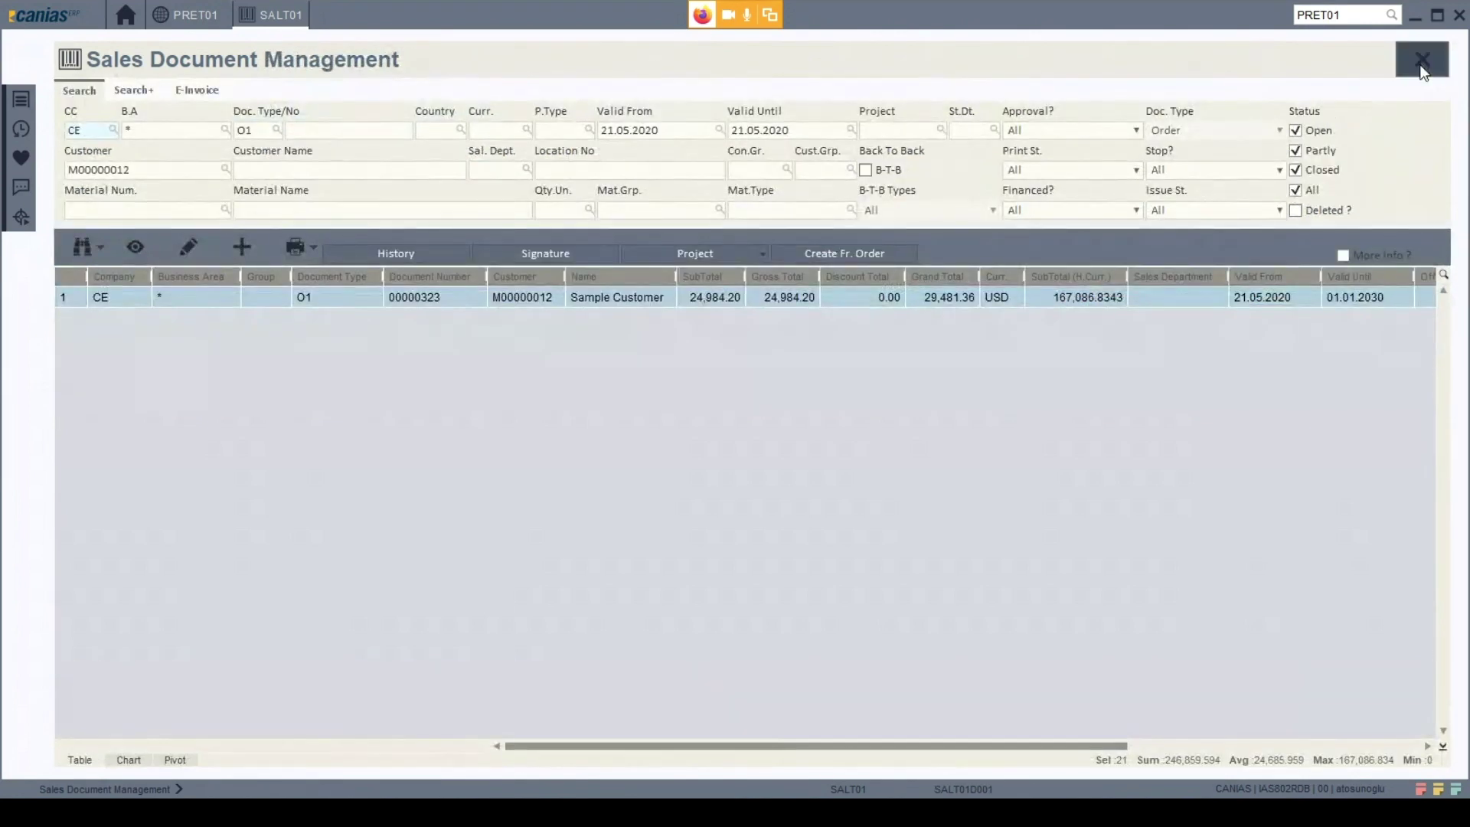
click(1422, 65)
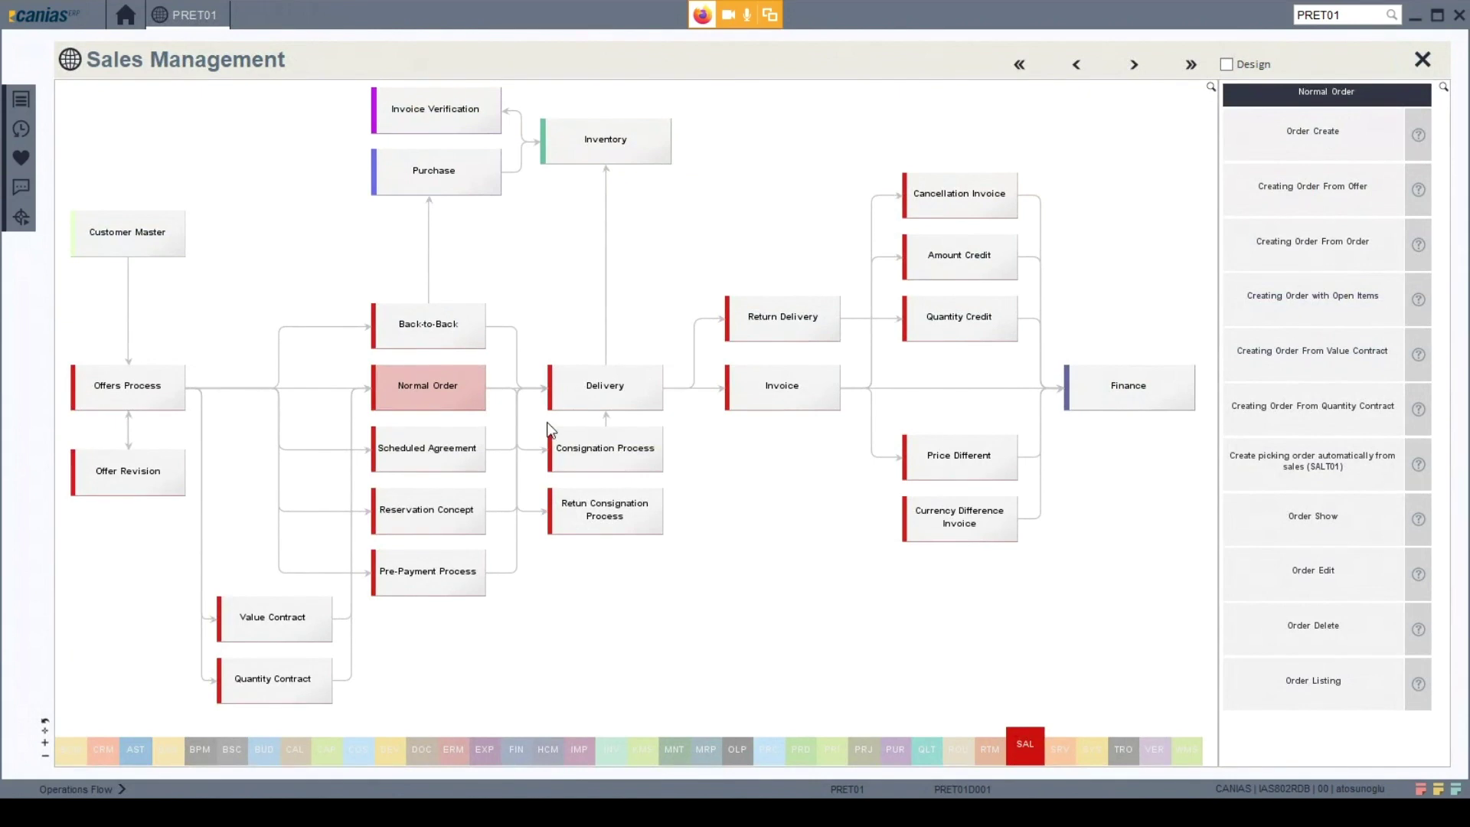
Create a new automatic delivery note with document type D2 for the preset customer from the Delivery process.
click(592, 393)
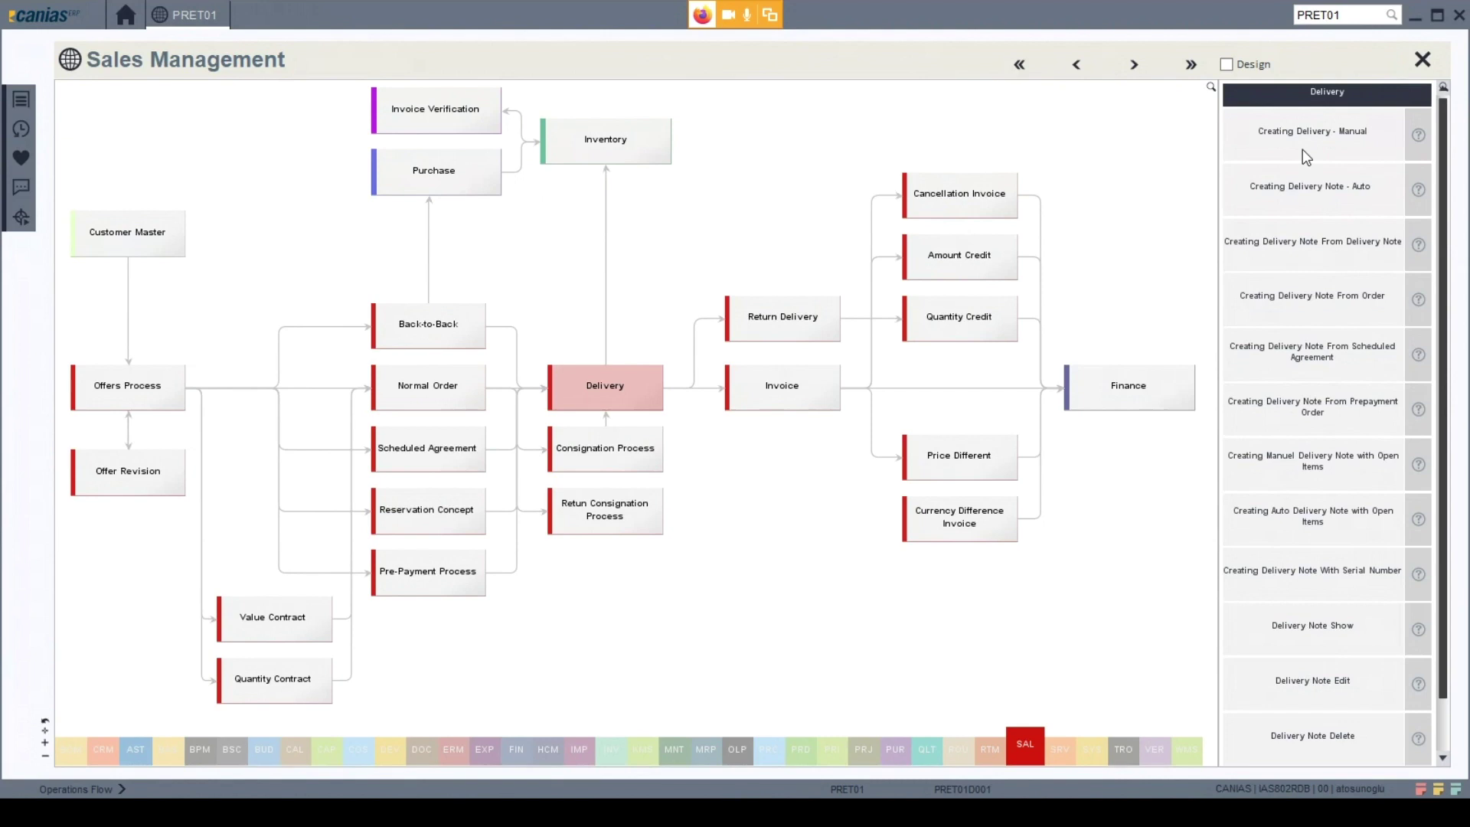
click(1288, 191)
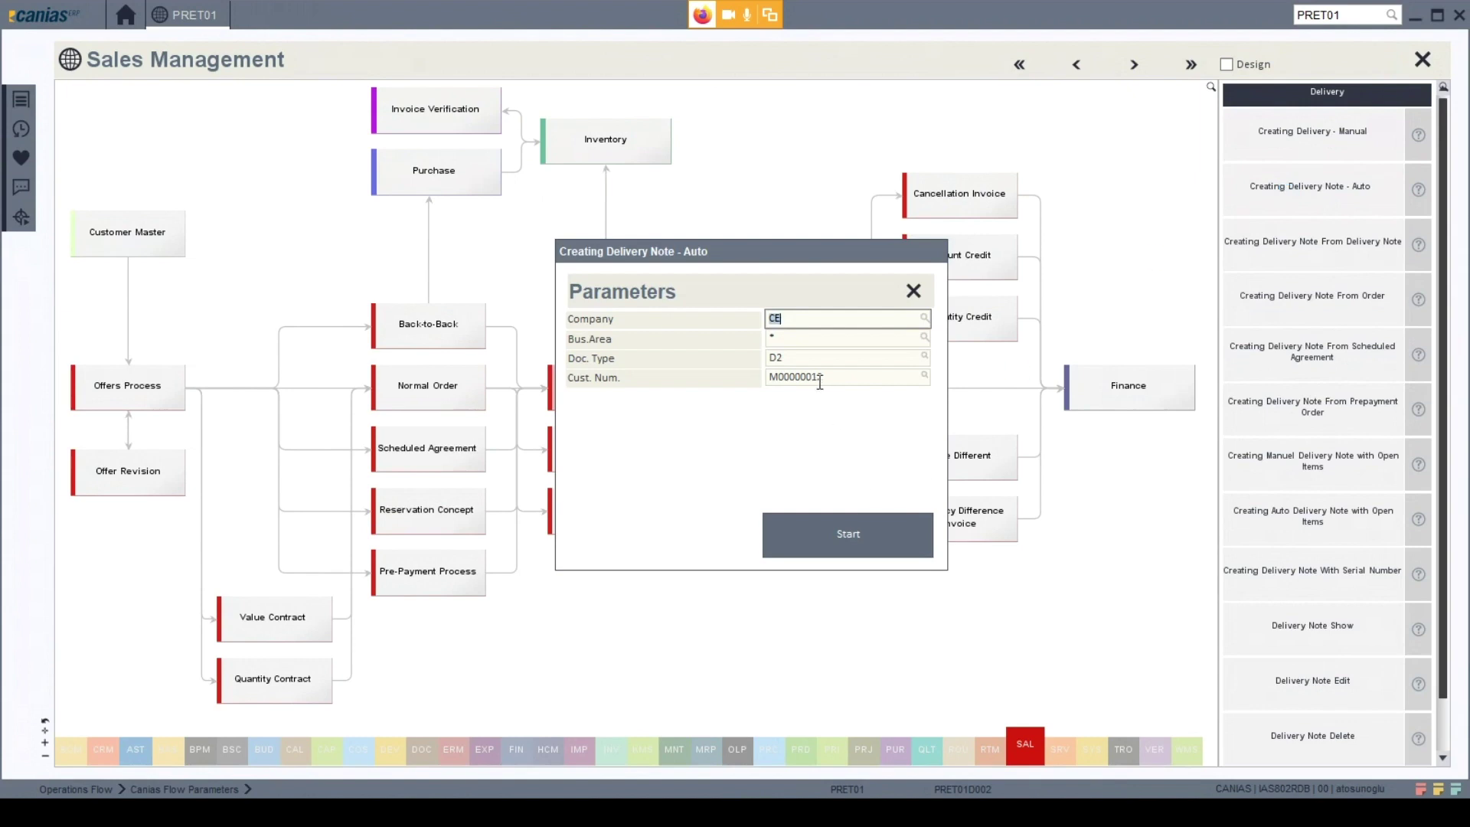
click(881, 539)
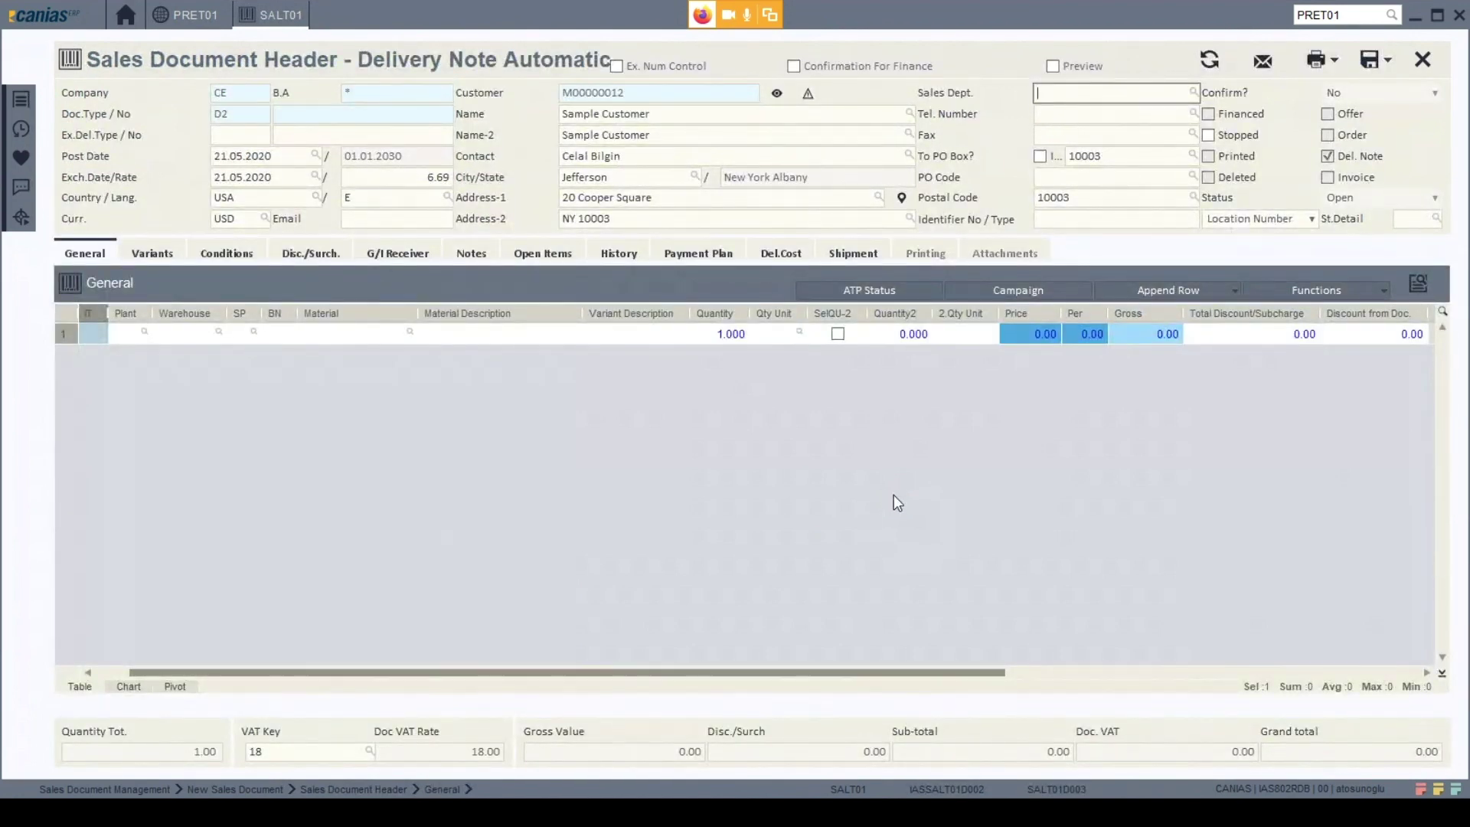
Search the customer's open items and copy all four O1 order items into the delivery note's general item list.
click(565, 252)
click(1422, 284)
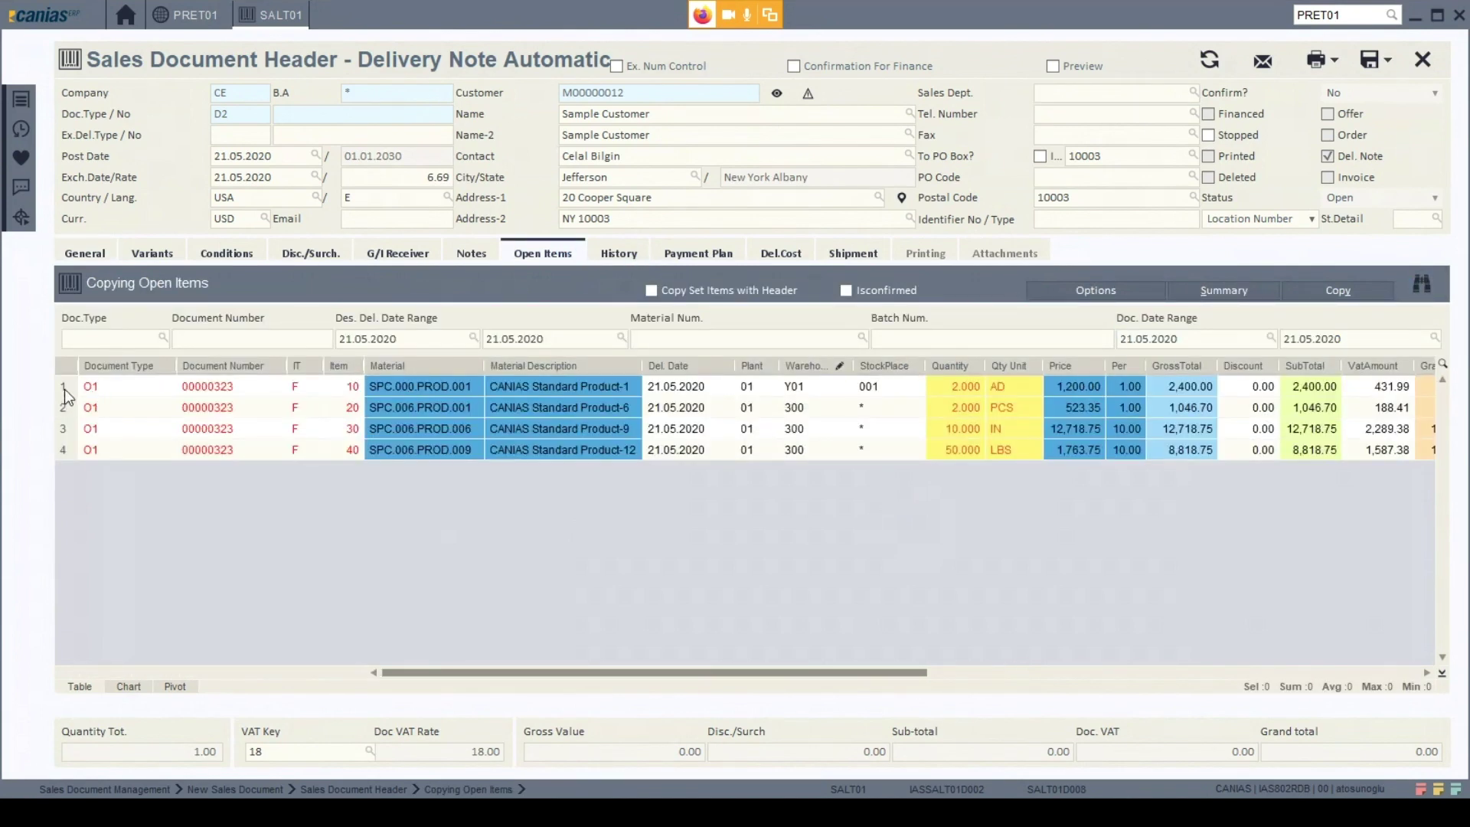
drag(67, 396, 66, 452)
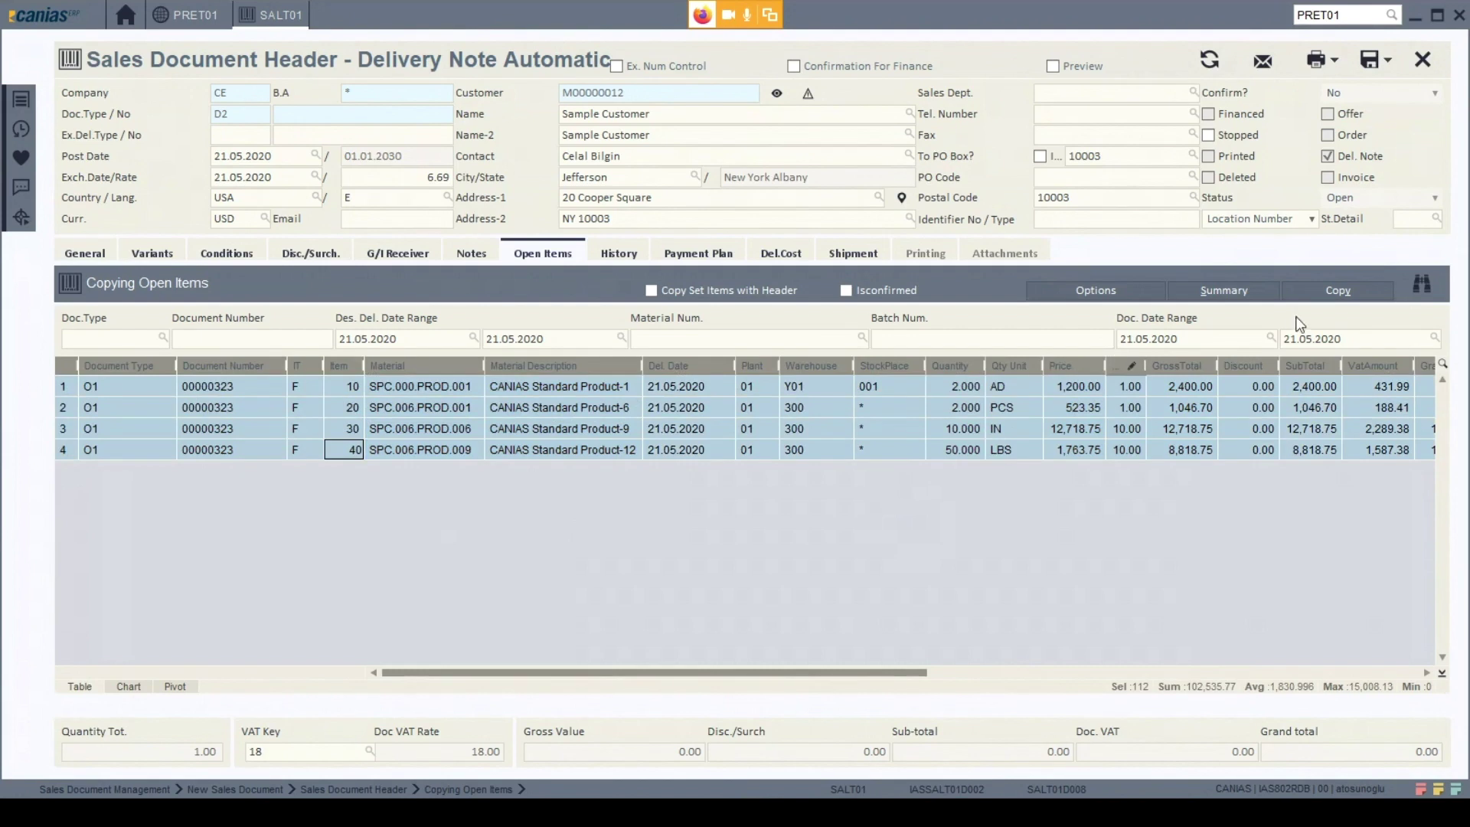
click(1364, 299)
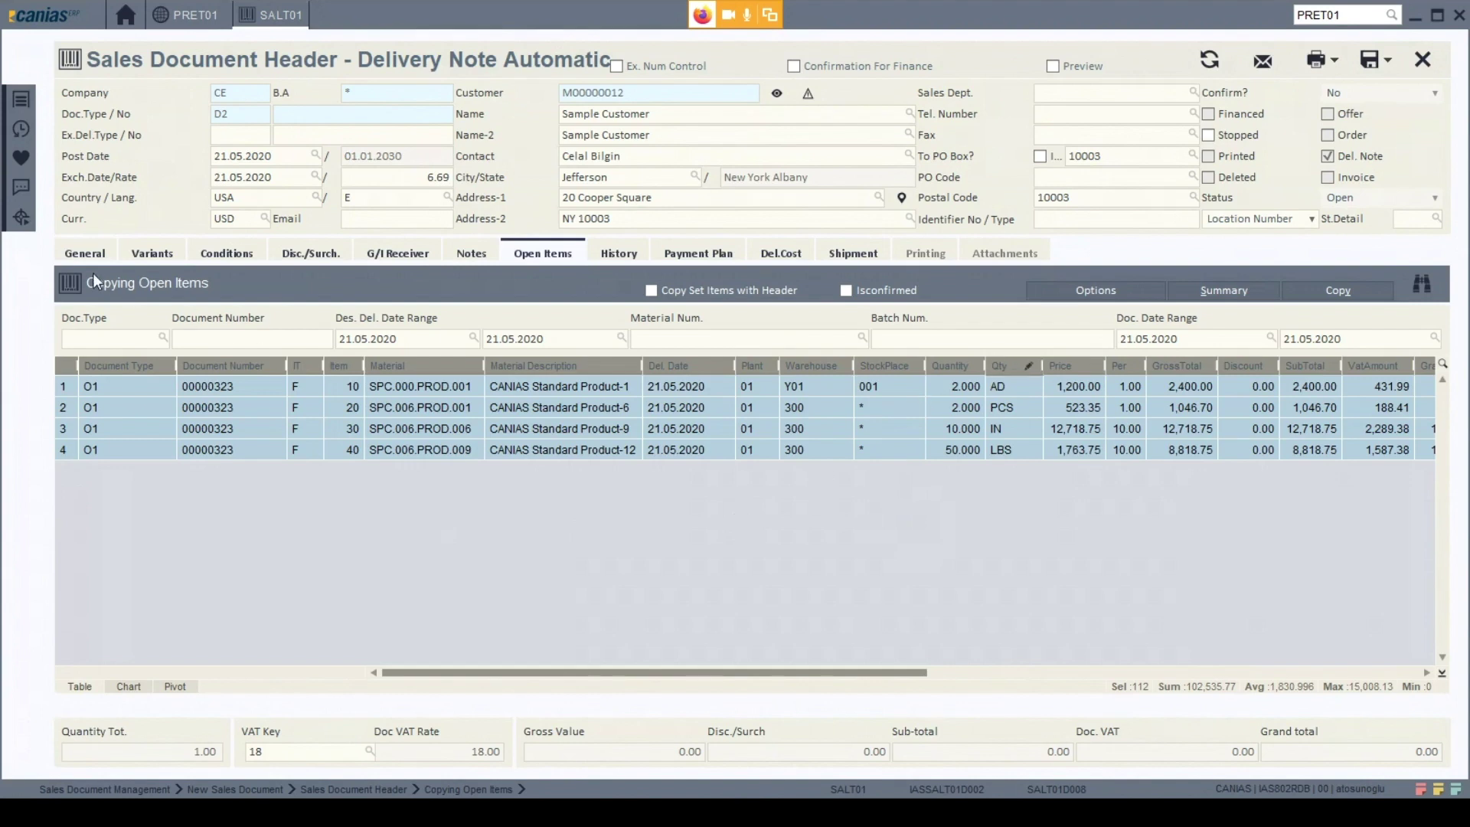
click(82, 251)
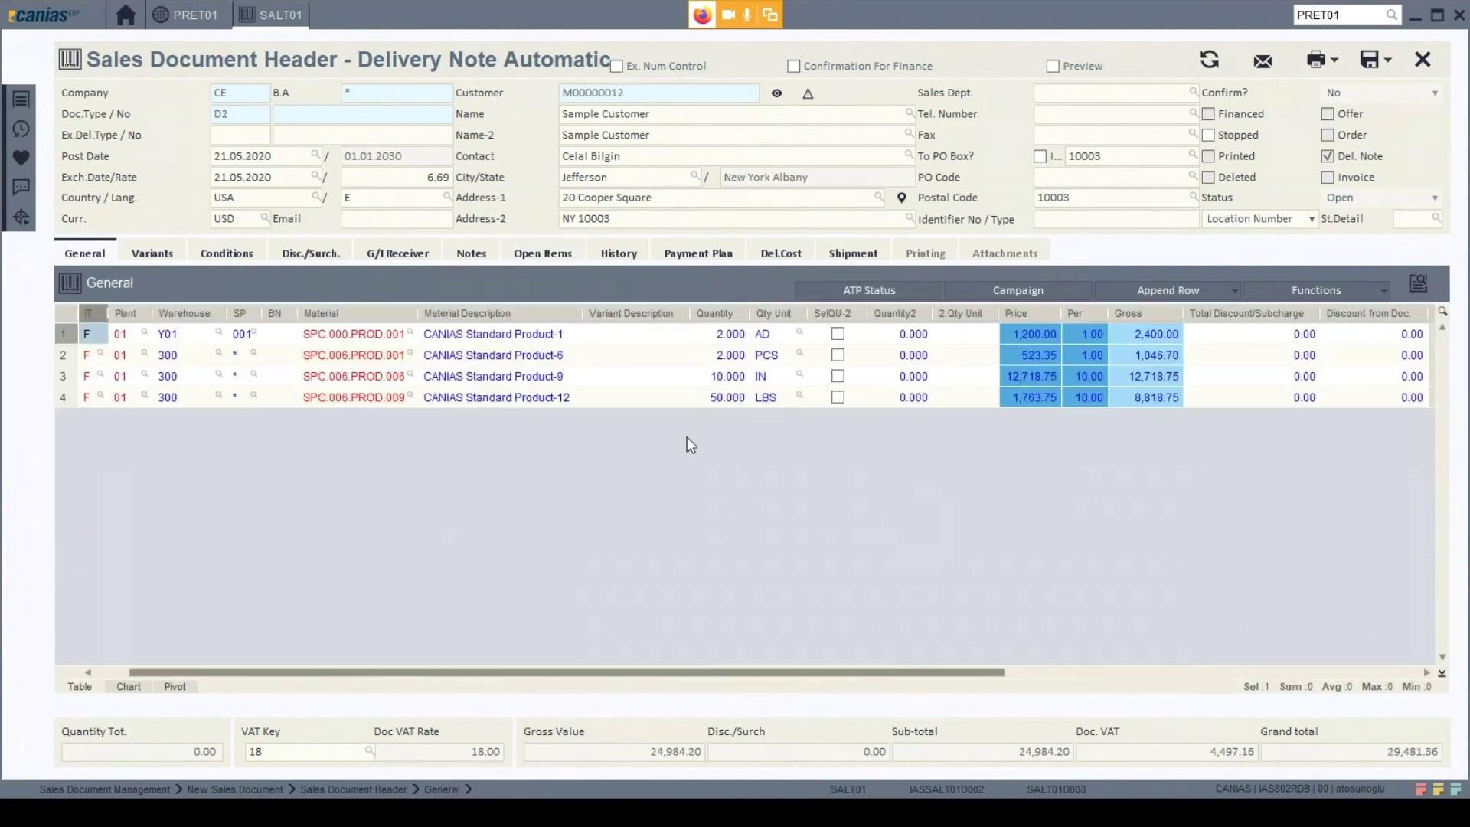
Save the automatic delivery note and acknowledge the messages until the document closes.
click(1369, 60)
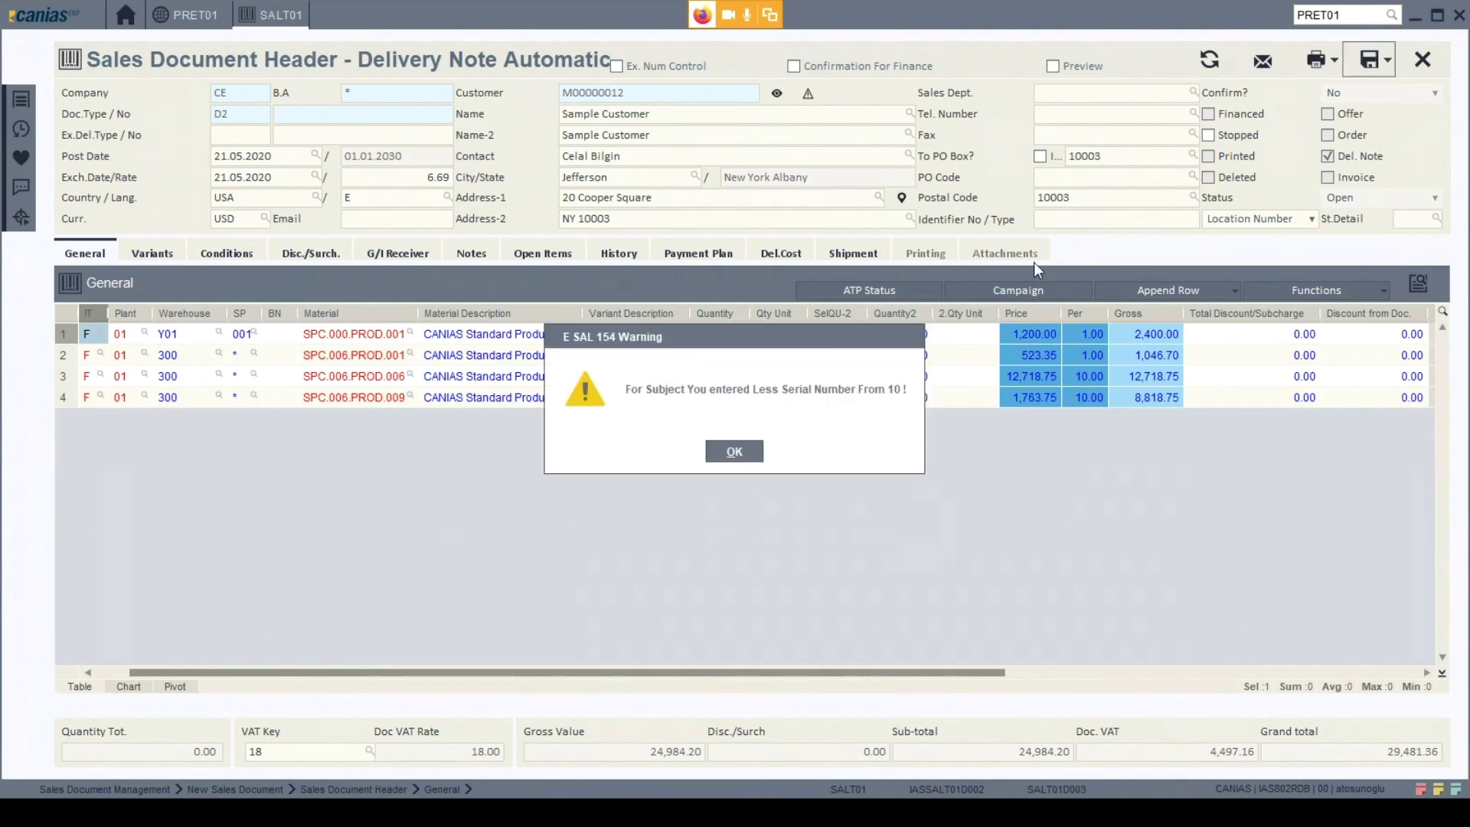
click(734, 452)
click(734, 452)
click(733, 454)
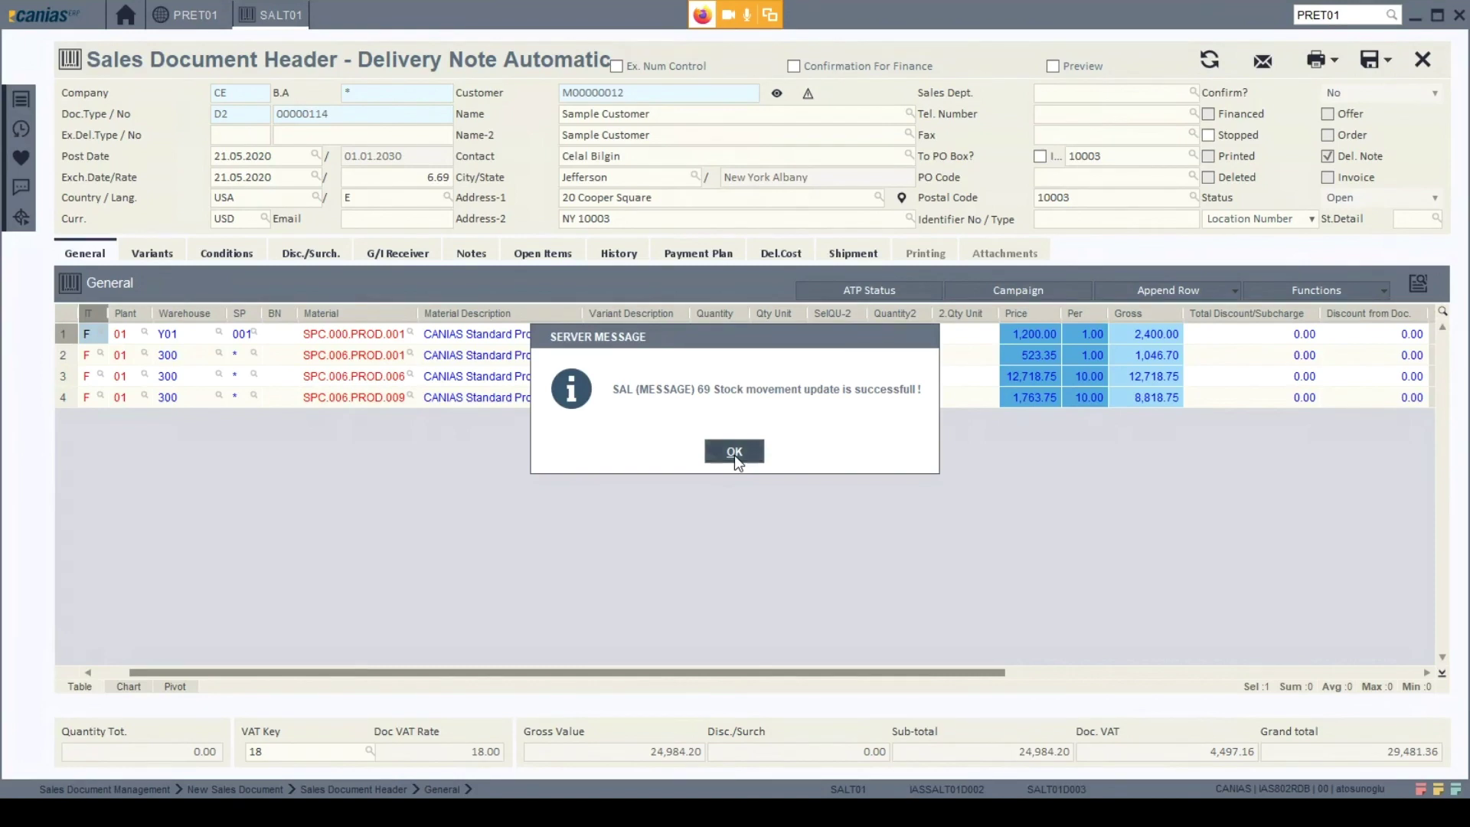
click(734, 452)
click(733, 451)
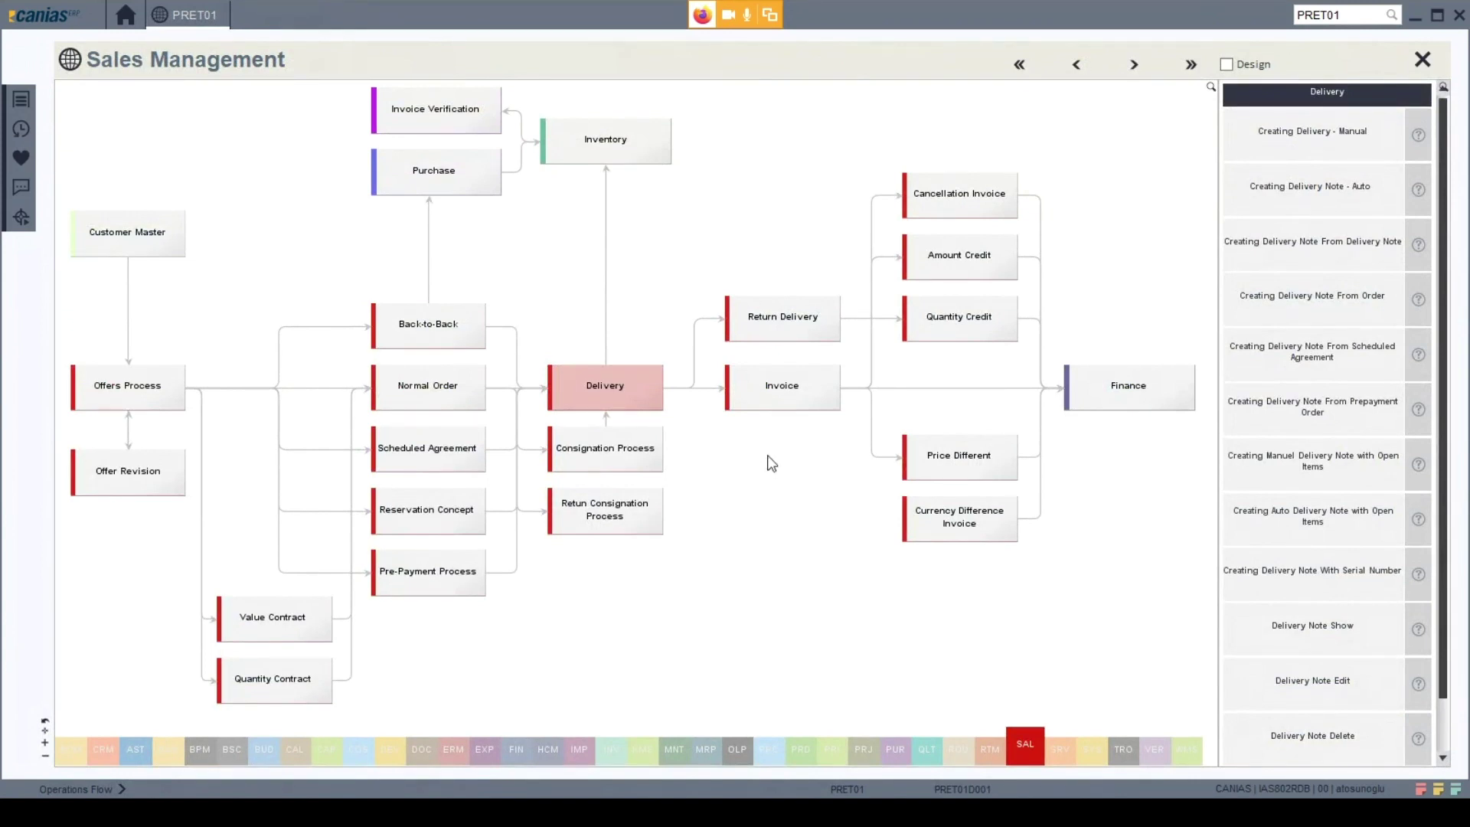
Create a new local invoice with document type I1 for the preset customer from the Invoice process.
click(796, 406)
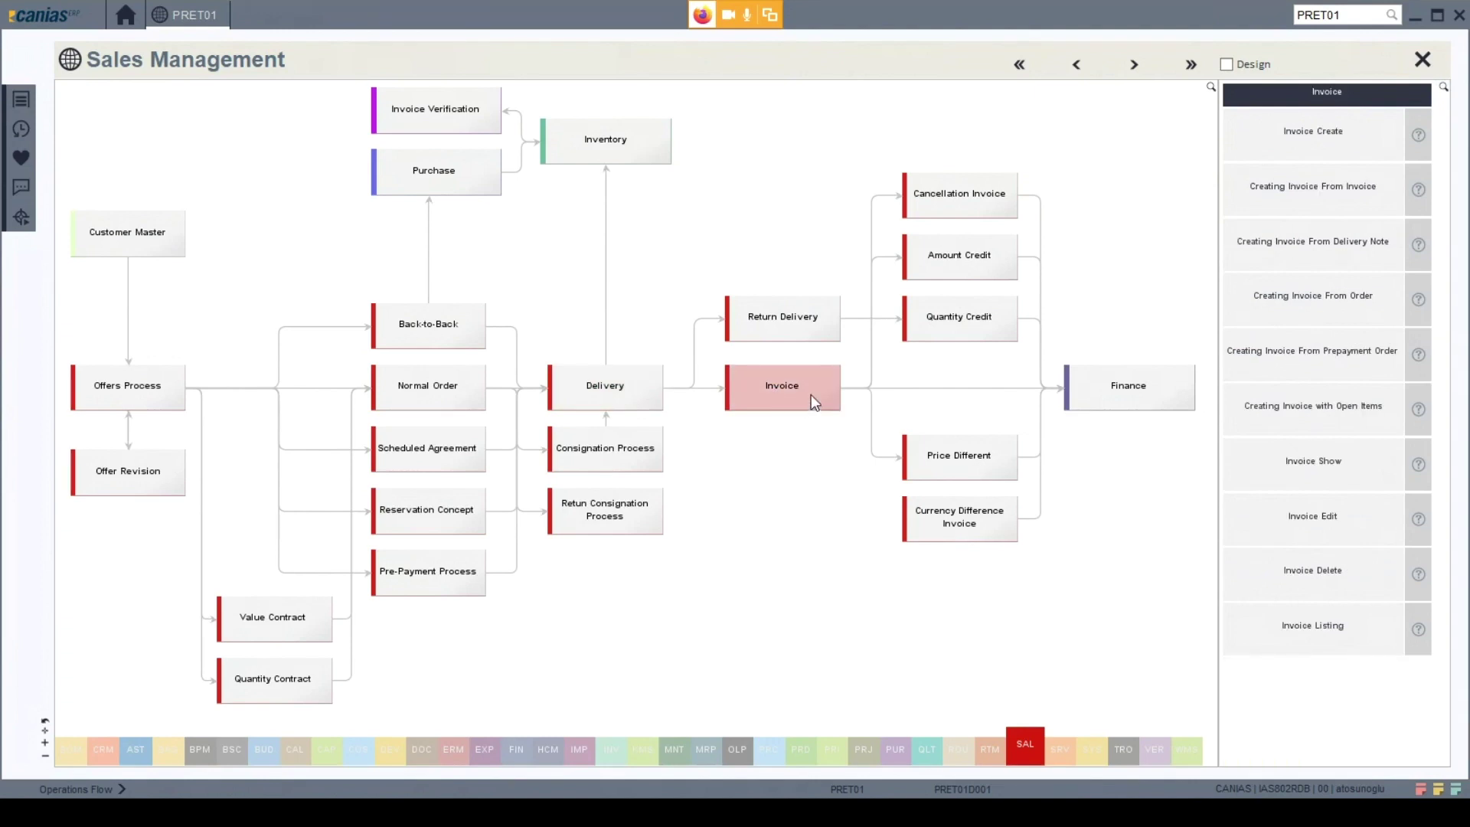
click(1285, 144)
click(846, 524)
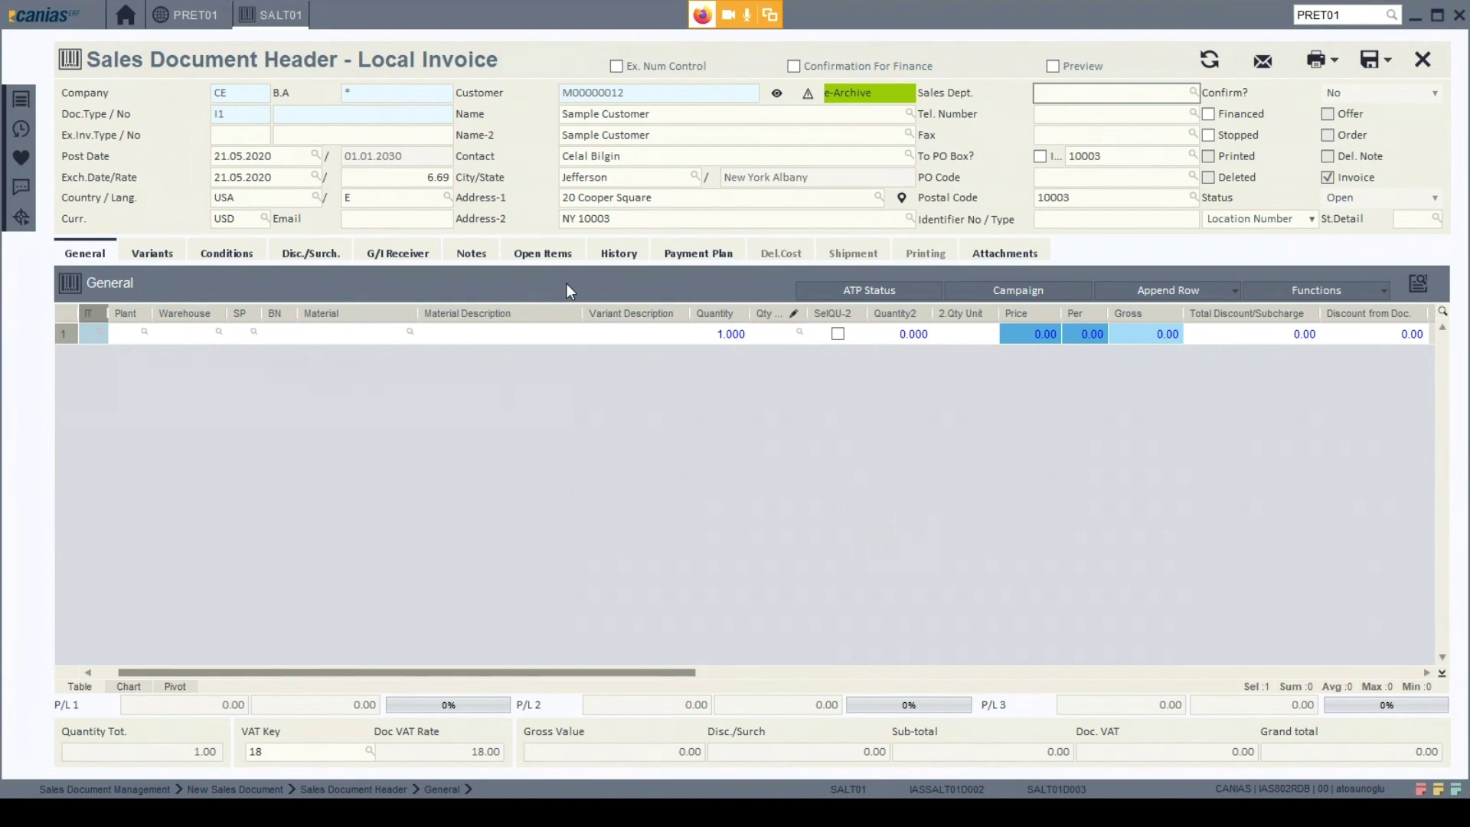
Copy all four open D2 delivery note items into the local invoice and save it.
click(531, 255)
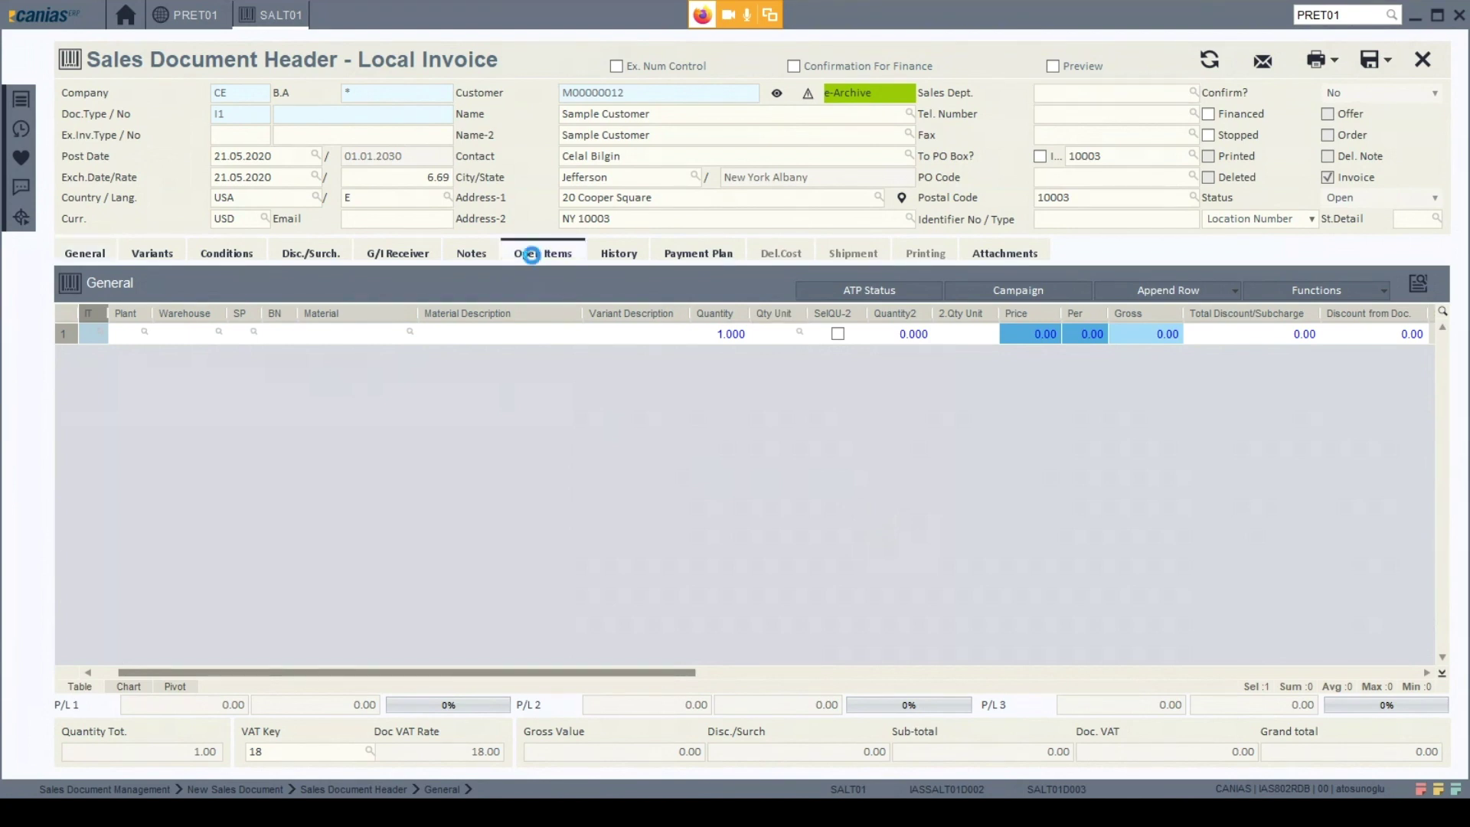
click(1421, 289)
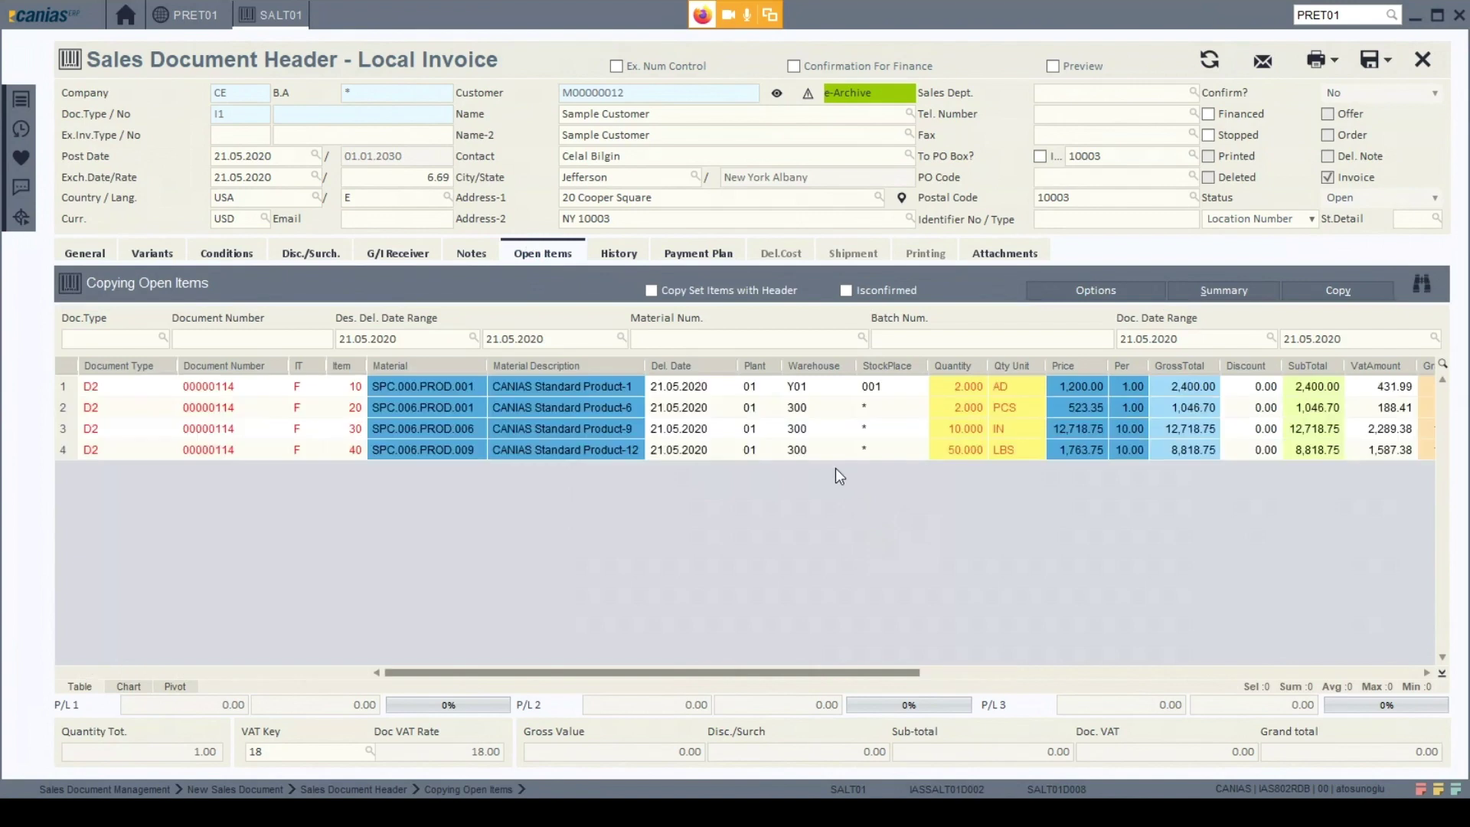
drag(69, 393, 66, 451)
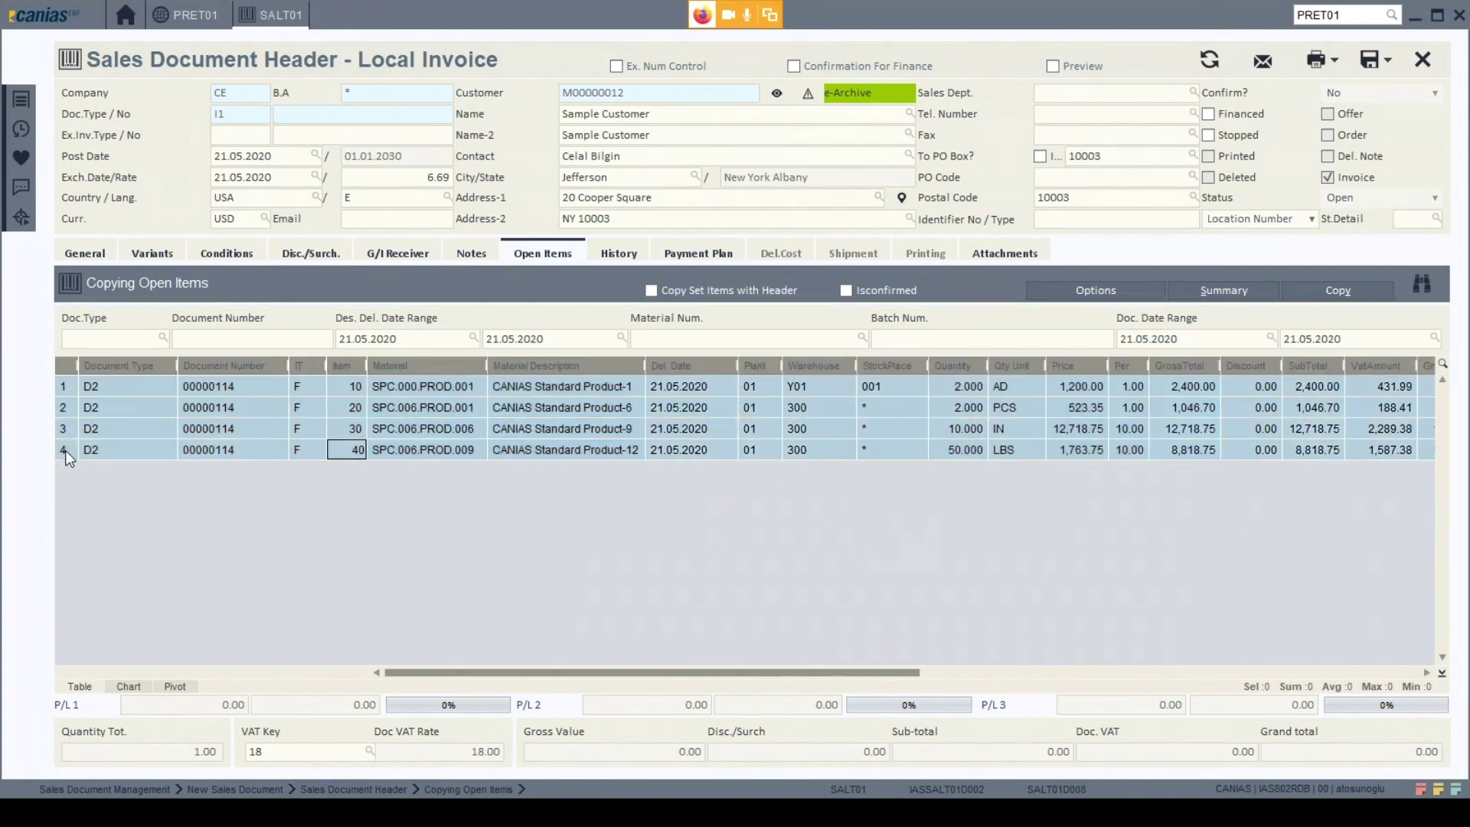
click(1338, 290)
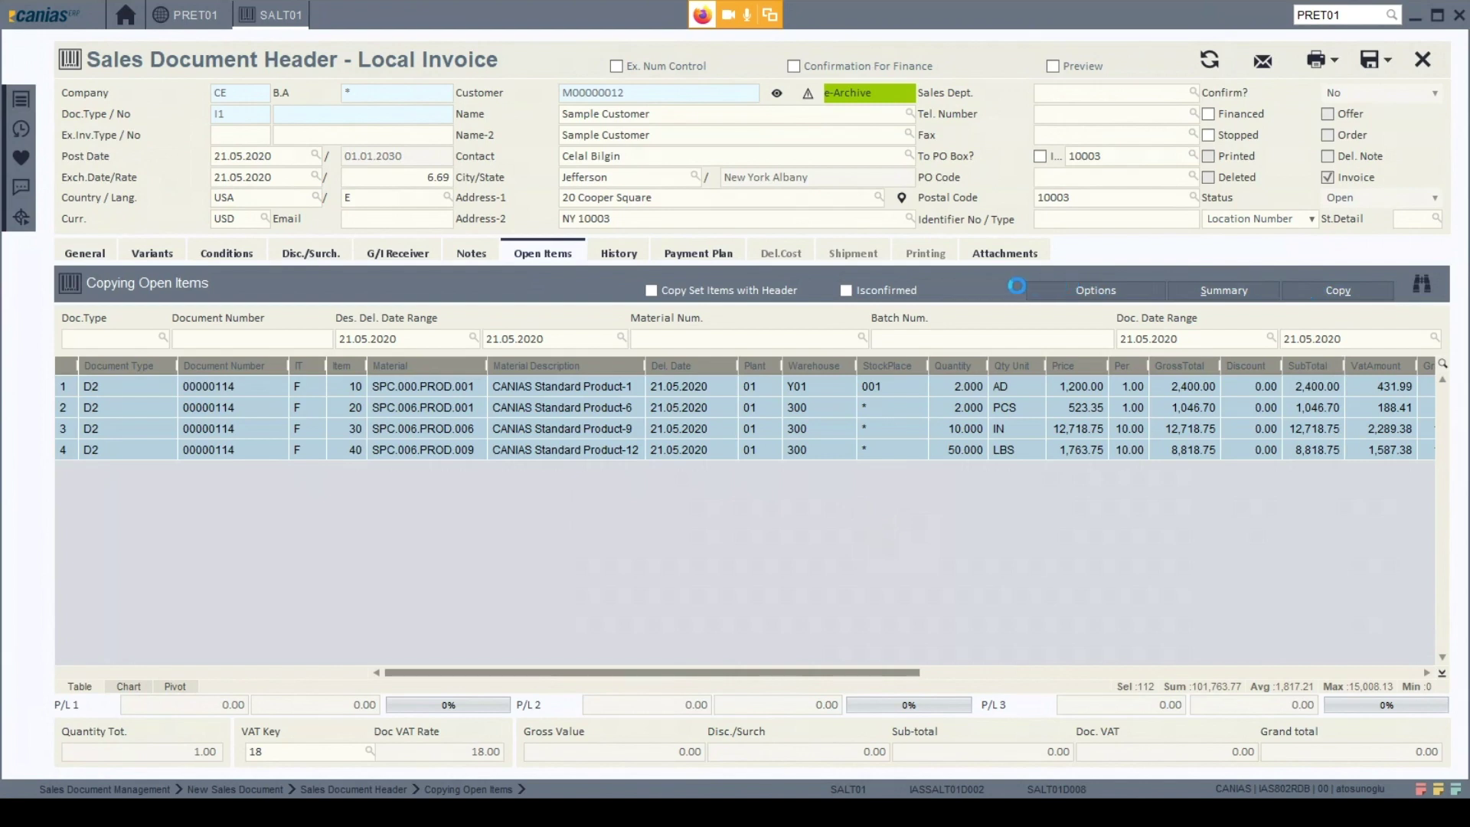
click(68, 253)
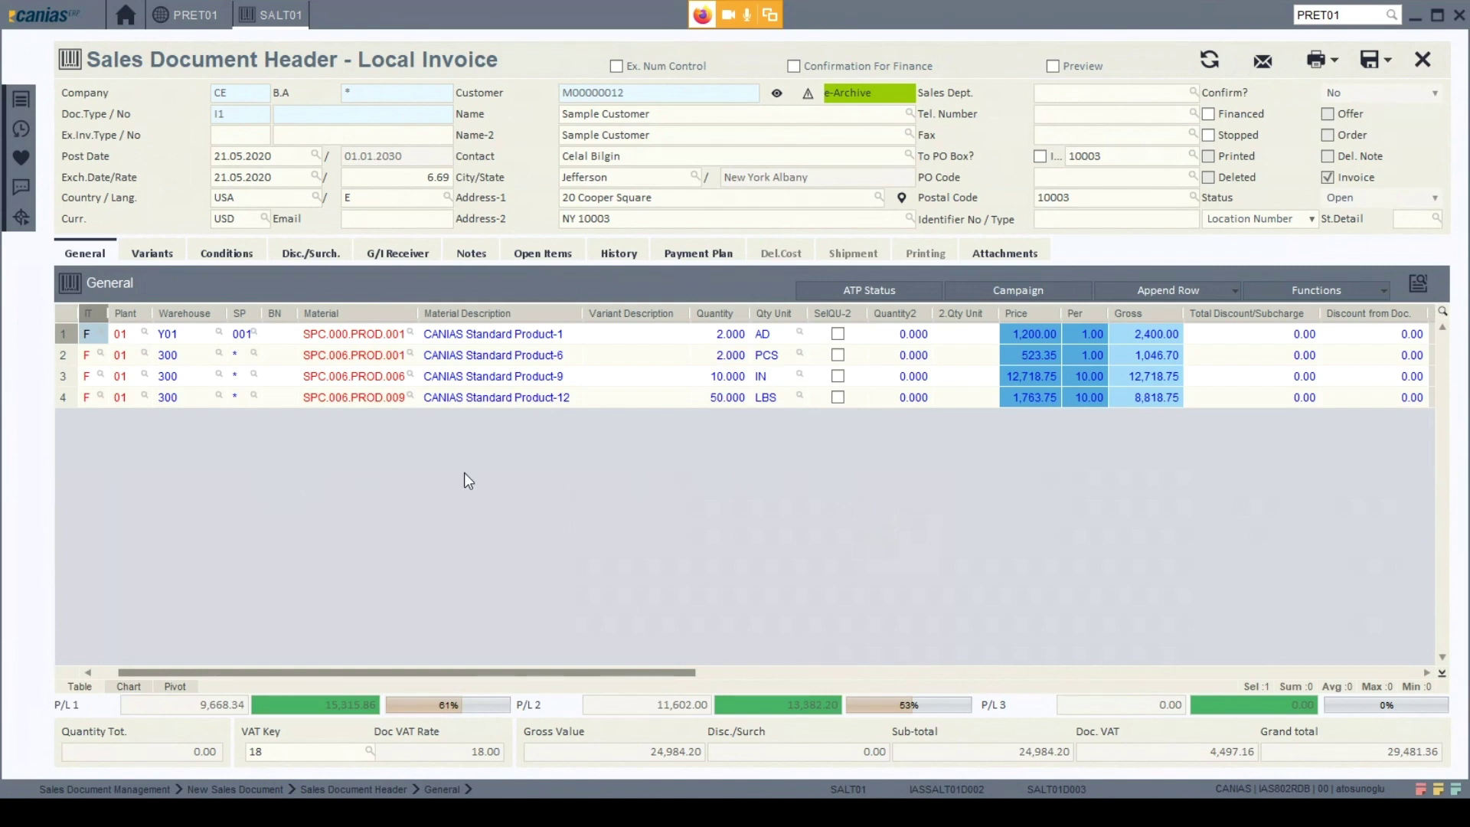
click(1360, 59)
click(727, 452)
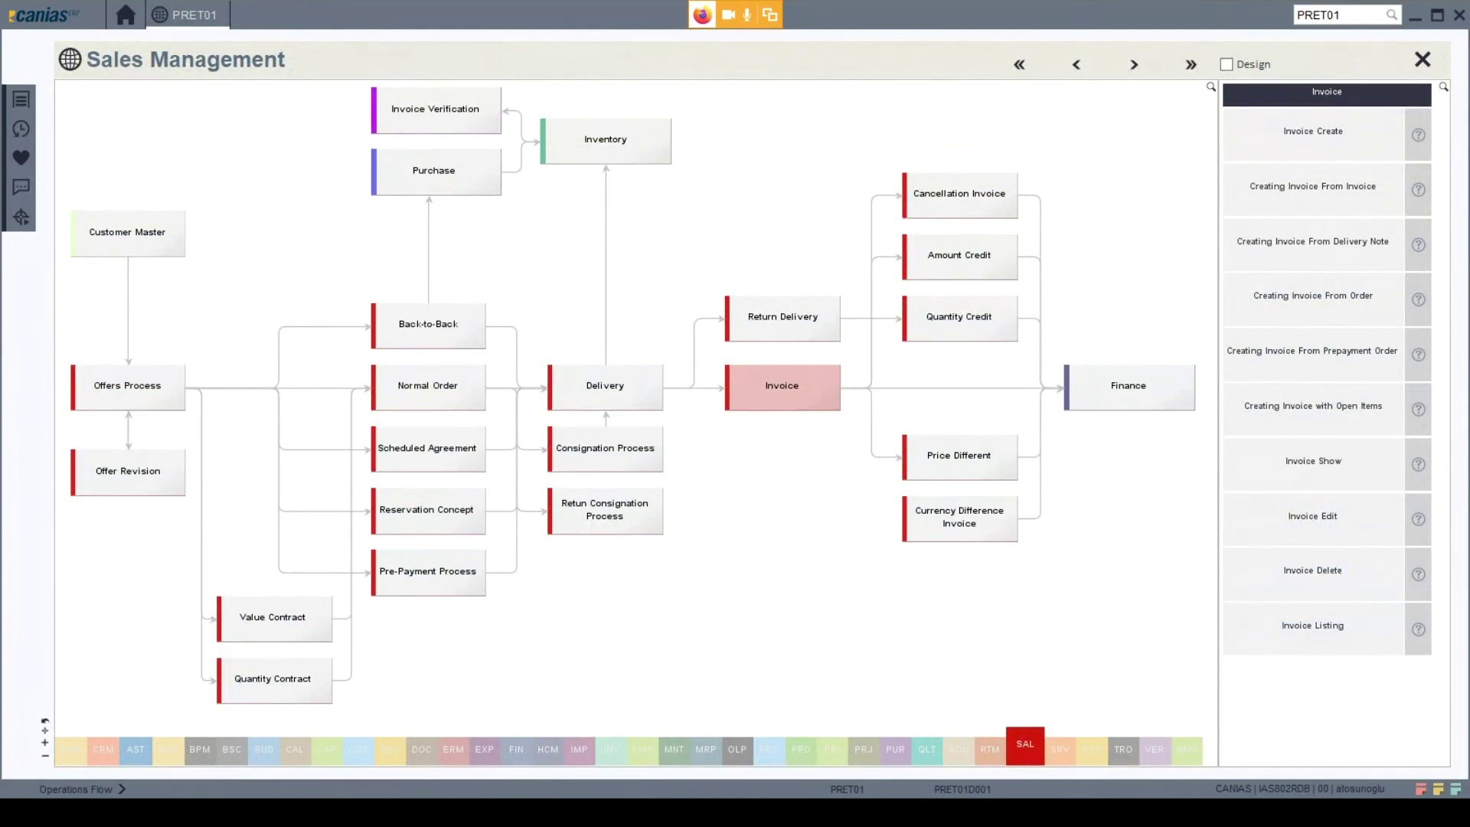
Switch to the Sales Management Cockpit in the browser and refresh its Revenue and Payplan figures.
mouse_move(424, 812)
click(425, 765)
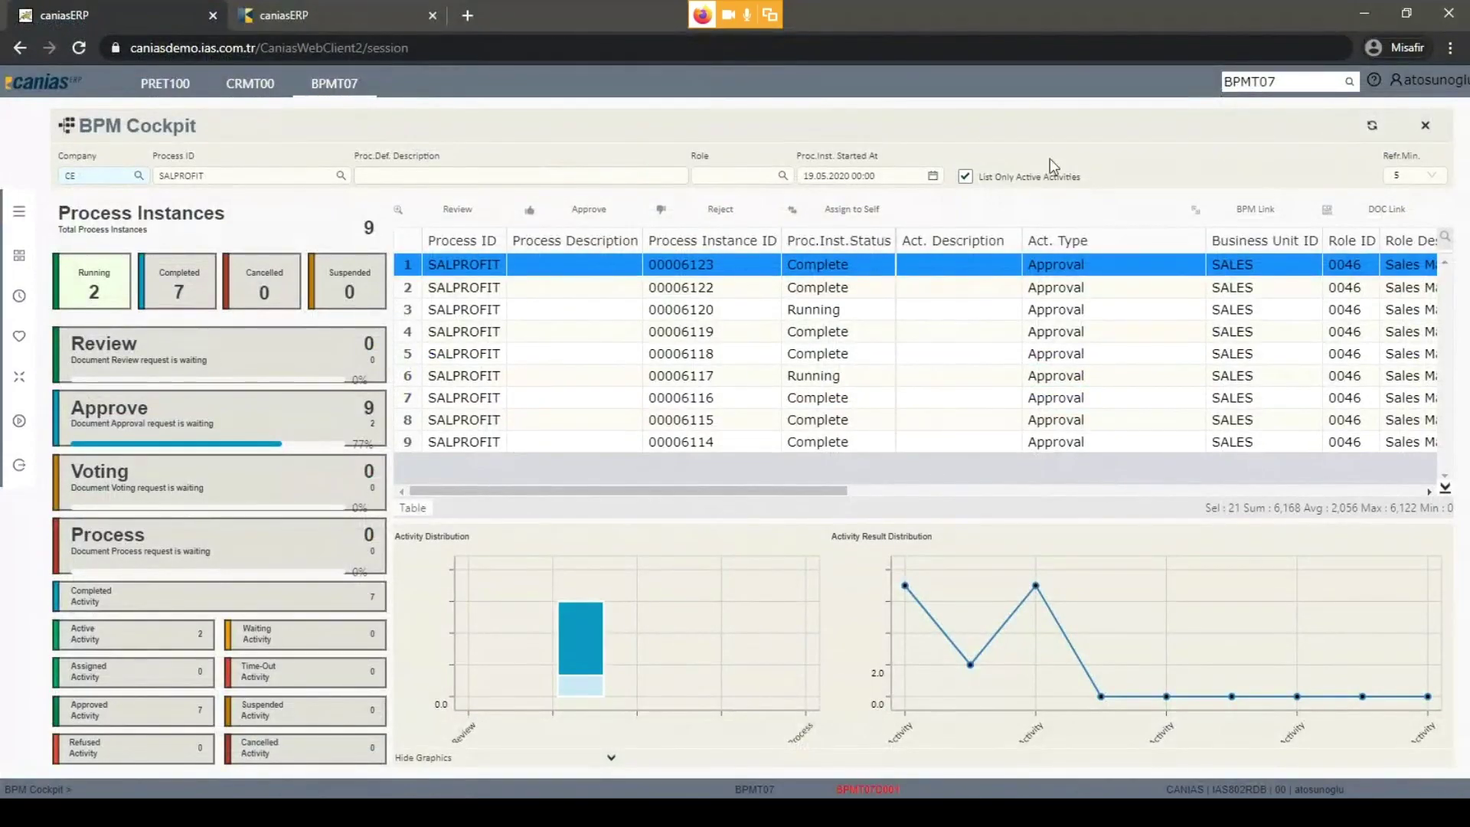
click(268, 90)
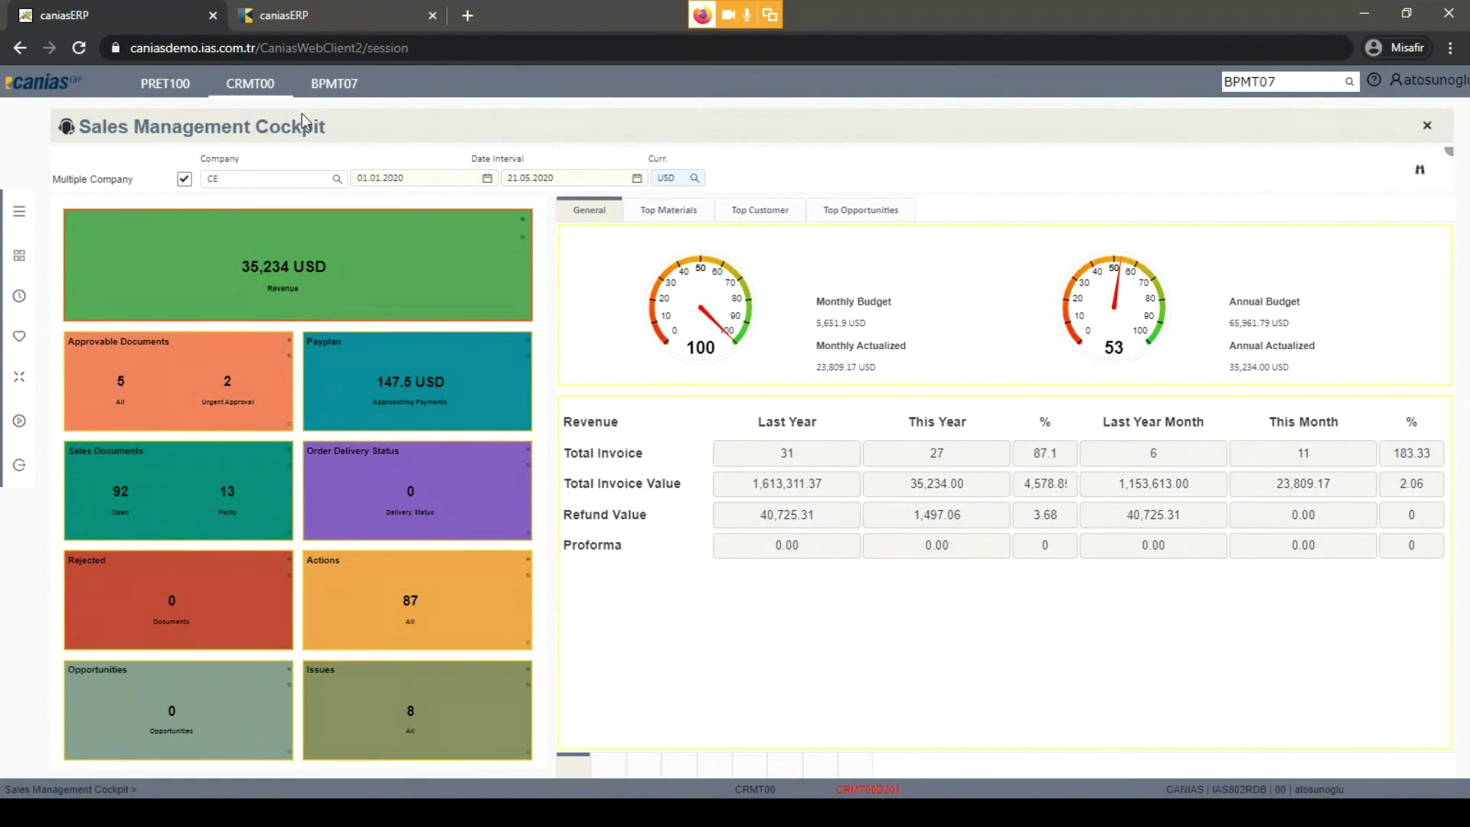
click(524, 238)
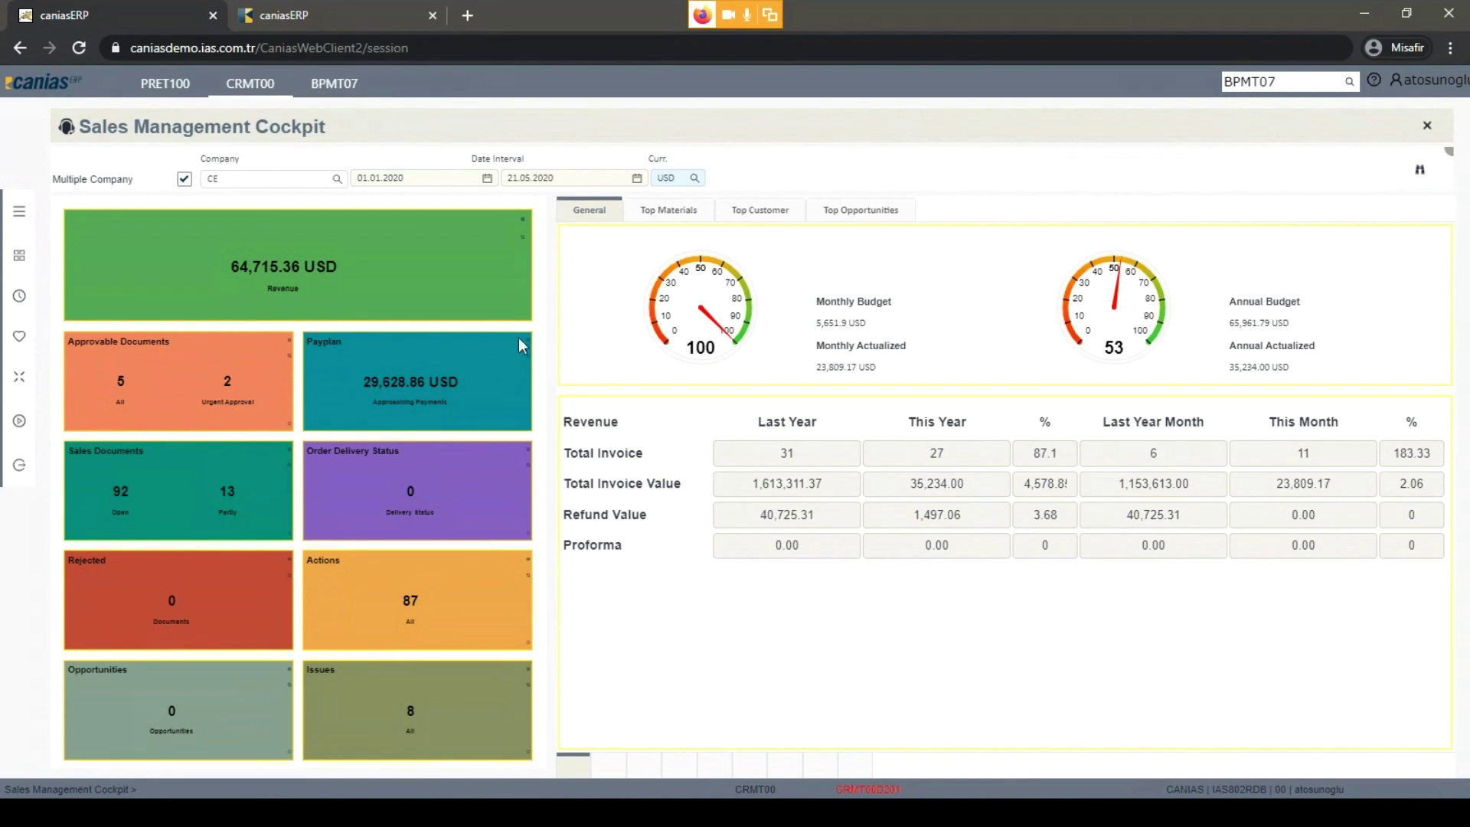
Review the cockpit's Top Materials, Top Customer and Top Opportunities charts, checking the date interval, and return to the General overview.
click(691, 213)
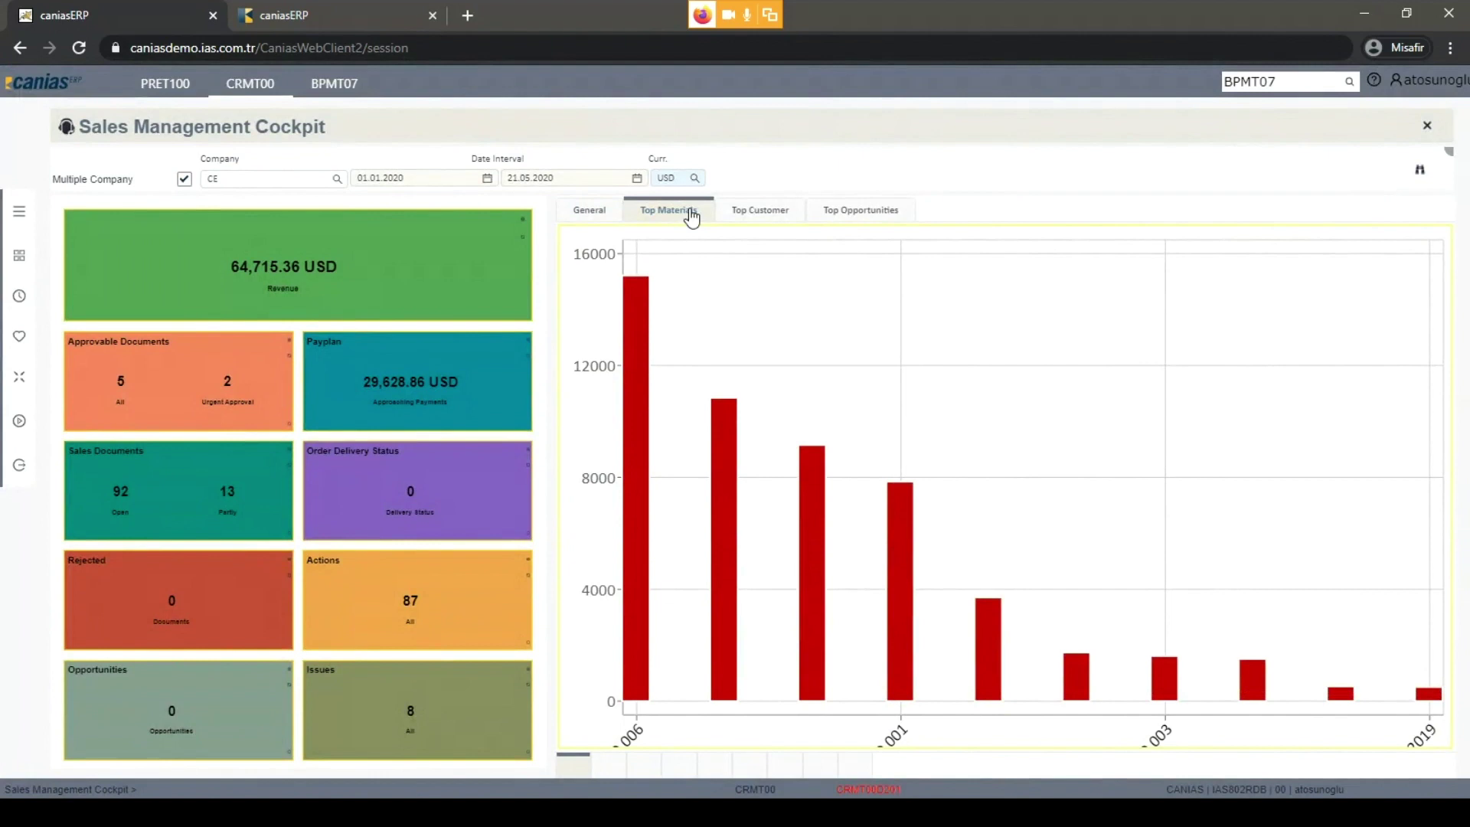
click(405, 176)
click(572, 176)
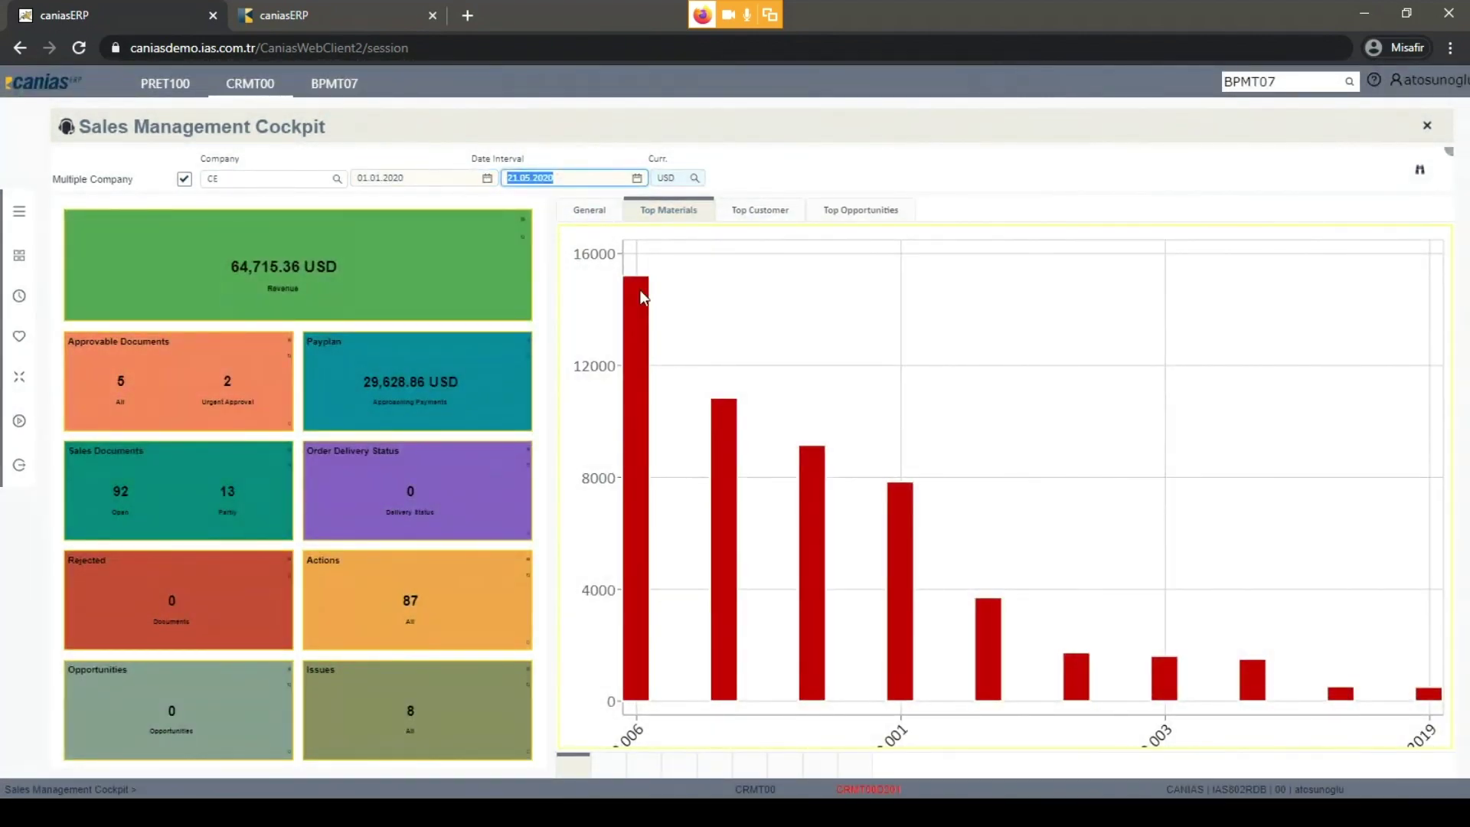
click(747, 205)
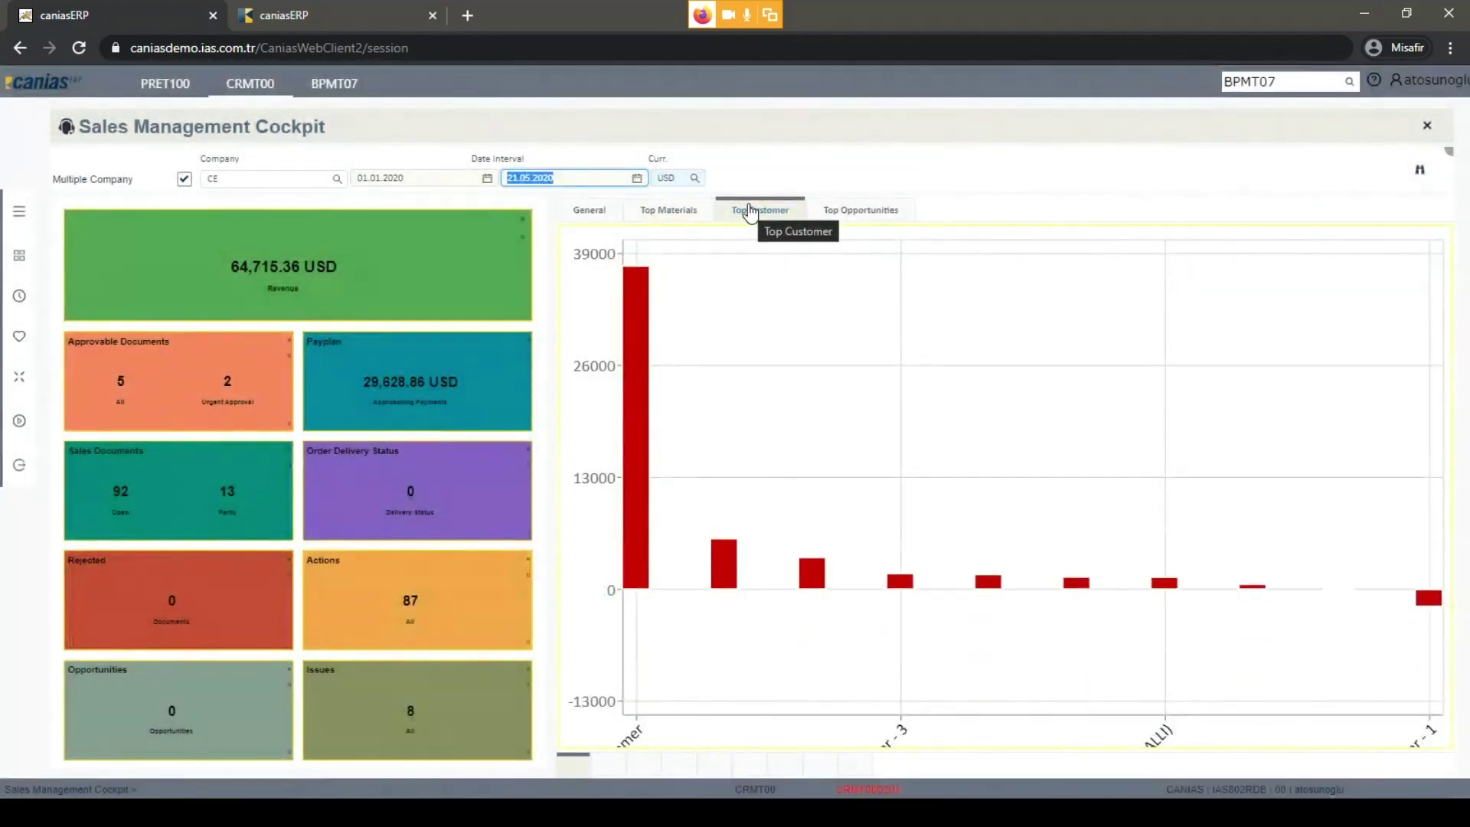
click(890, 205)
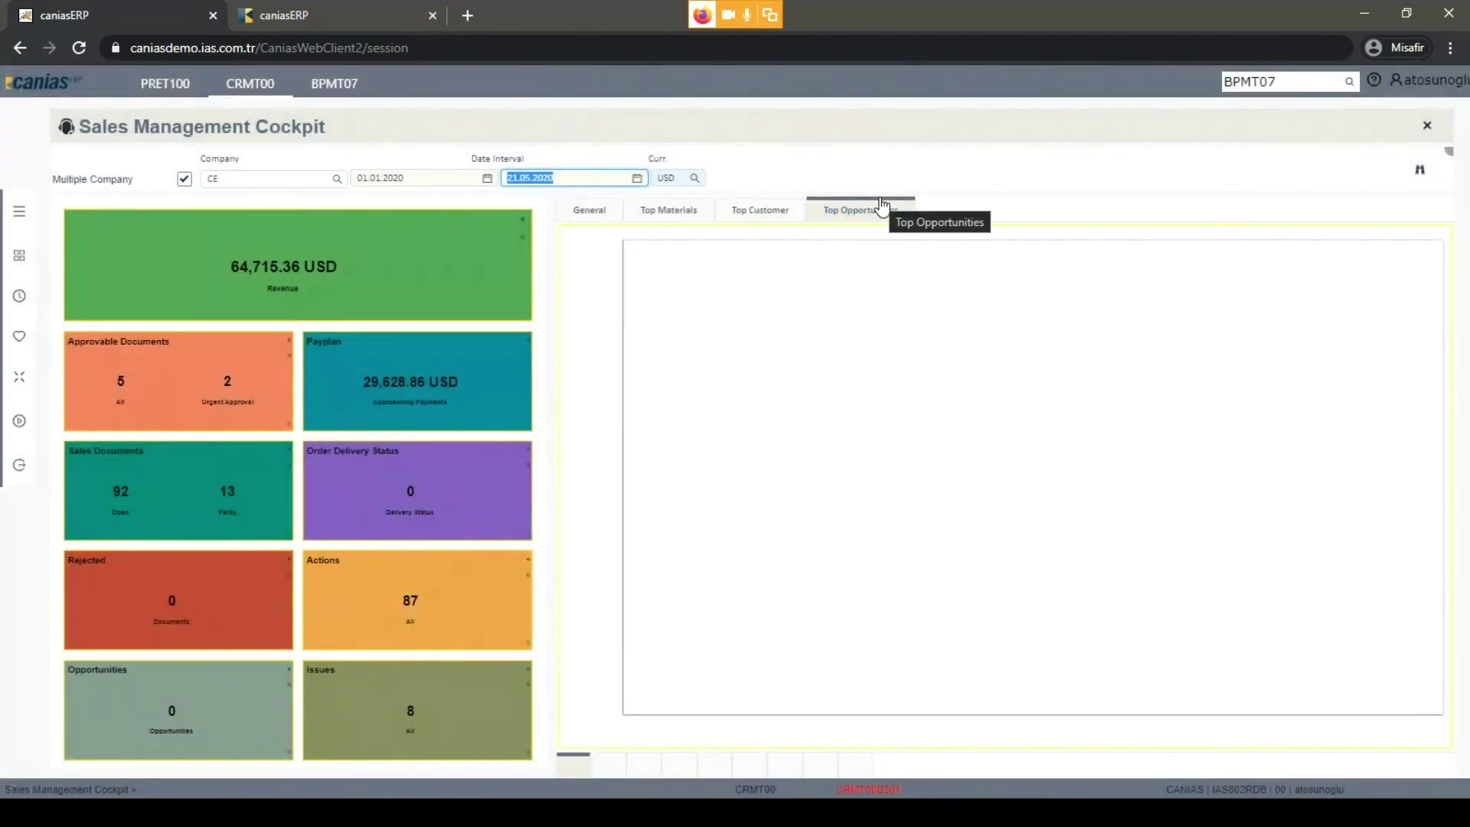
click(587, 214)
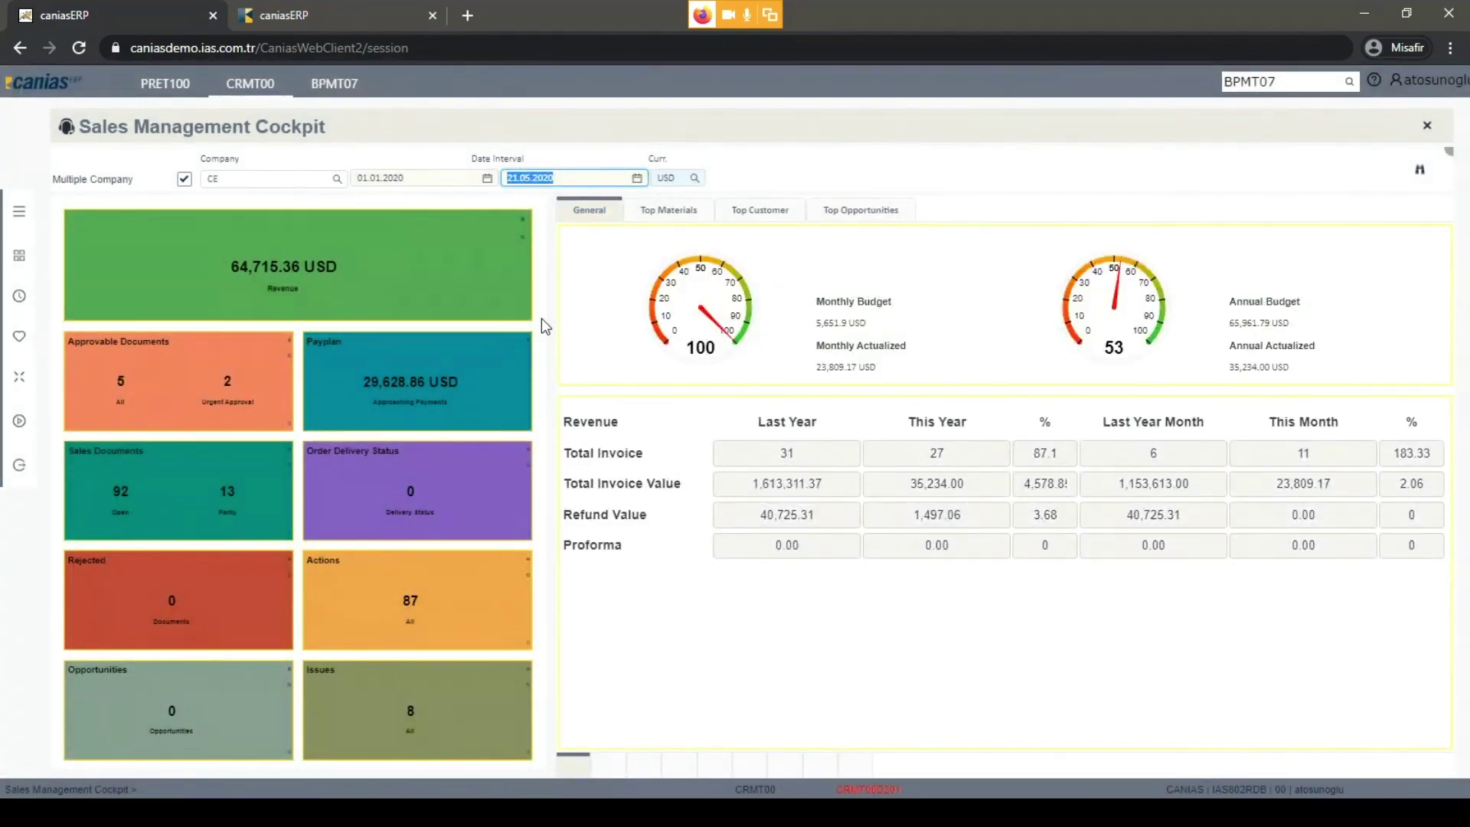
Display the PRET100 dashboard and refresh the monthly, annual and upcoming receivables figures of the SAL group.
click(175, 89)
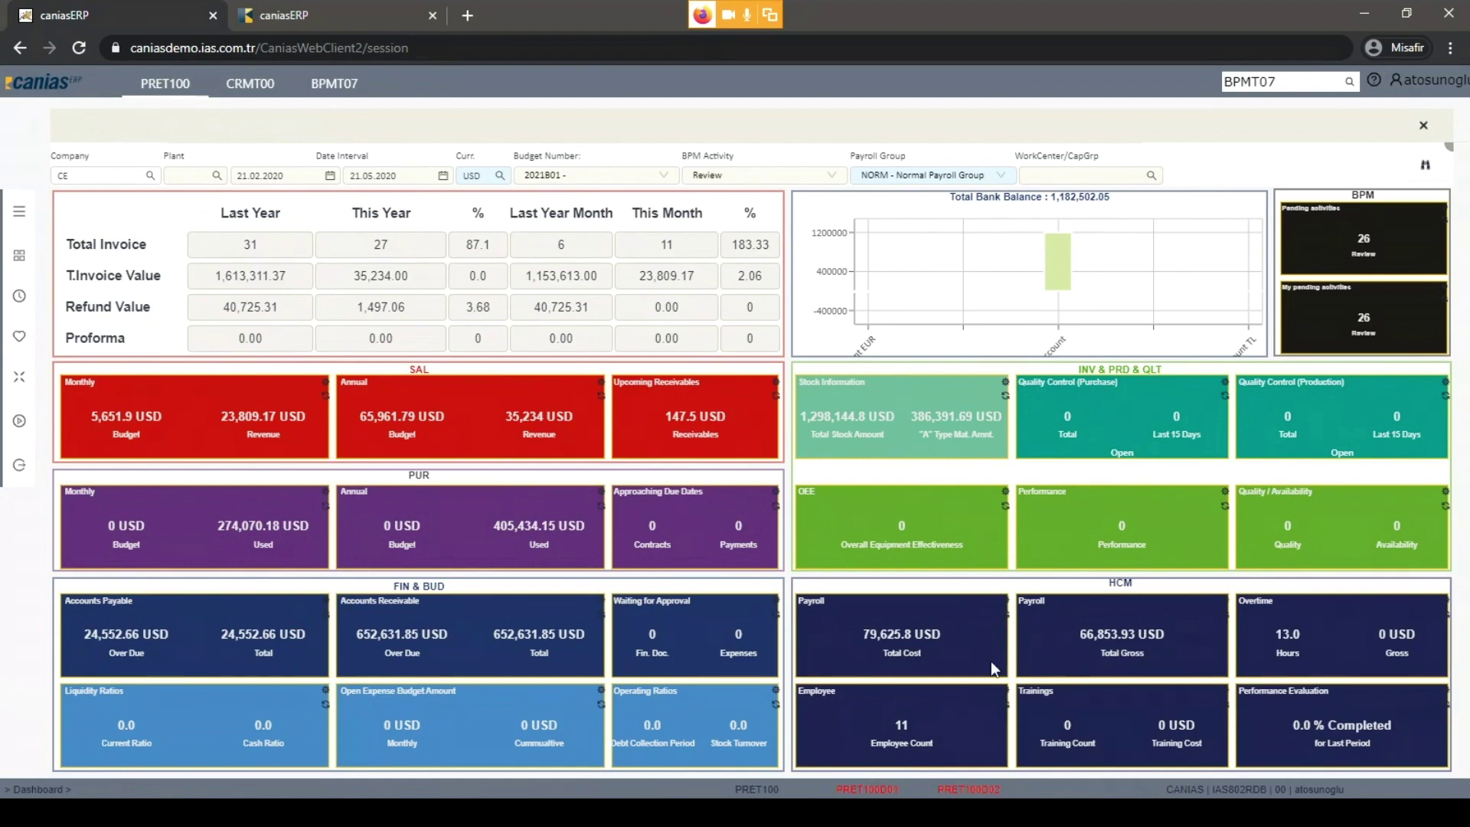
click(324, 395)
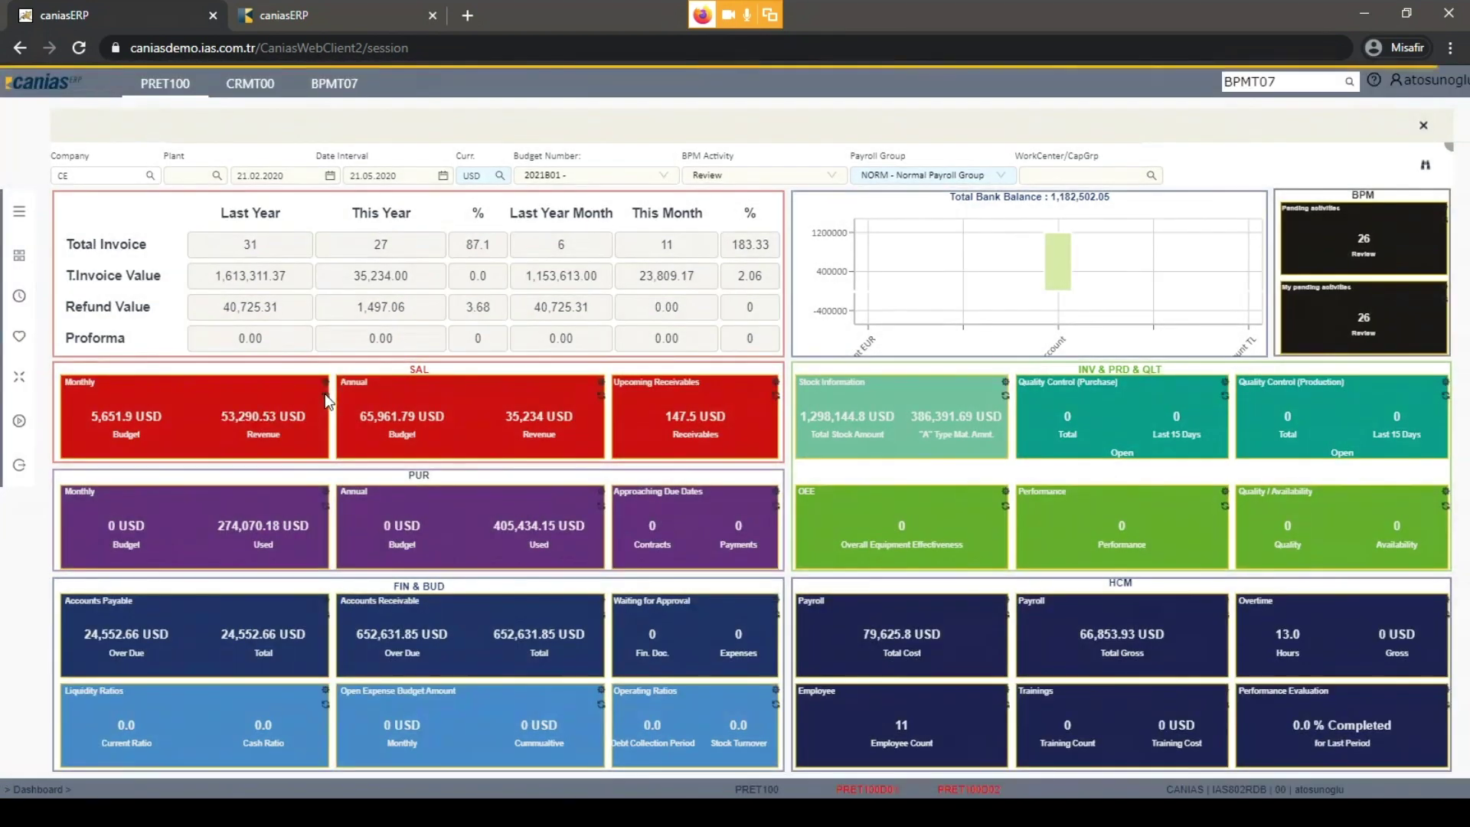
click(601, 396)
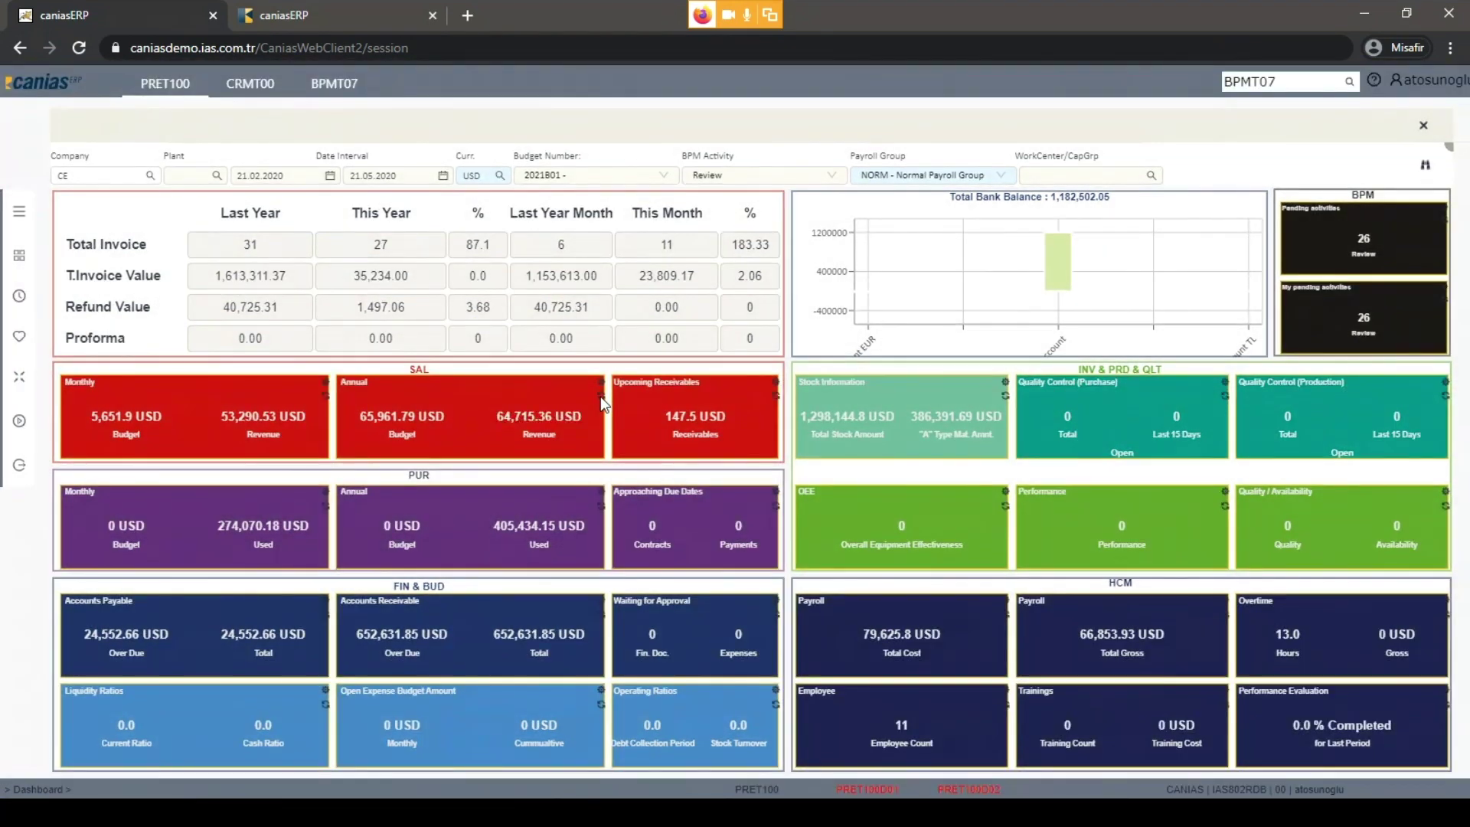
click(776, 396)
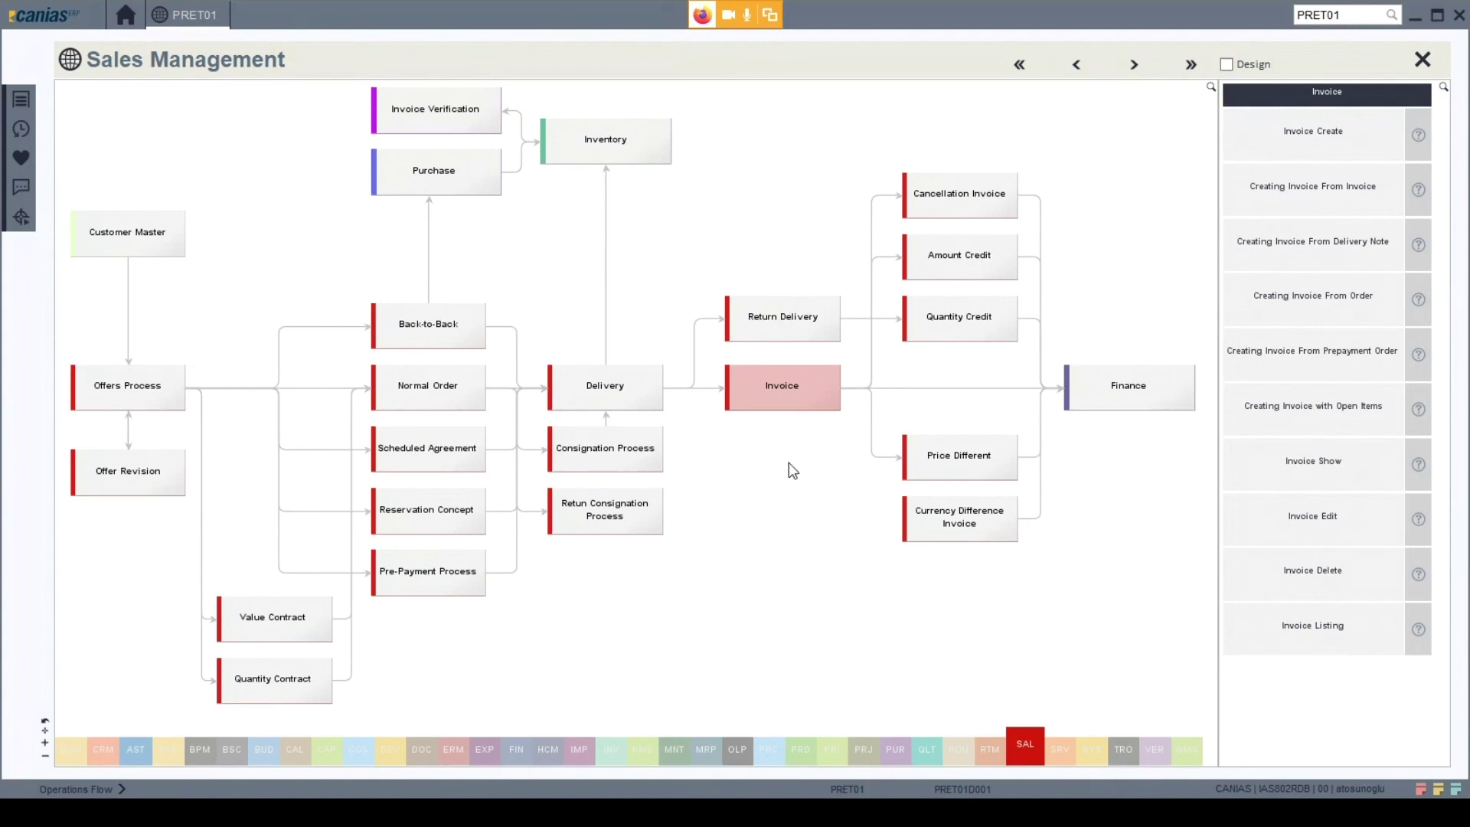
Return to the Sales Management flow, list the I1 invoices dated 21.05.2020 and display the listed invoice's history.
click(797, 397)
click(1303, 630)
click(865, 542)
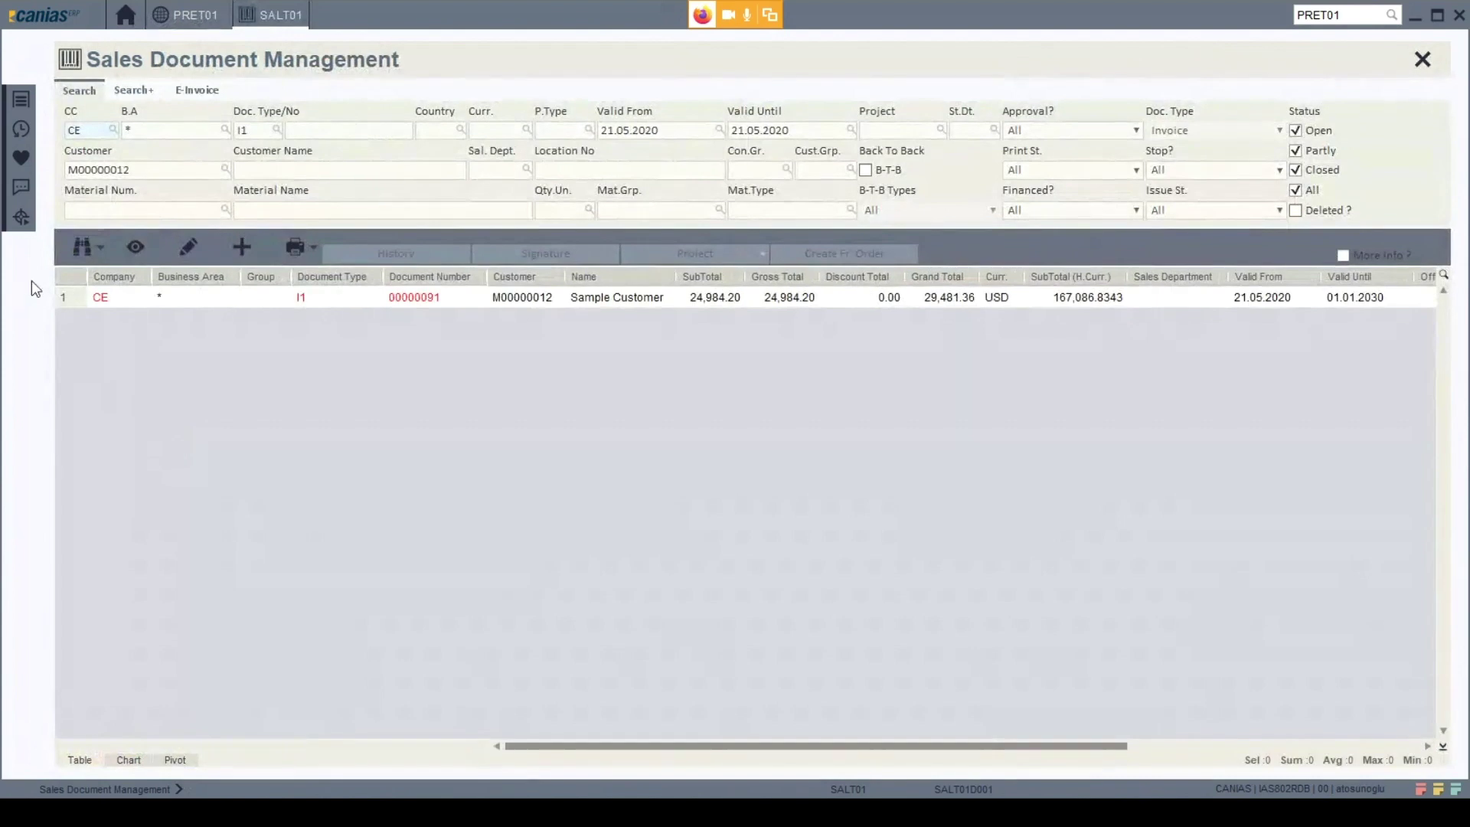
click(74, 298)
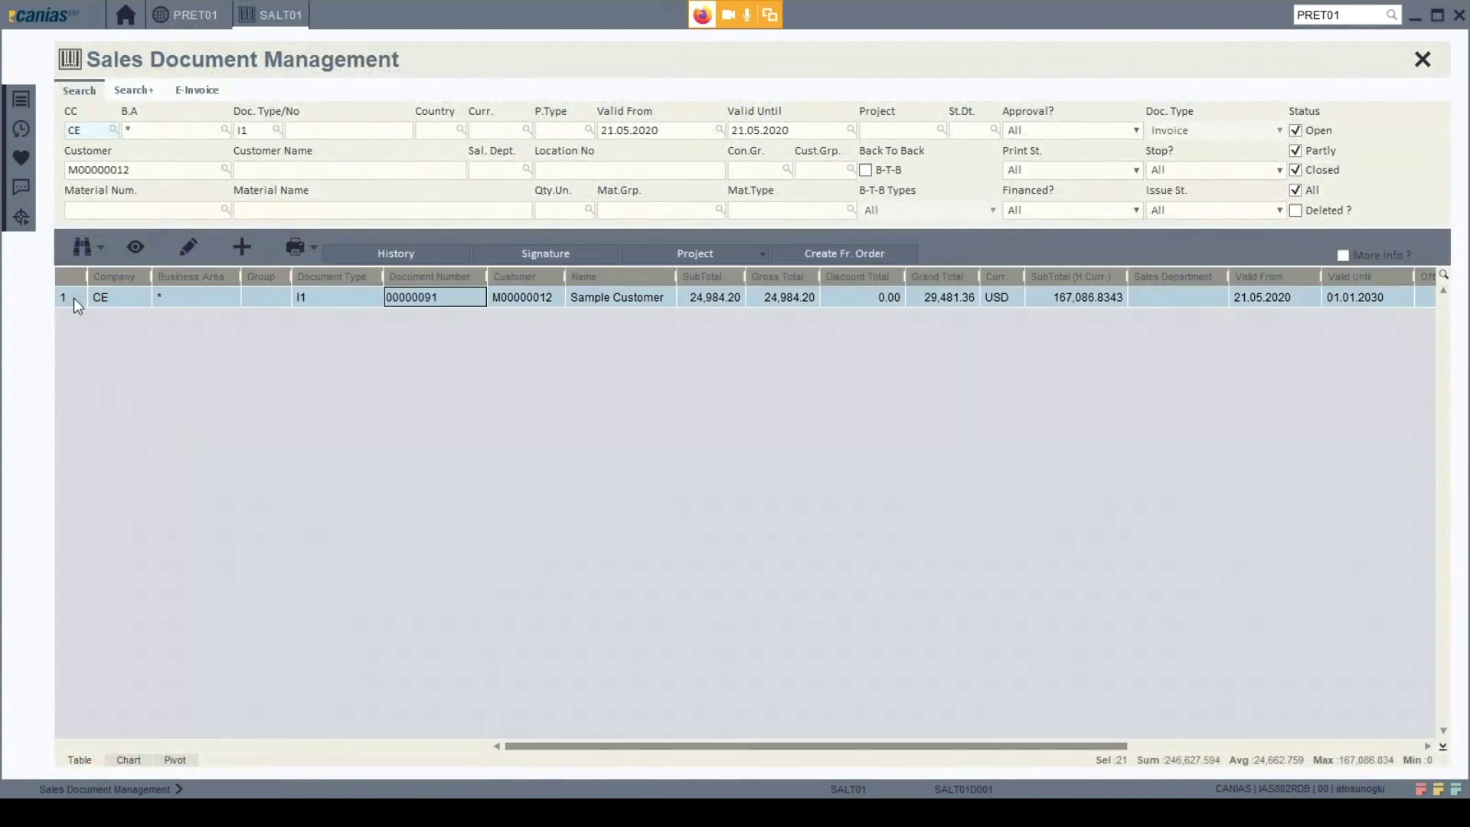
click(438, 261)
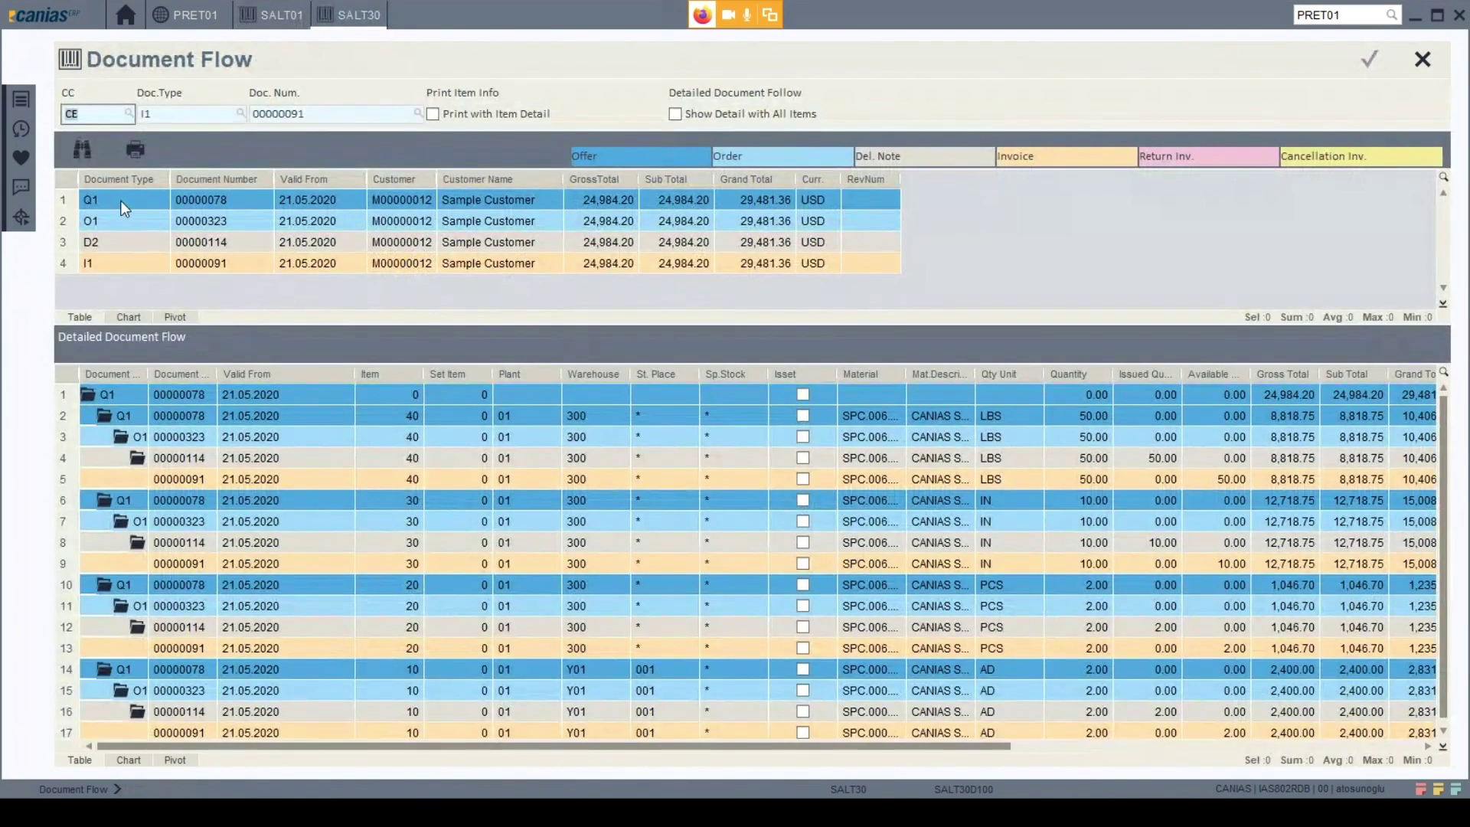
Examine the offer, order, delivery note and invoice in the document flow, widening the detailed flow's Document Type column.
click(123, 201)
click(115, 220)
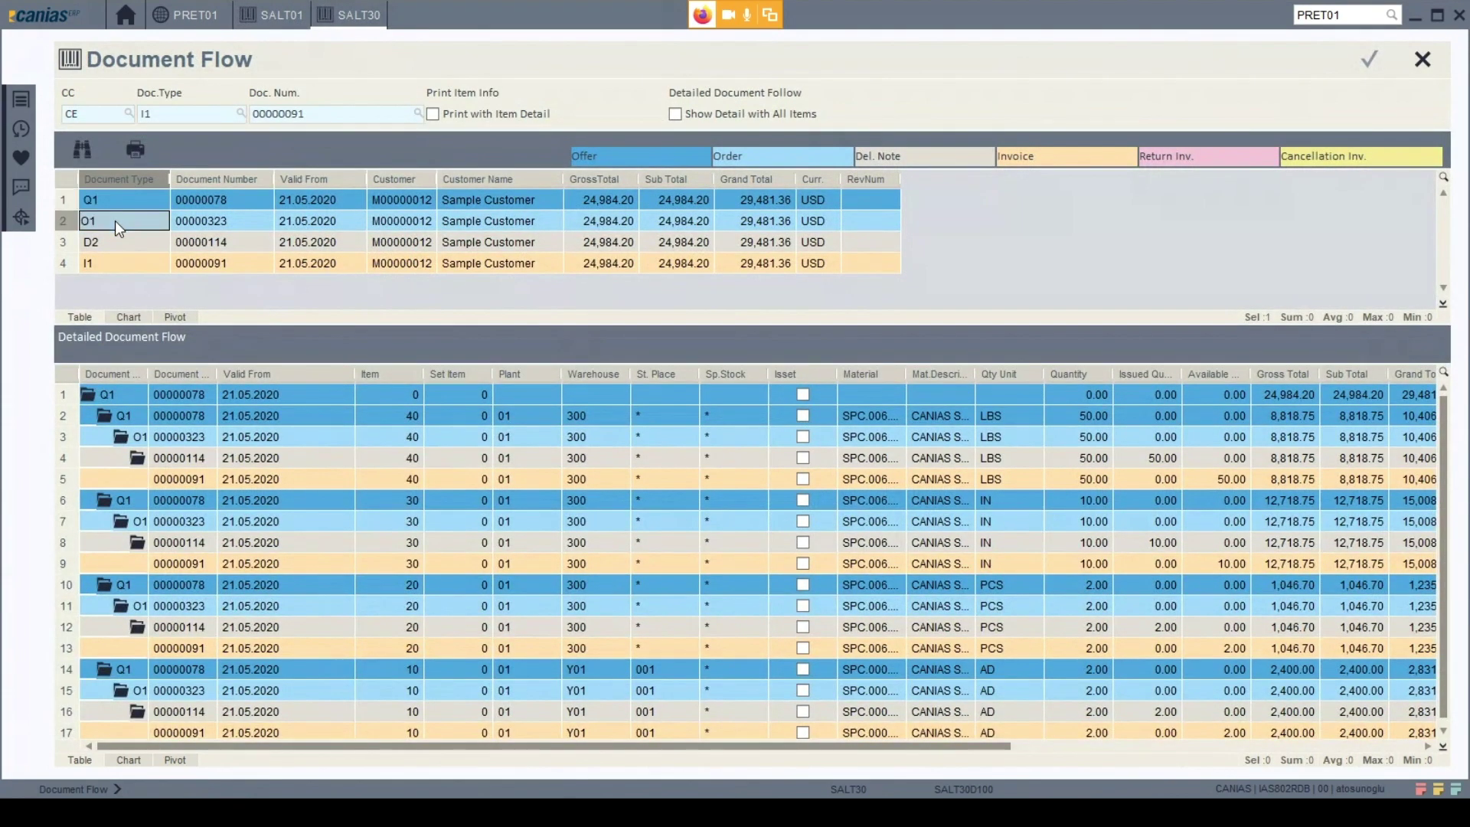
click(115, 244)
click(112, 264)
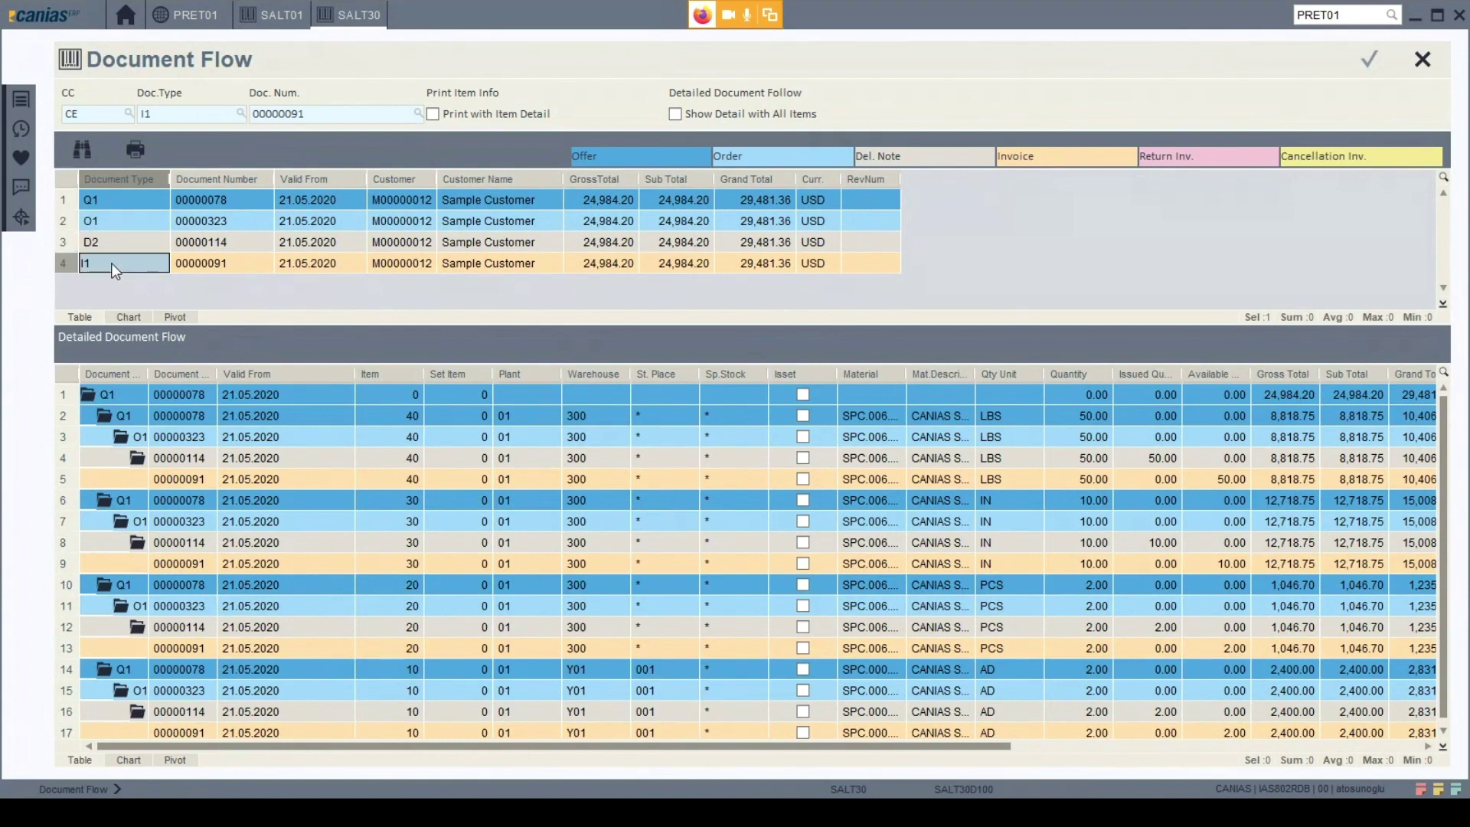
drag(145, 386, 274, 388)
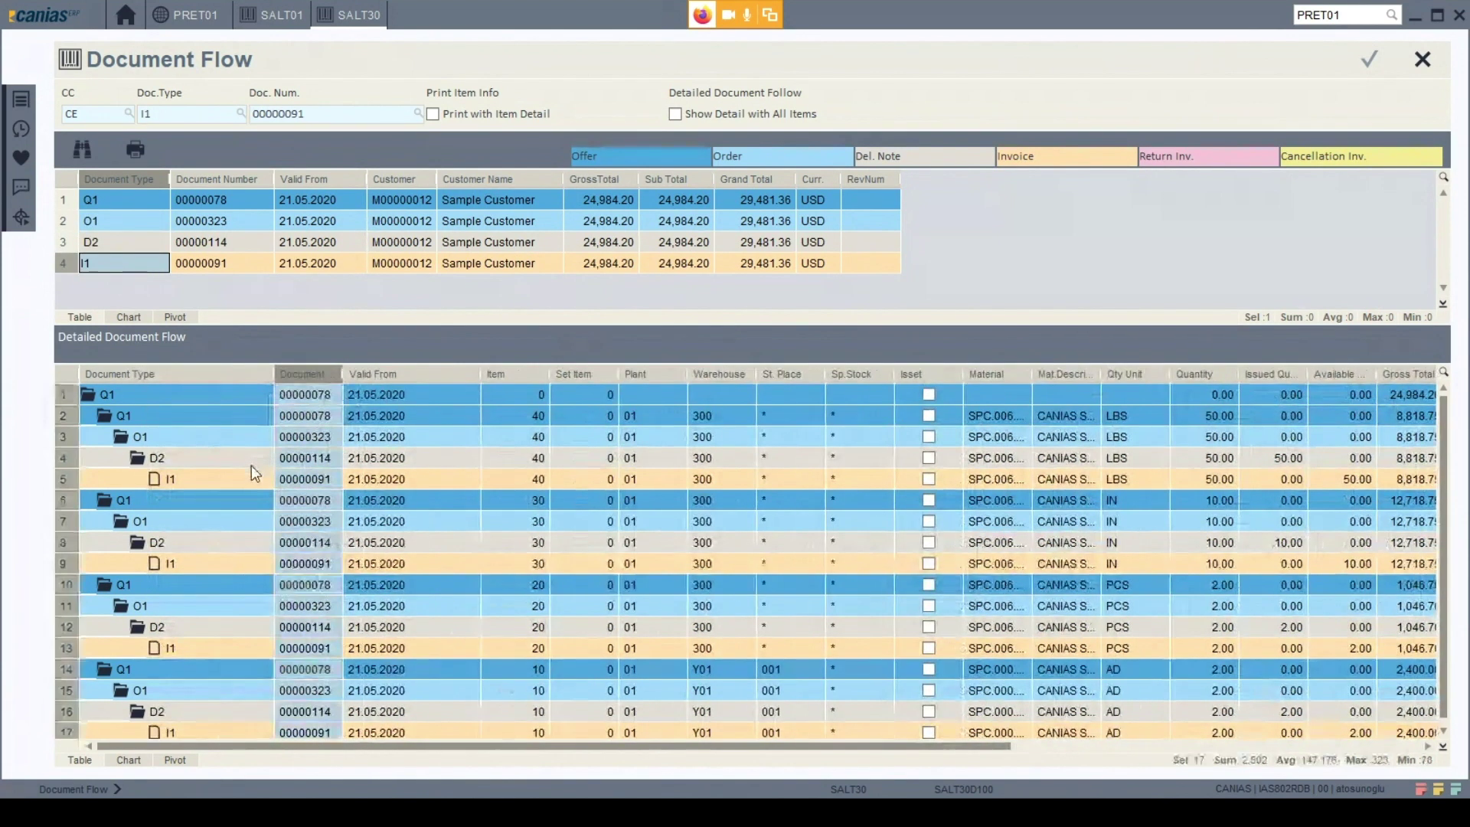
click(256, 460)
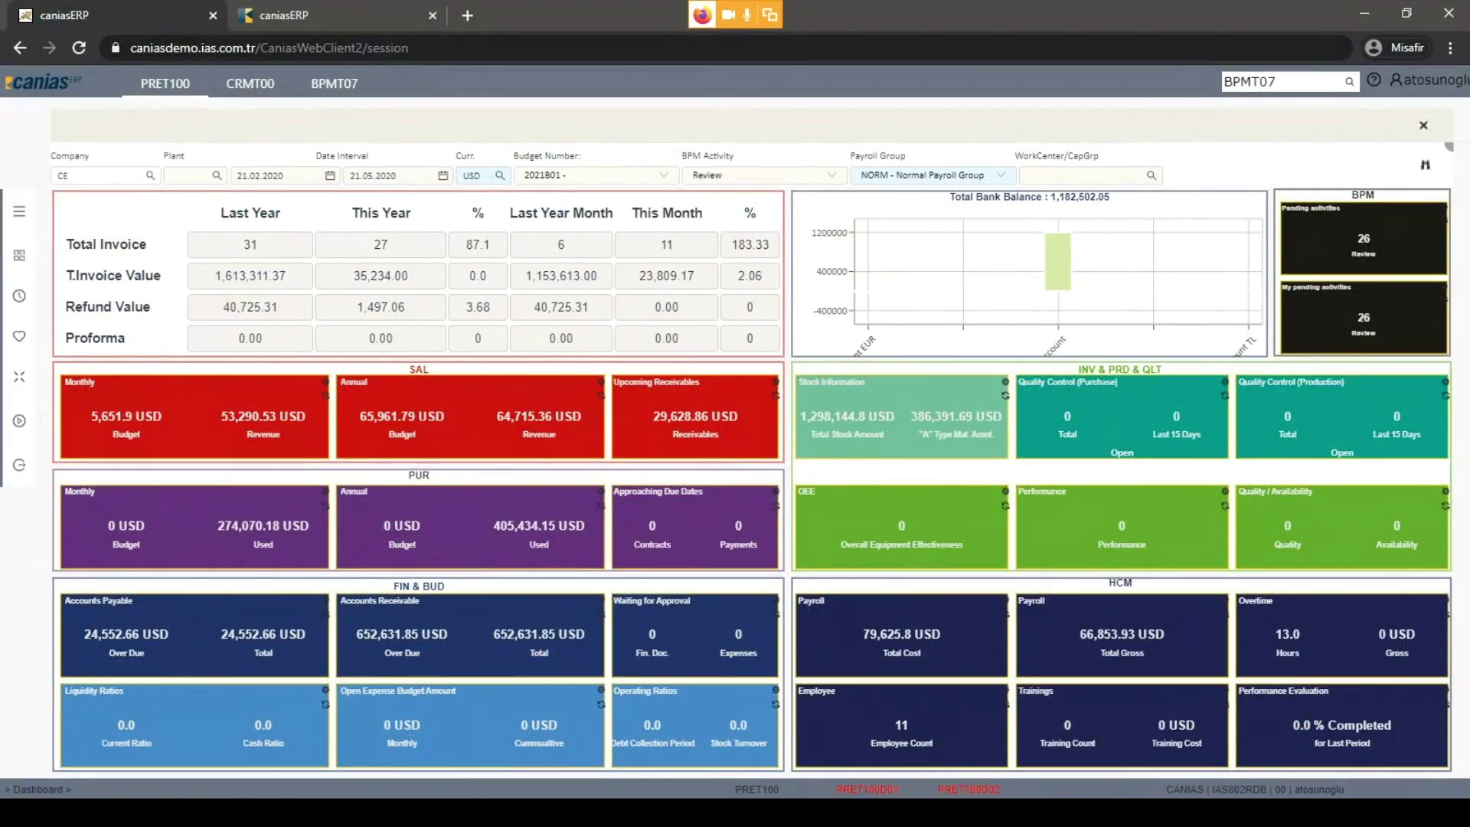
Switch to the PowerPoint contact page presentation and start its slide show.
key(alt+Tab)
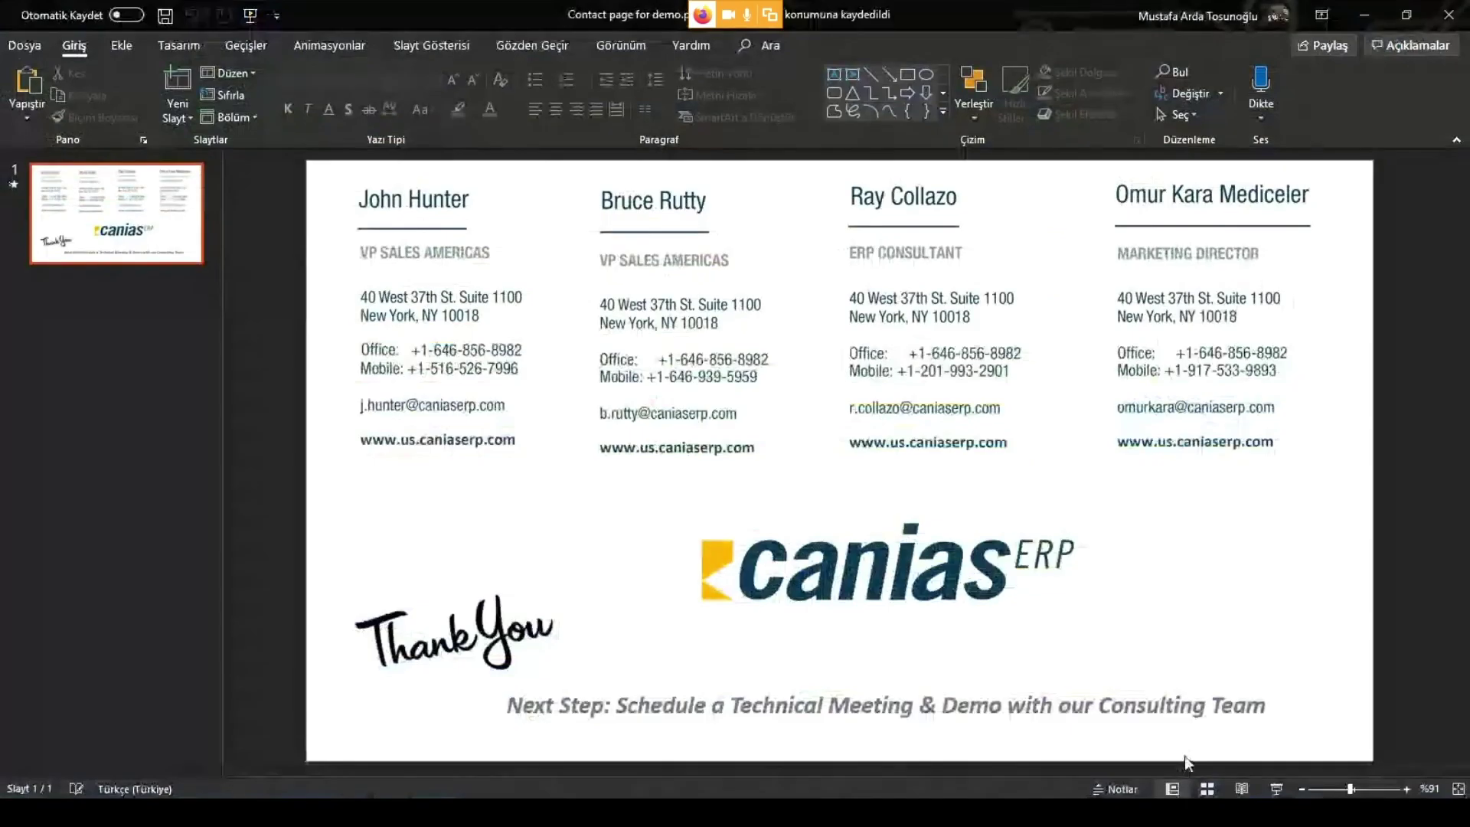
click(1278, 787)
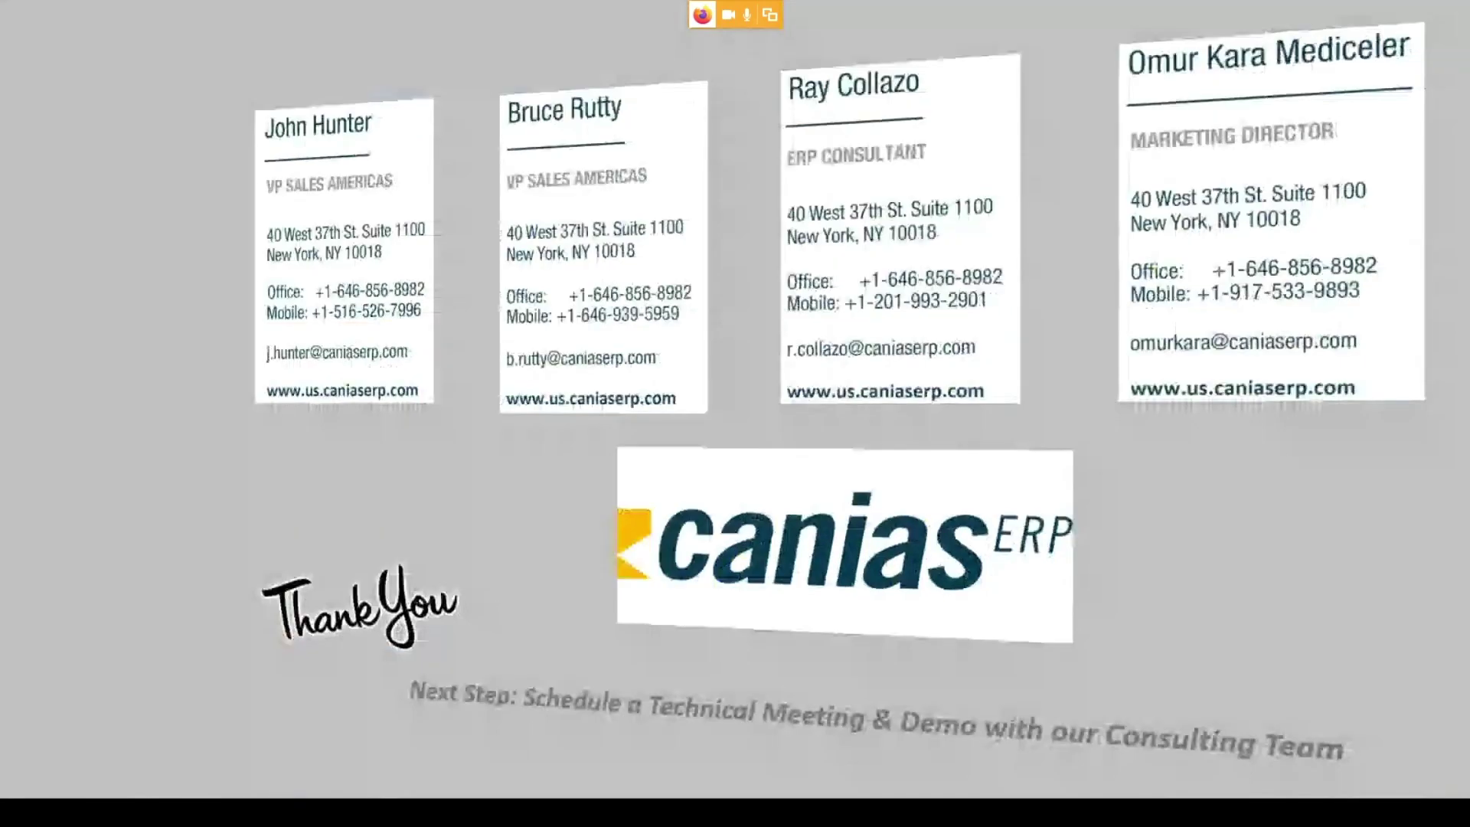